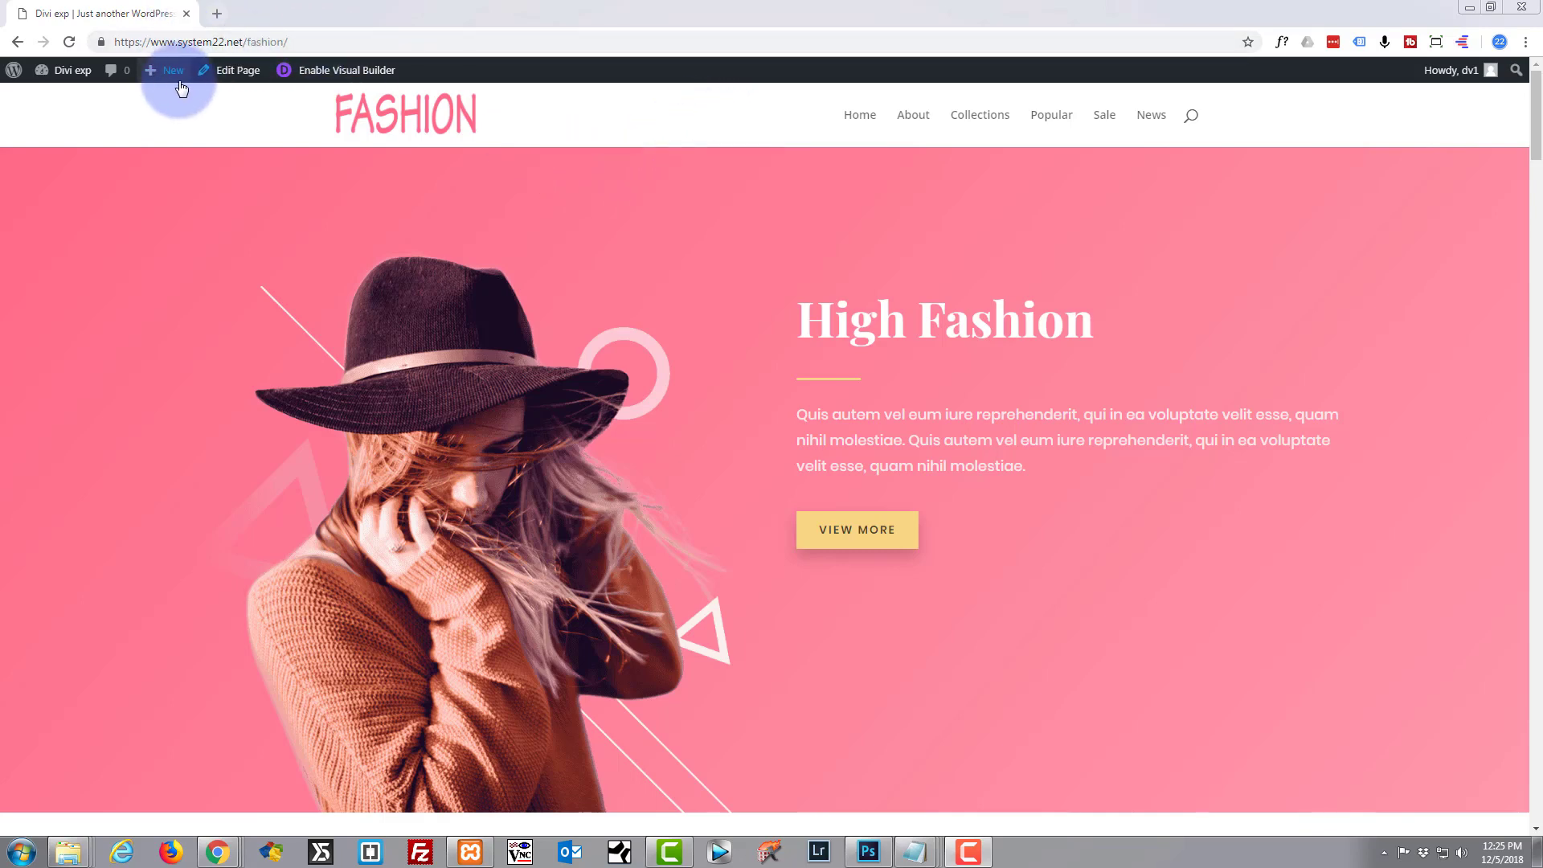
Browse the site's About Us, Collections, Popular Outfits and Shop the Sale sections, then return to the hero.
left_click(917, 120)
left_click(981, 121)
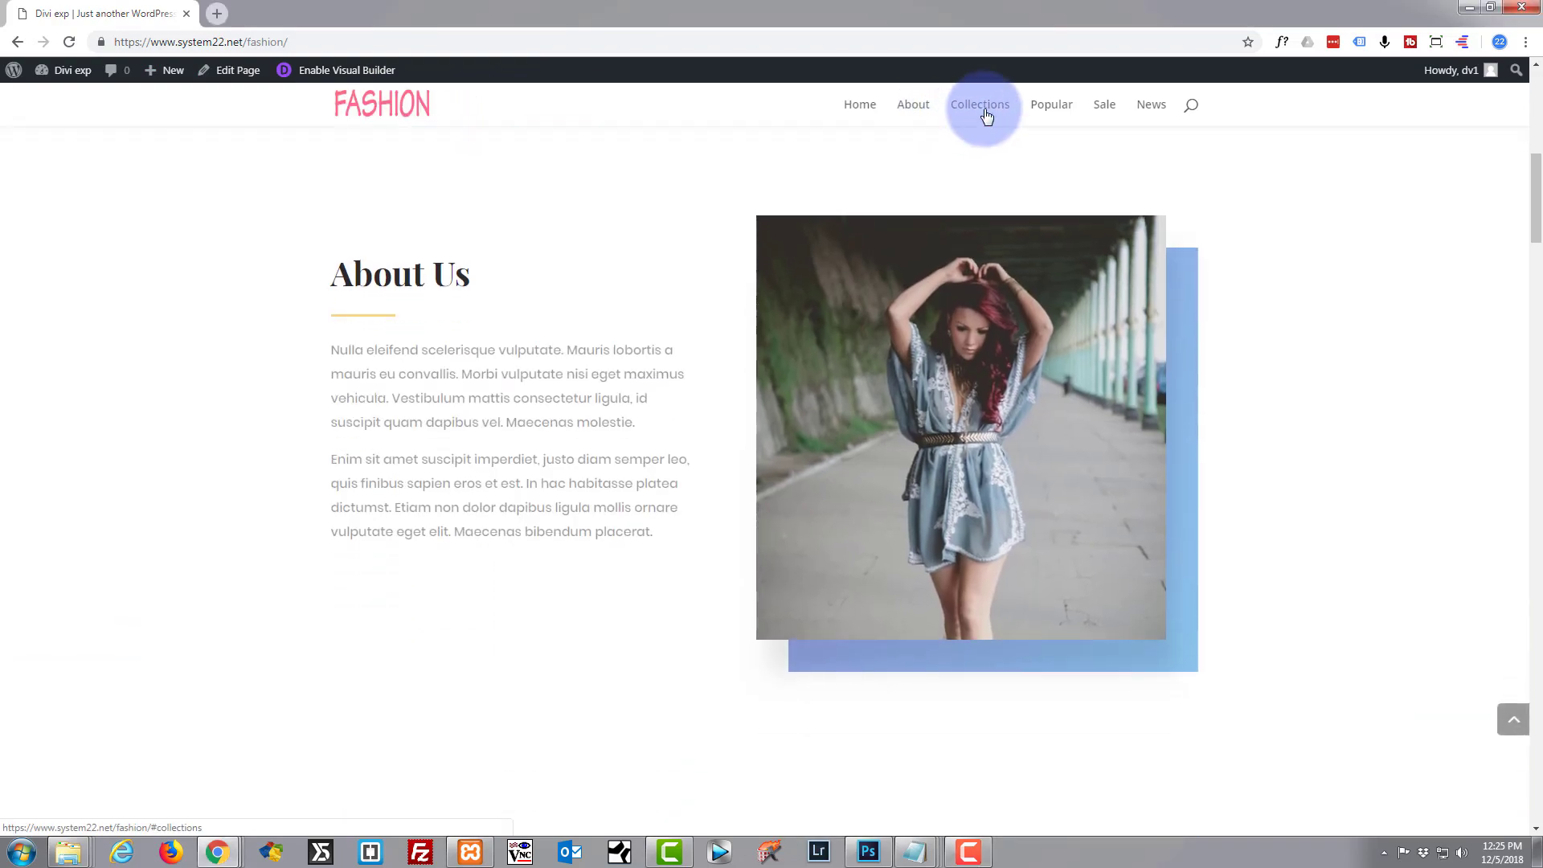
left_click(1050, 112)
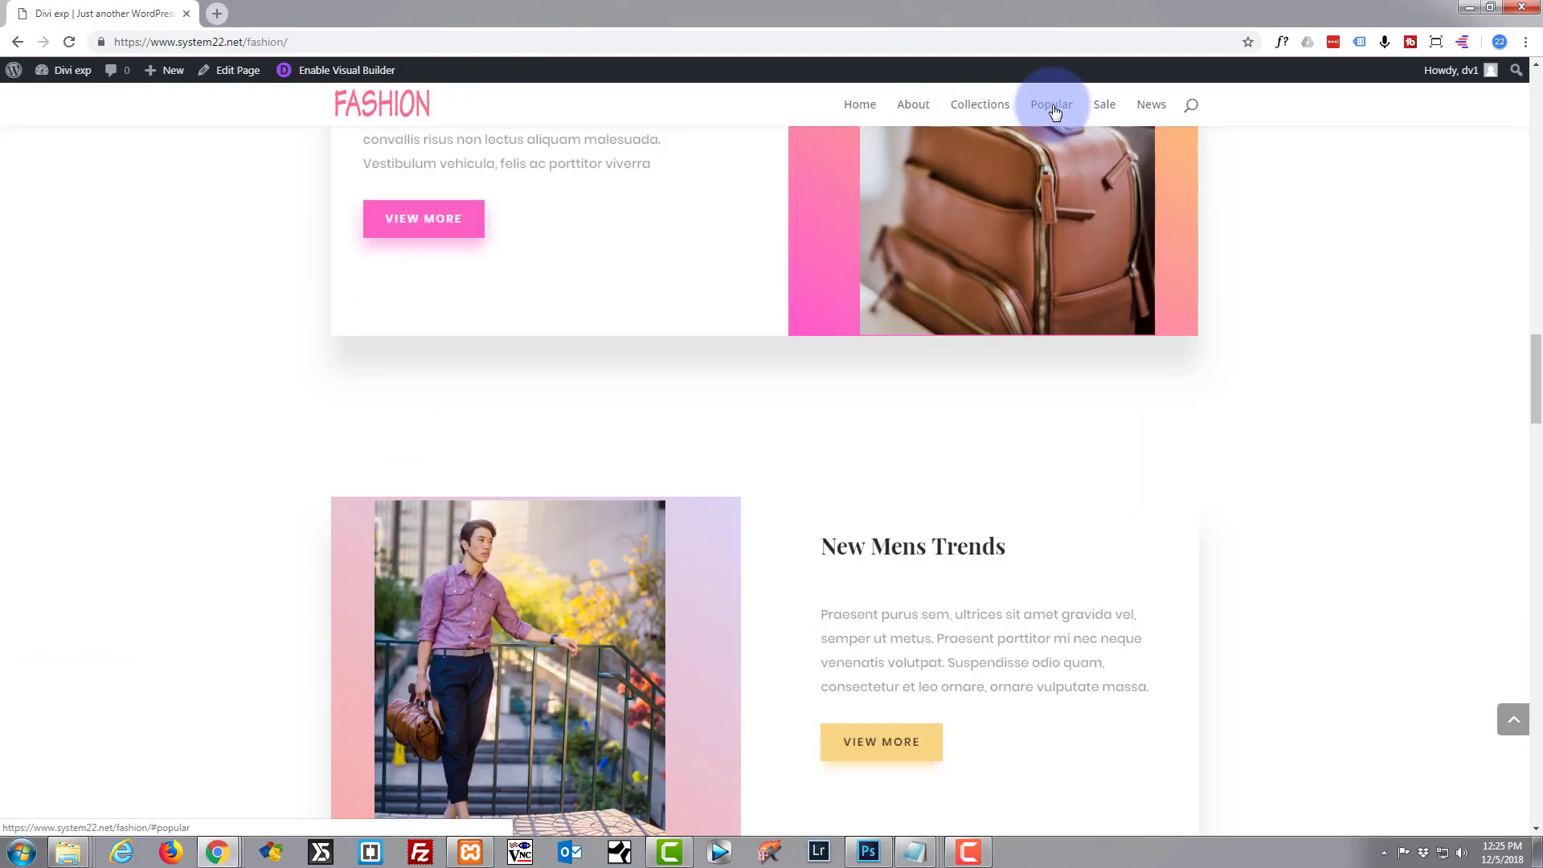
left_click(1105, 112)
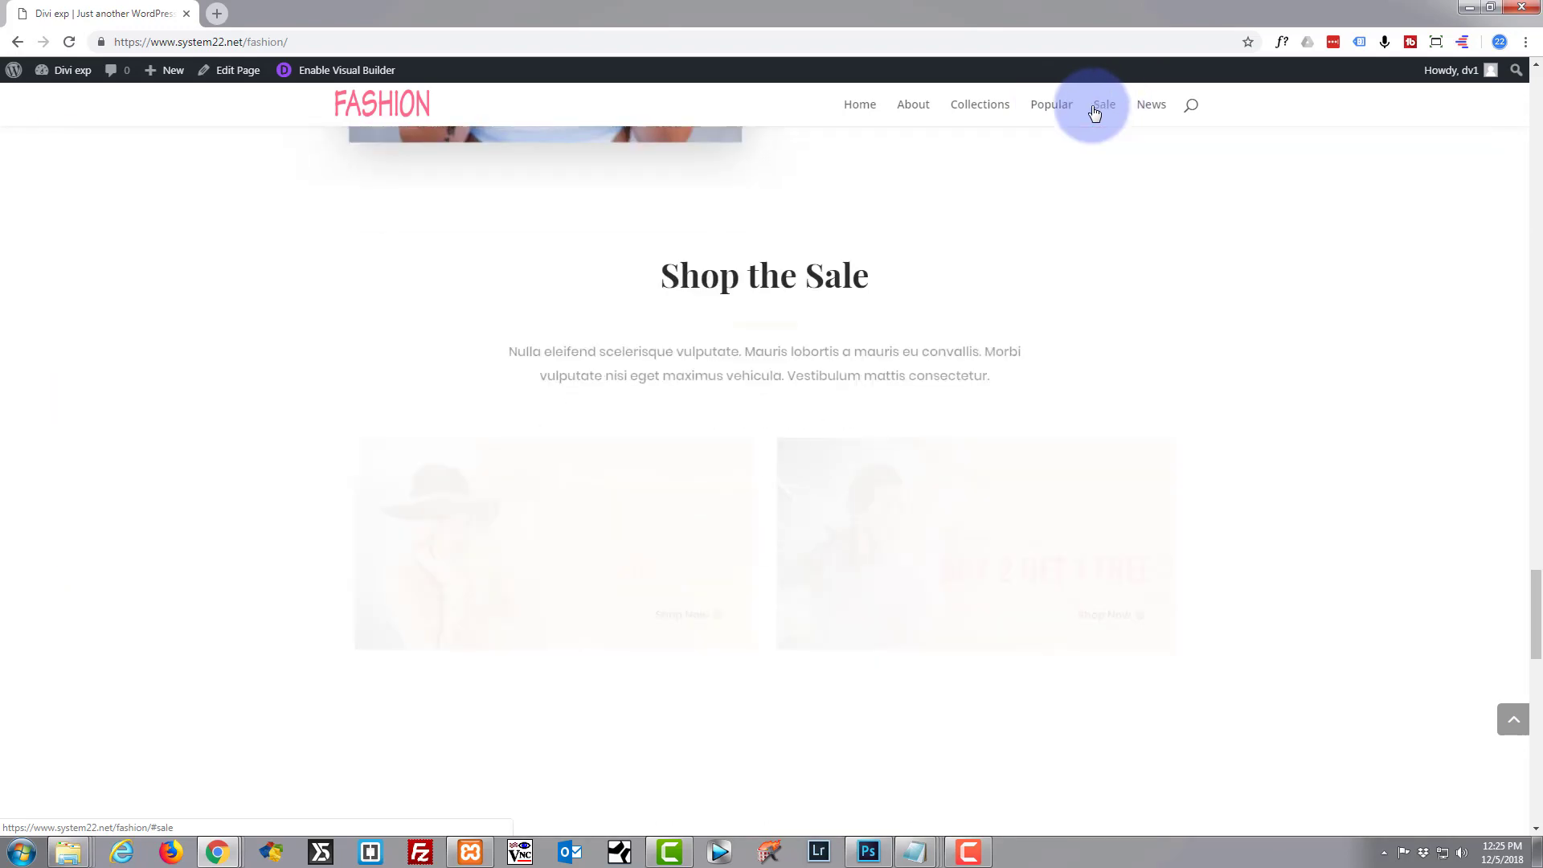
left_click(874, 110)
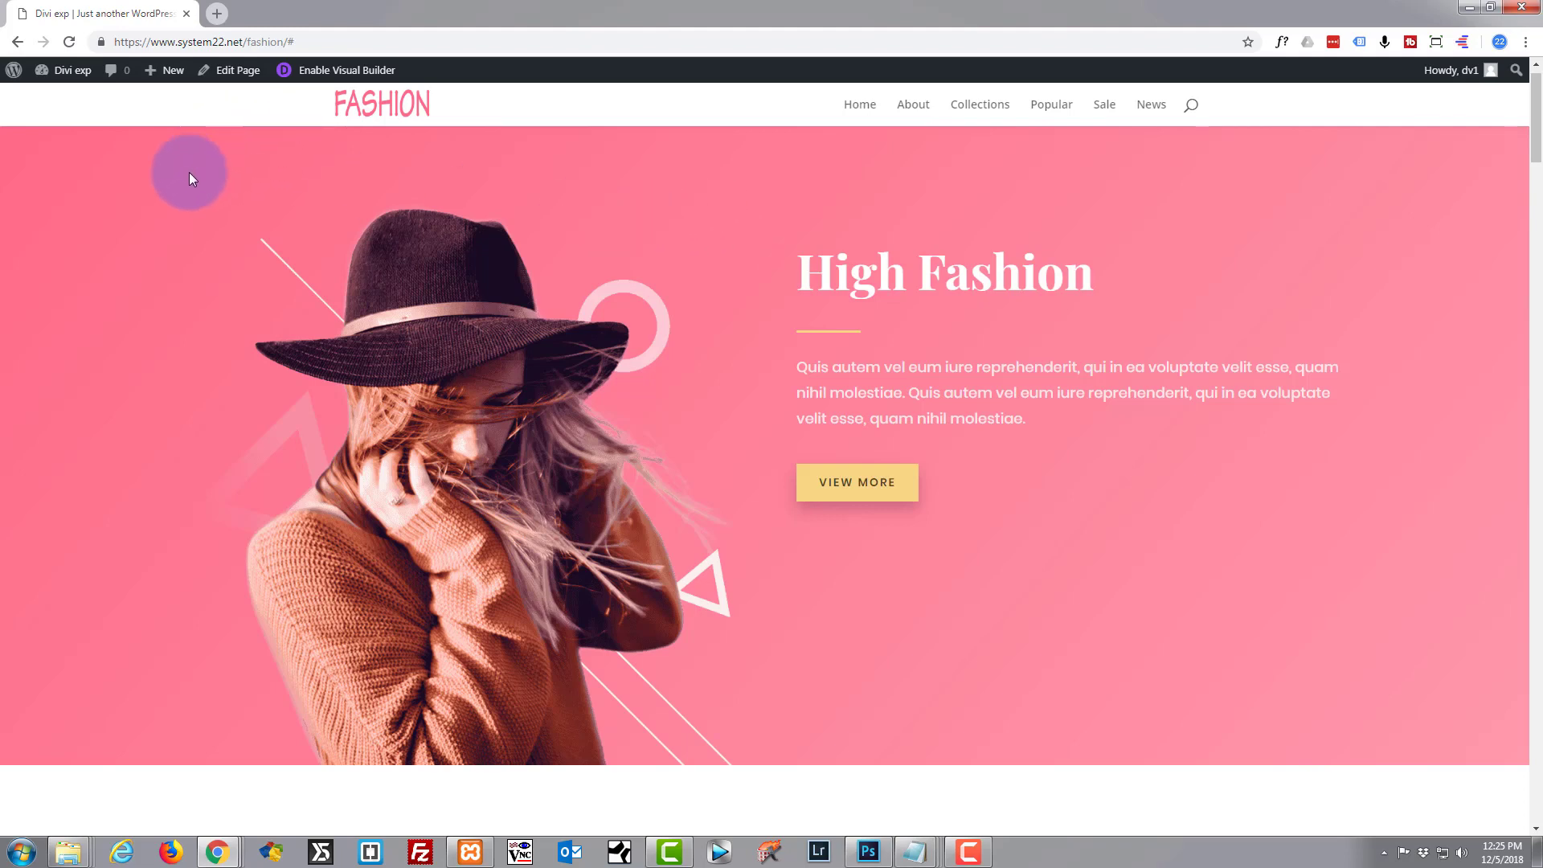
Search the web for 'xampp' and visit the official XAMPP download page, then close it.
left_click(215, 15)
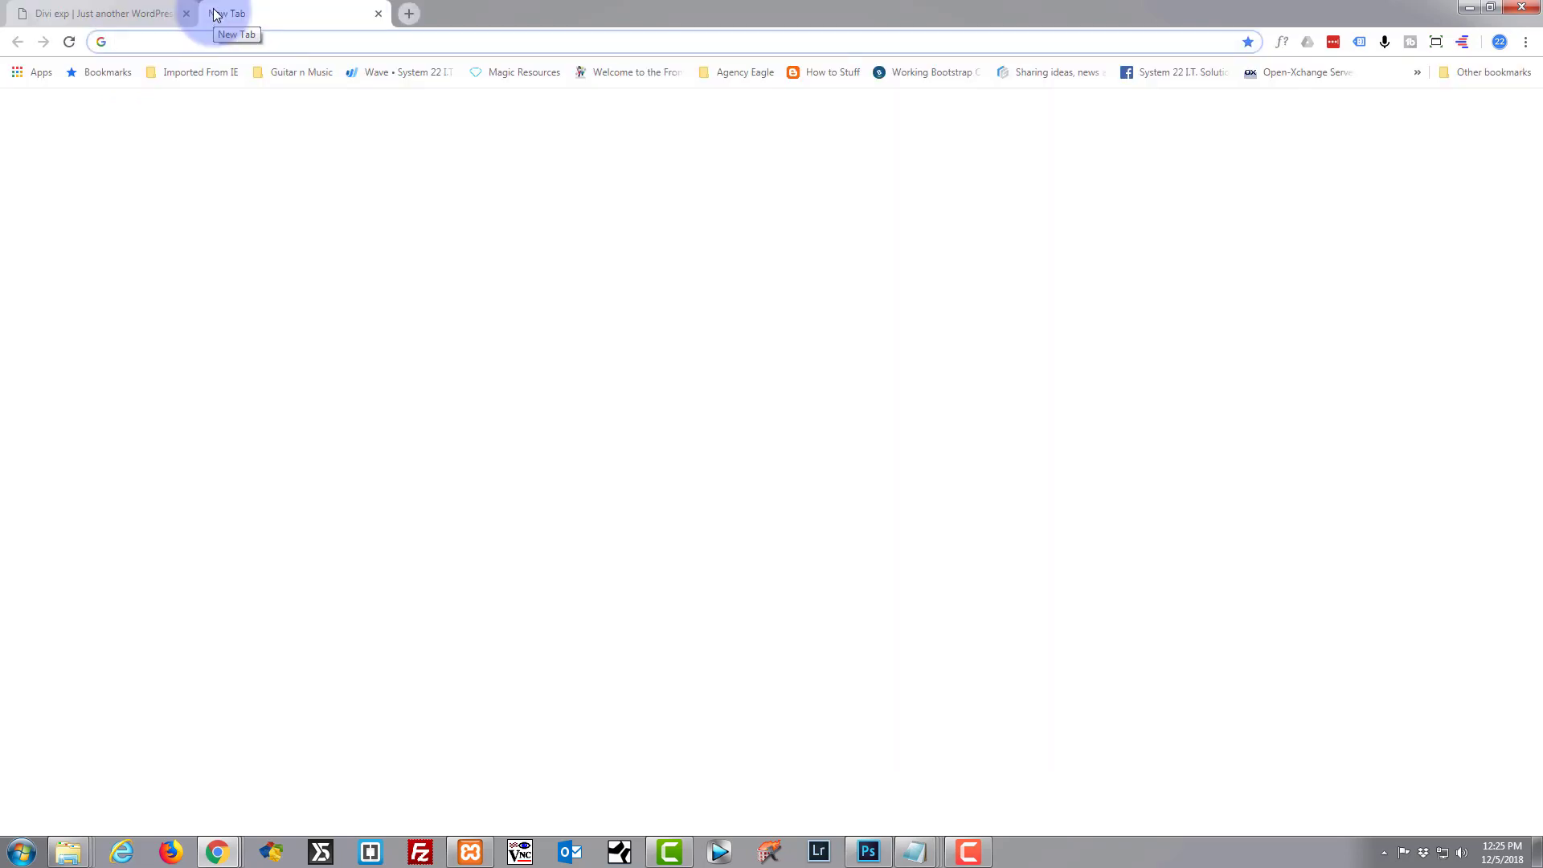
left_click(565, 328)
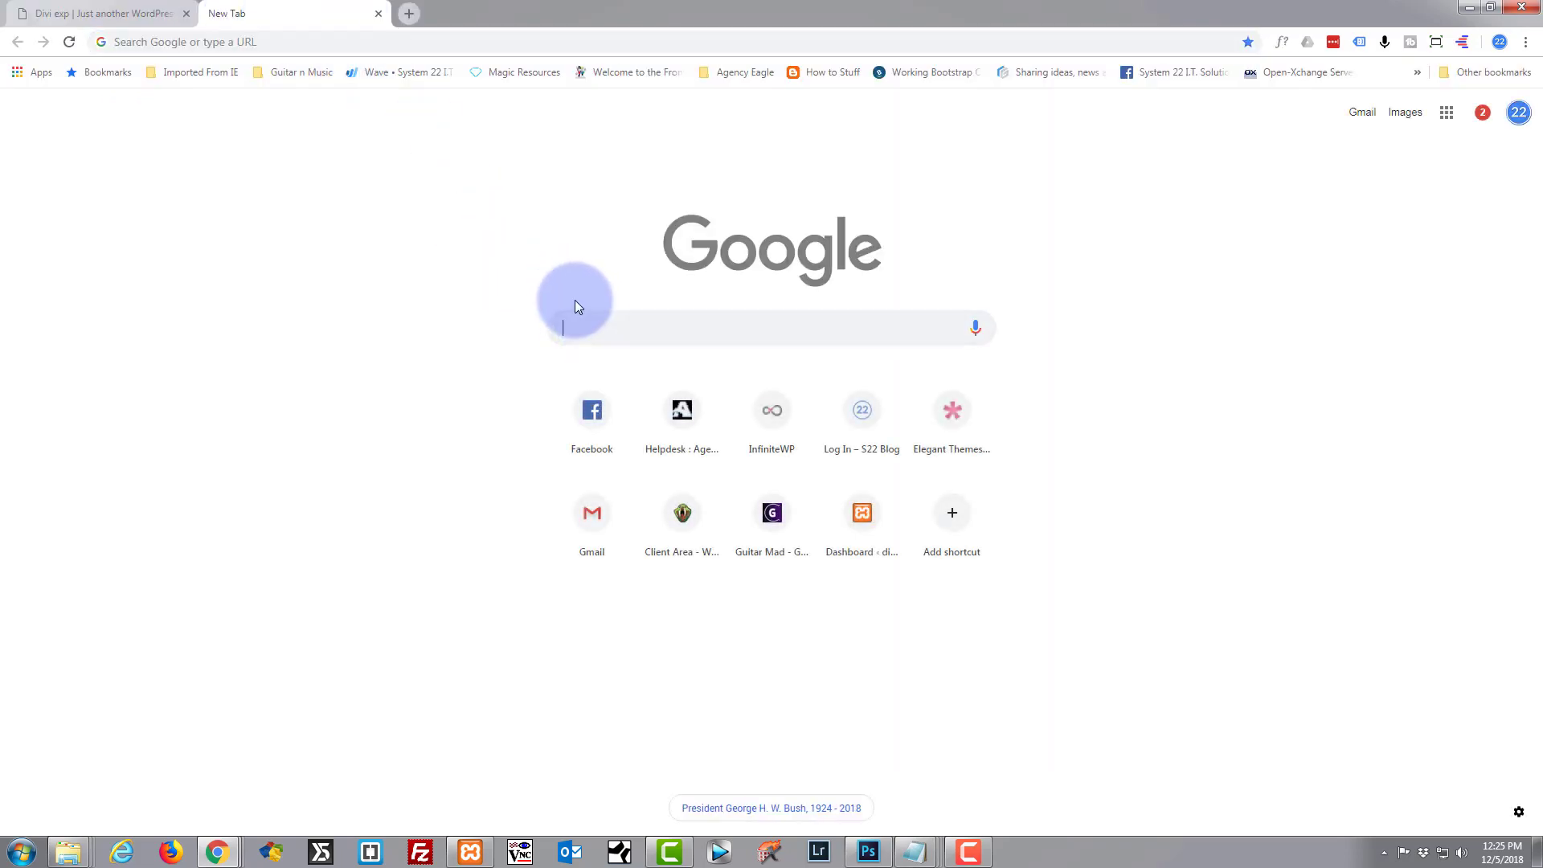
type("x")
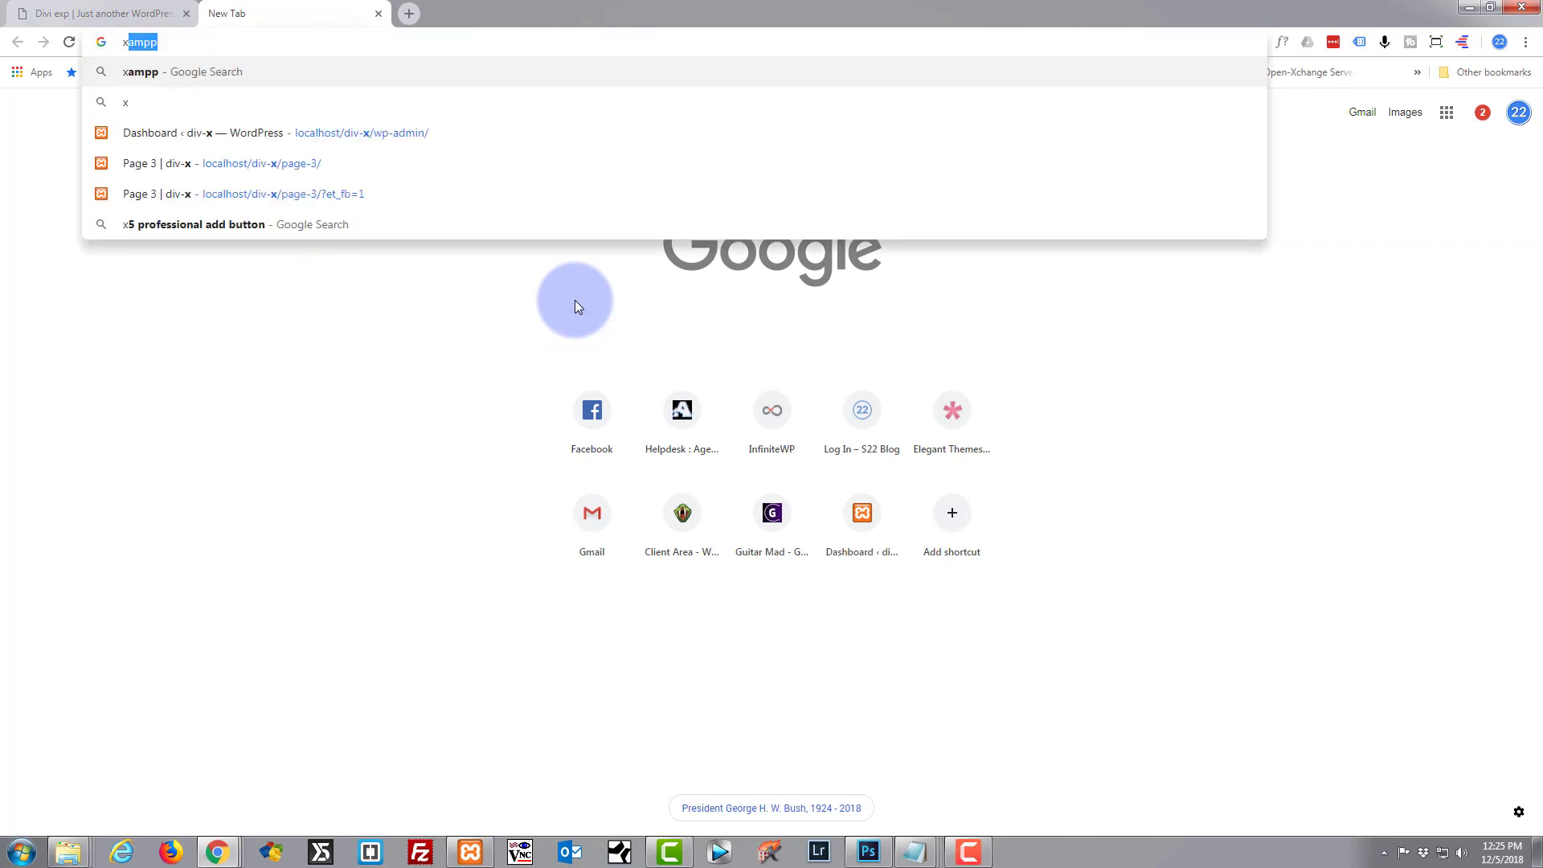
type("ampp")
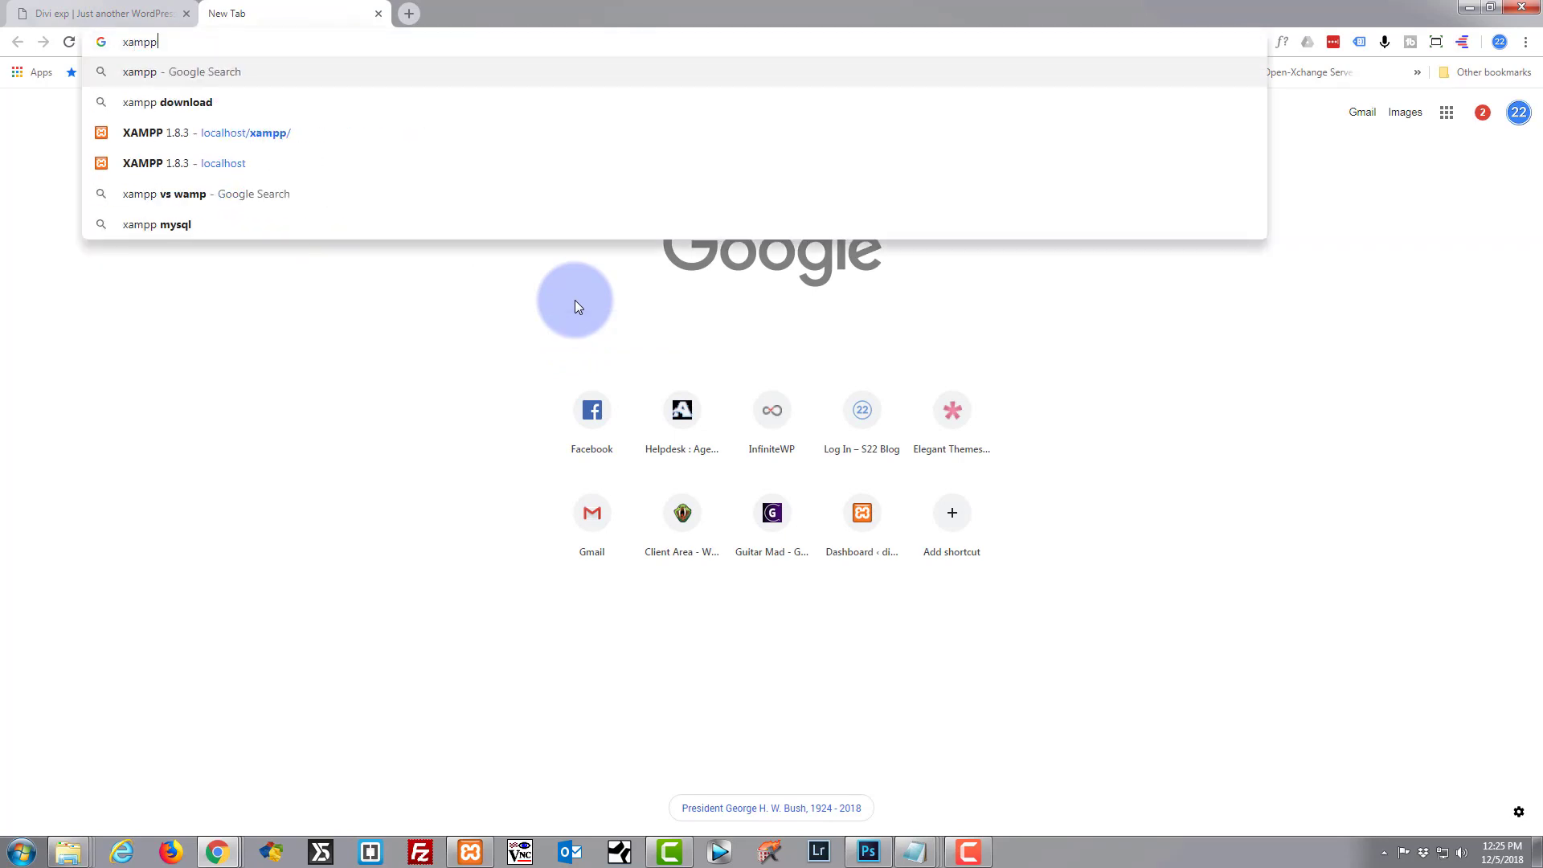
left_click(143, 108)
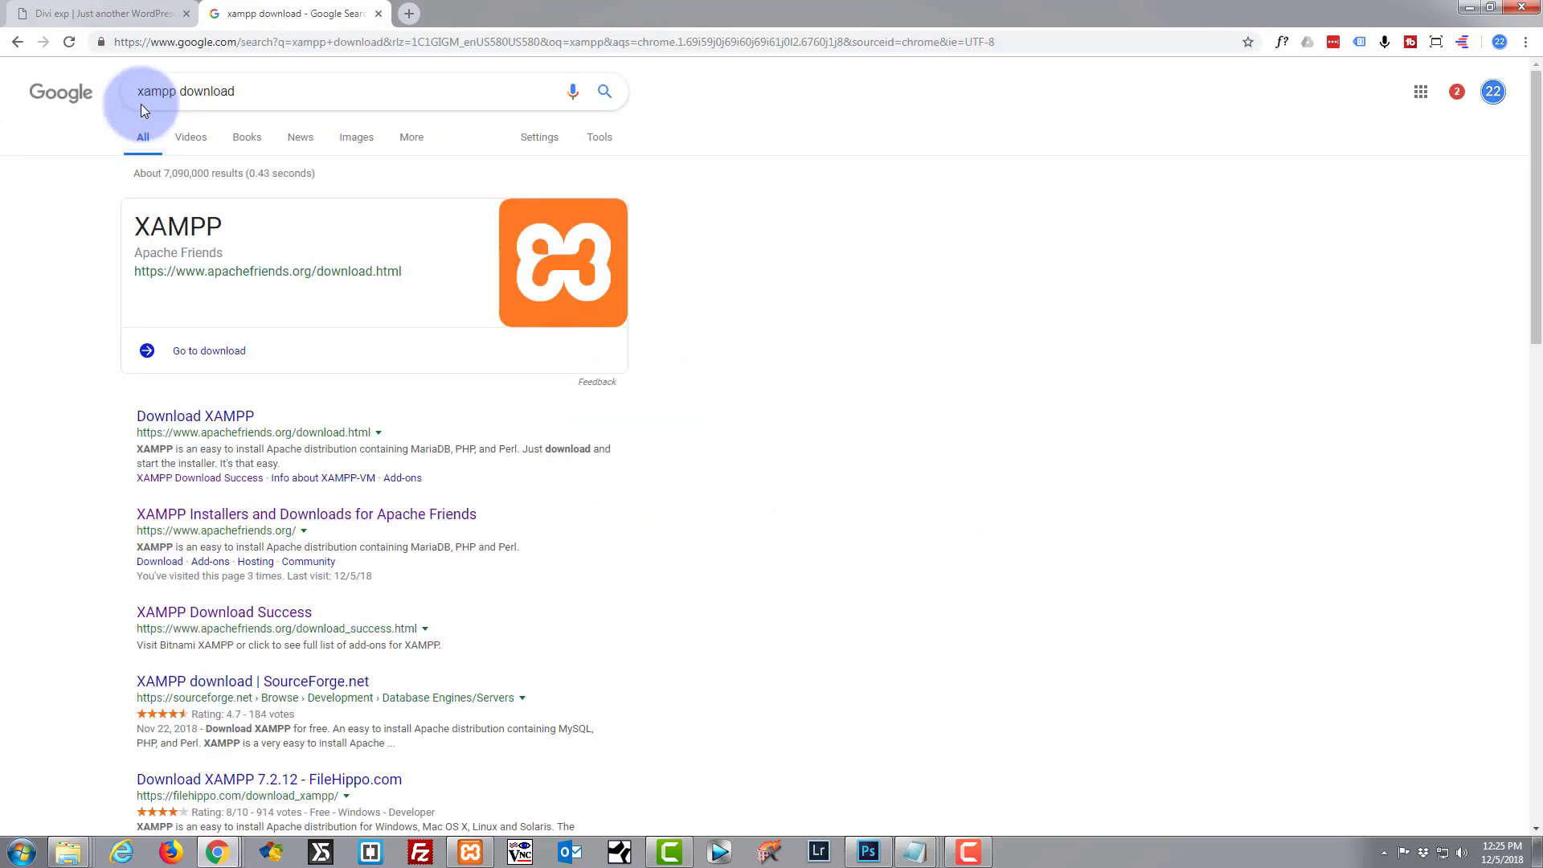
left_click(222, 423)
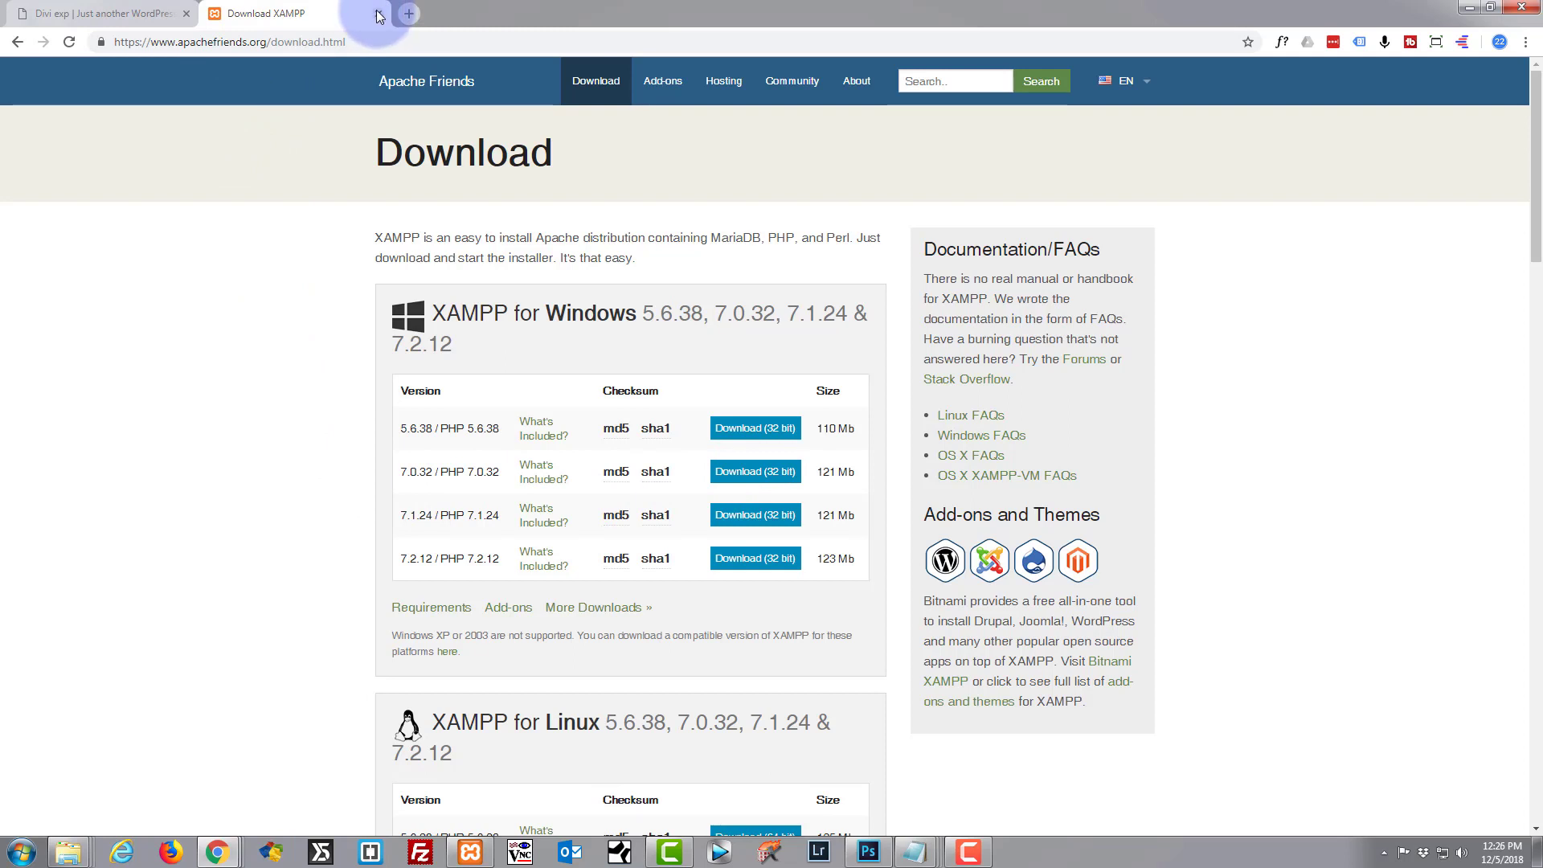
left_click(378, 14)
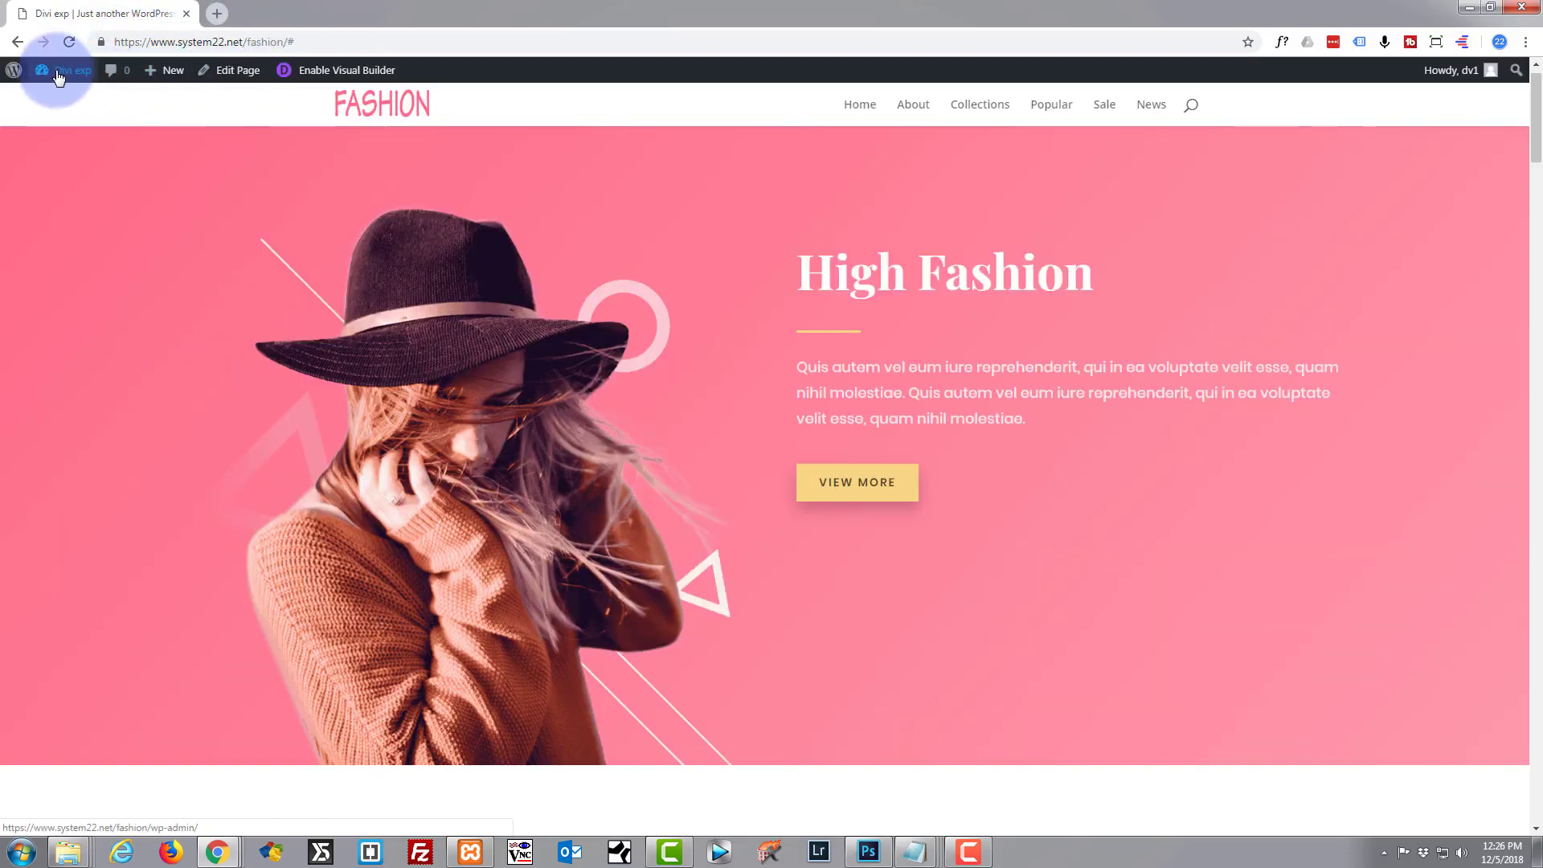
From the admin dashboard, go to Plugins > Add New and search for 'duplicato'.
mouse_move(62, 71)
left_click(47, 101)
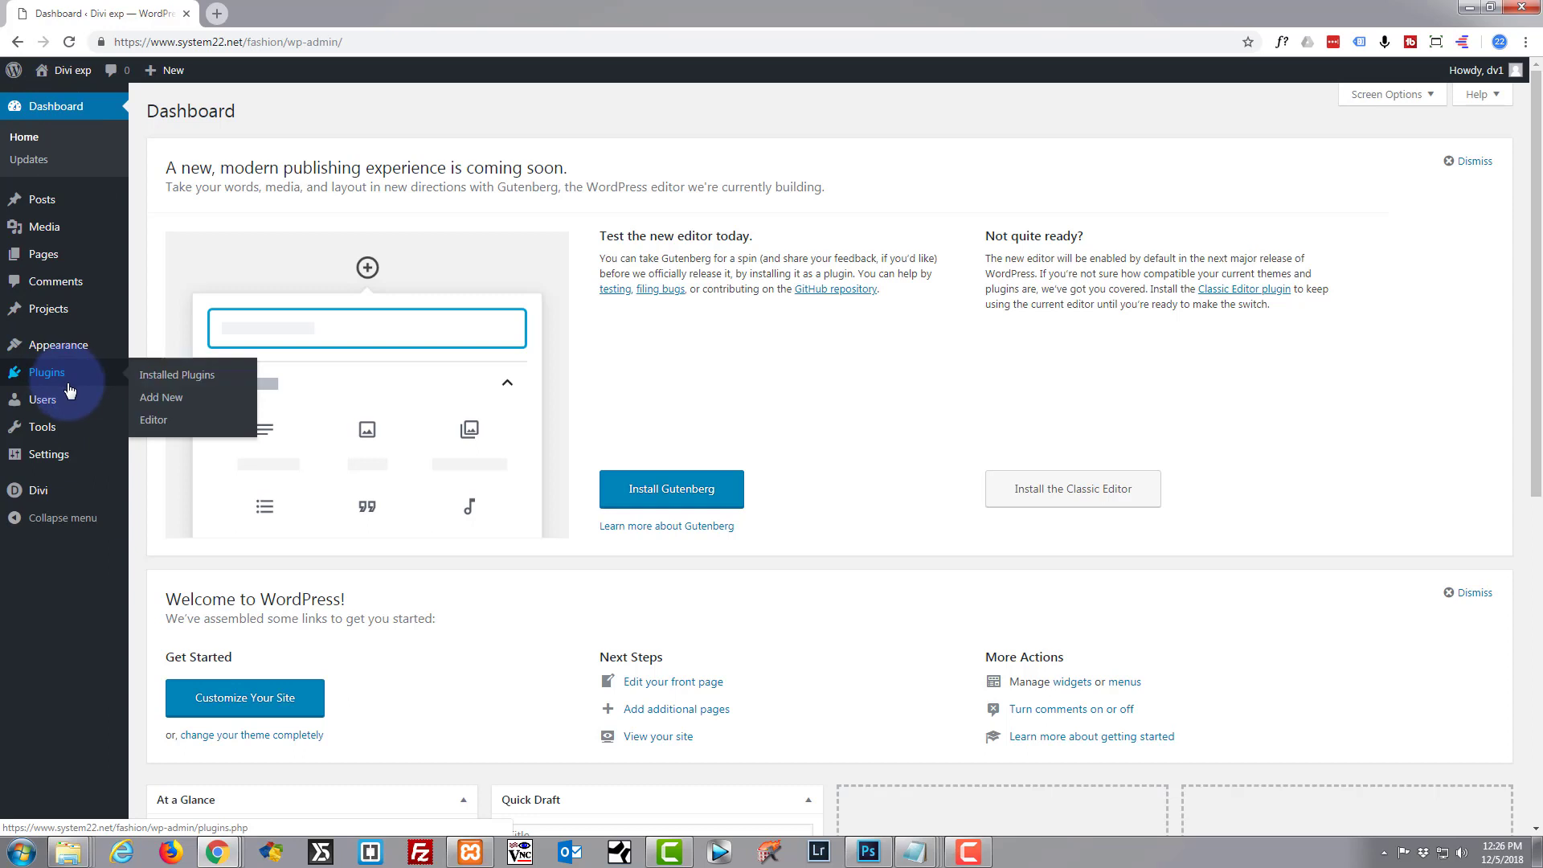
left_click(43, 380)
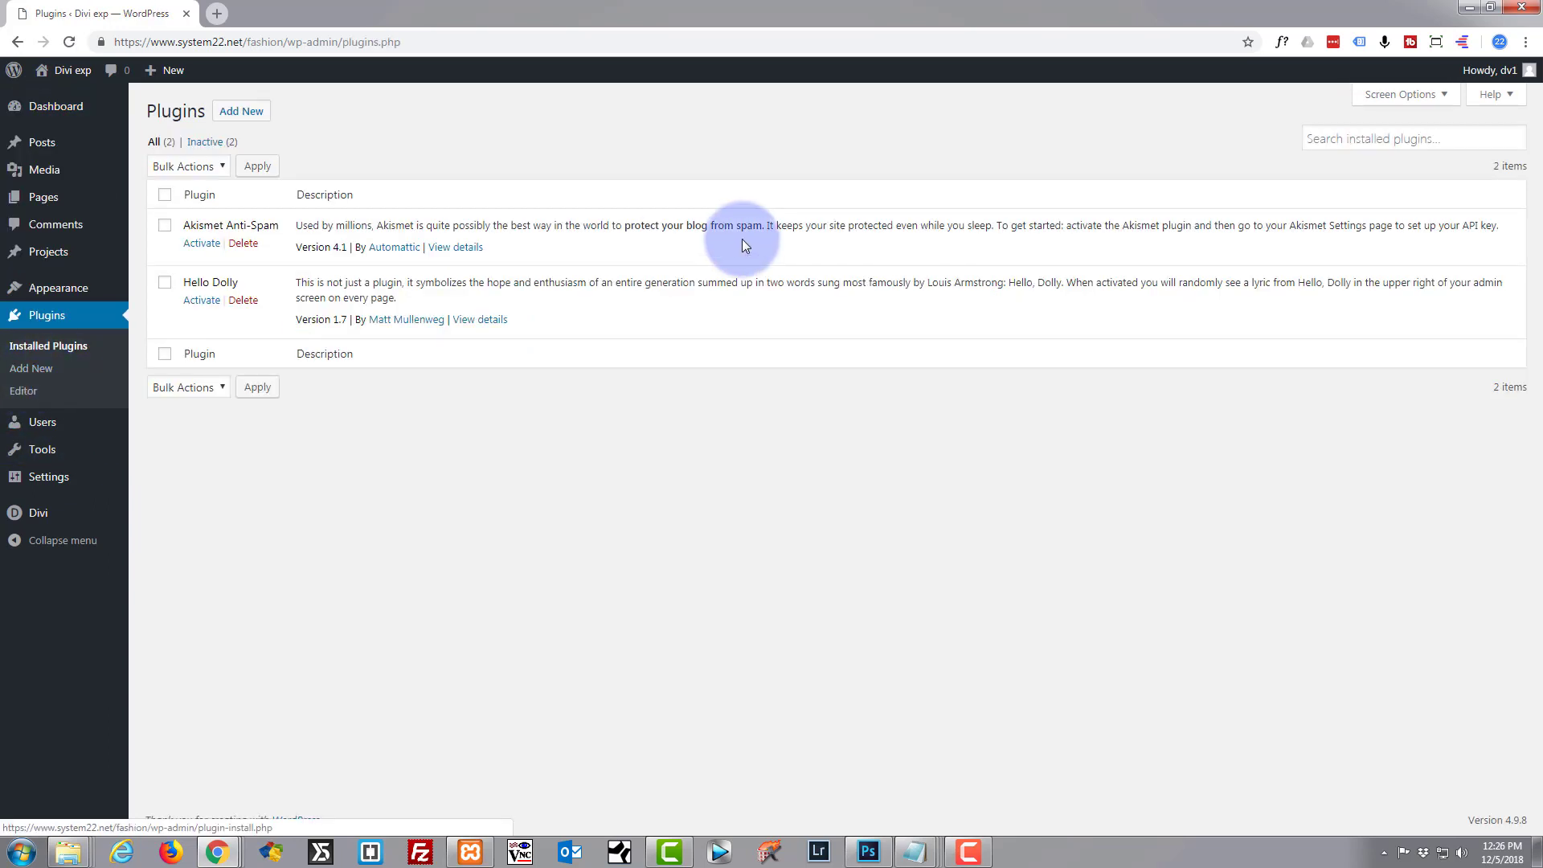
left_click(1333, 139)
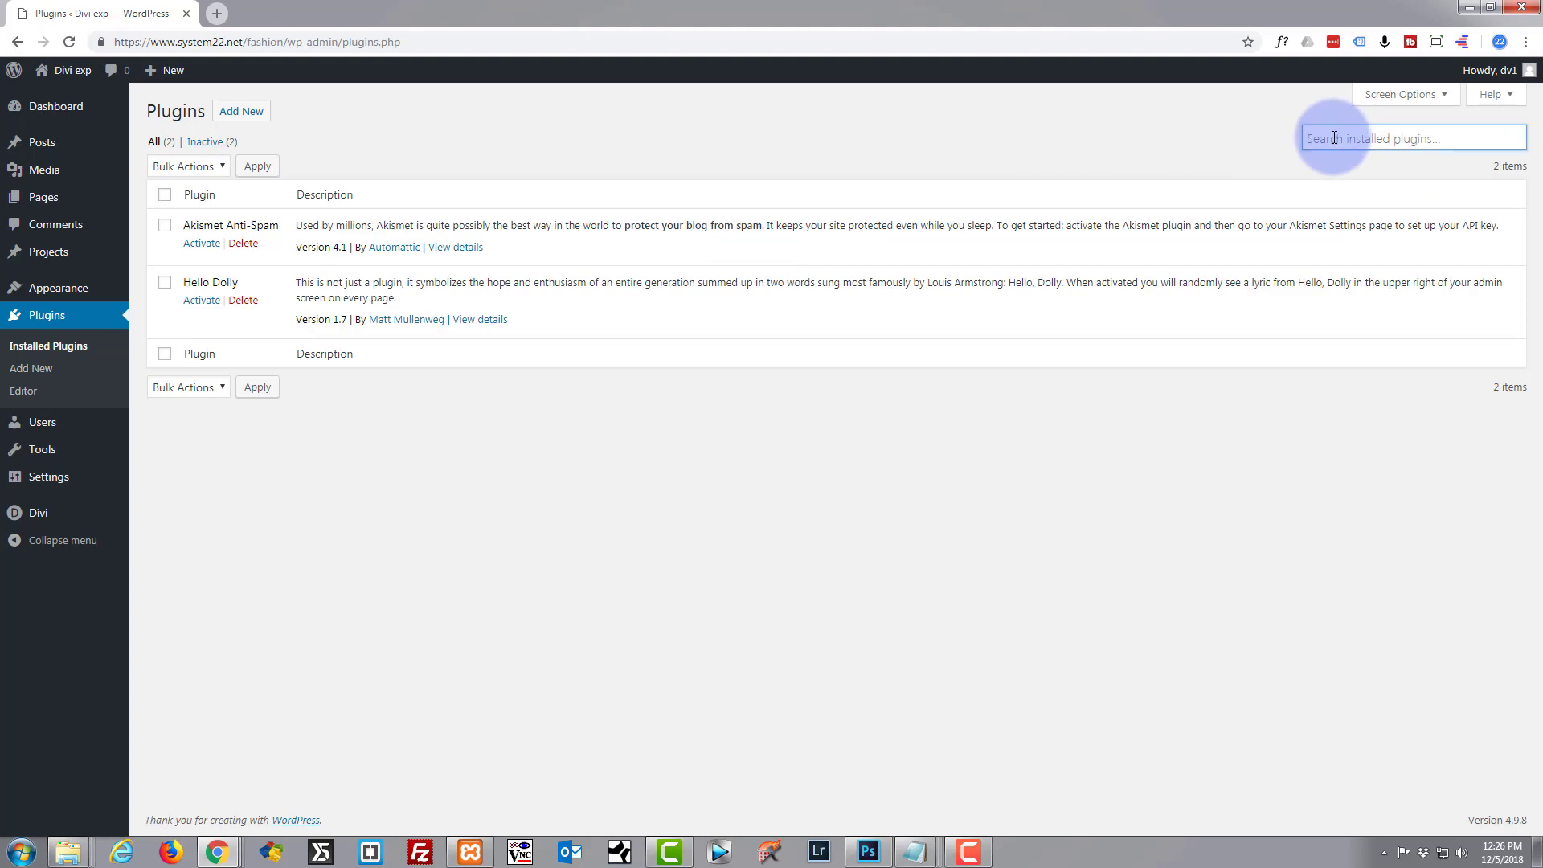
left_click(1200, 134)
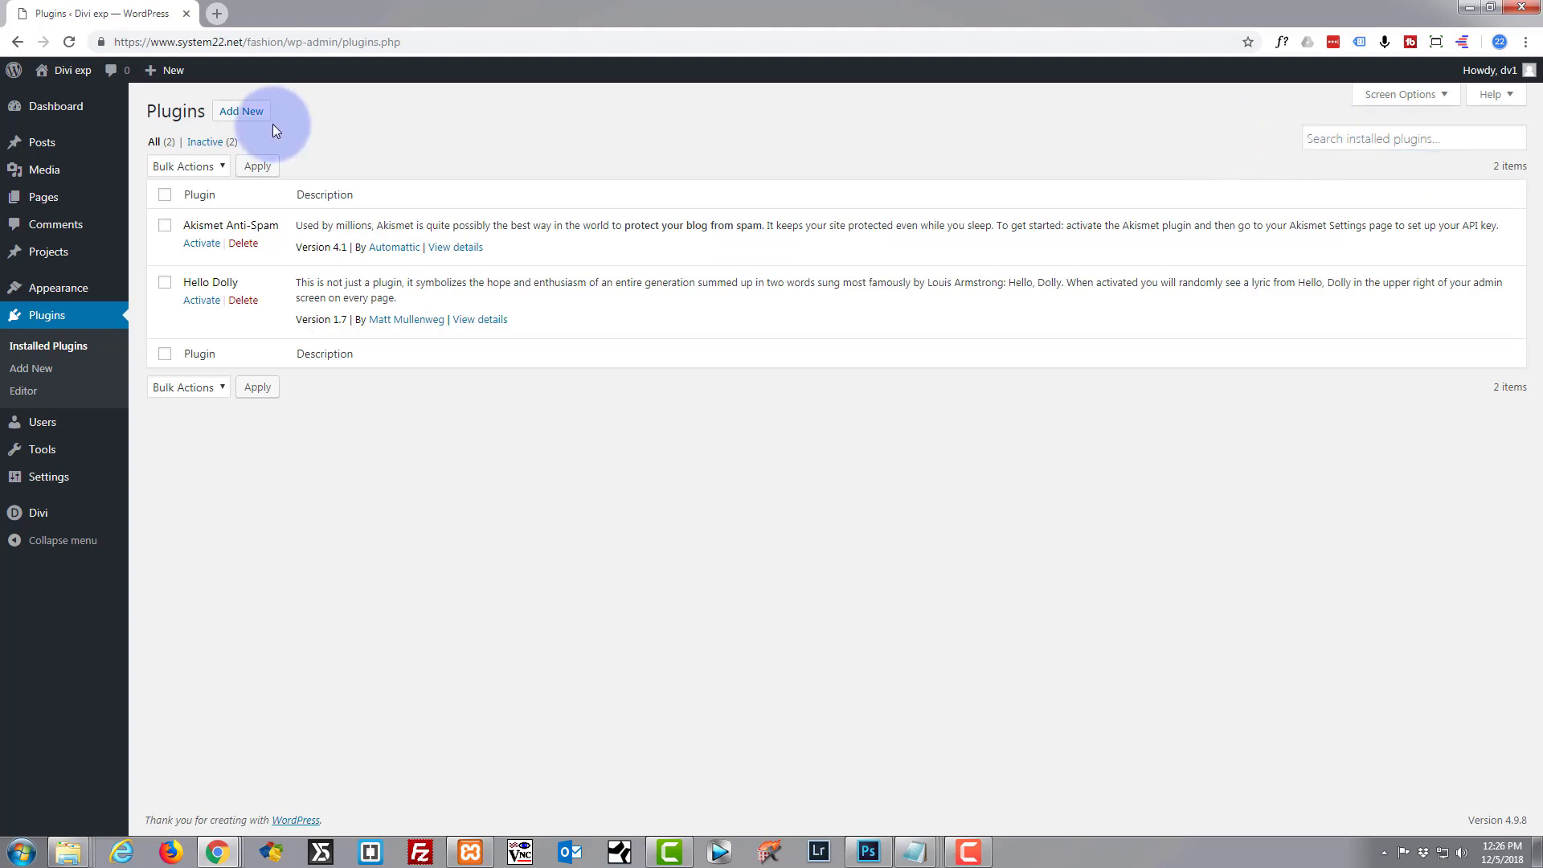
left_click(242, 112)
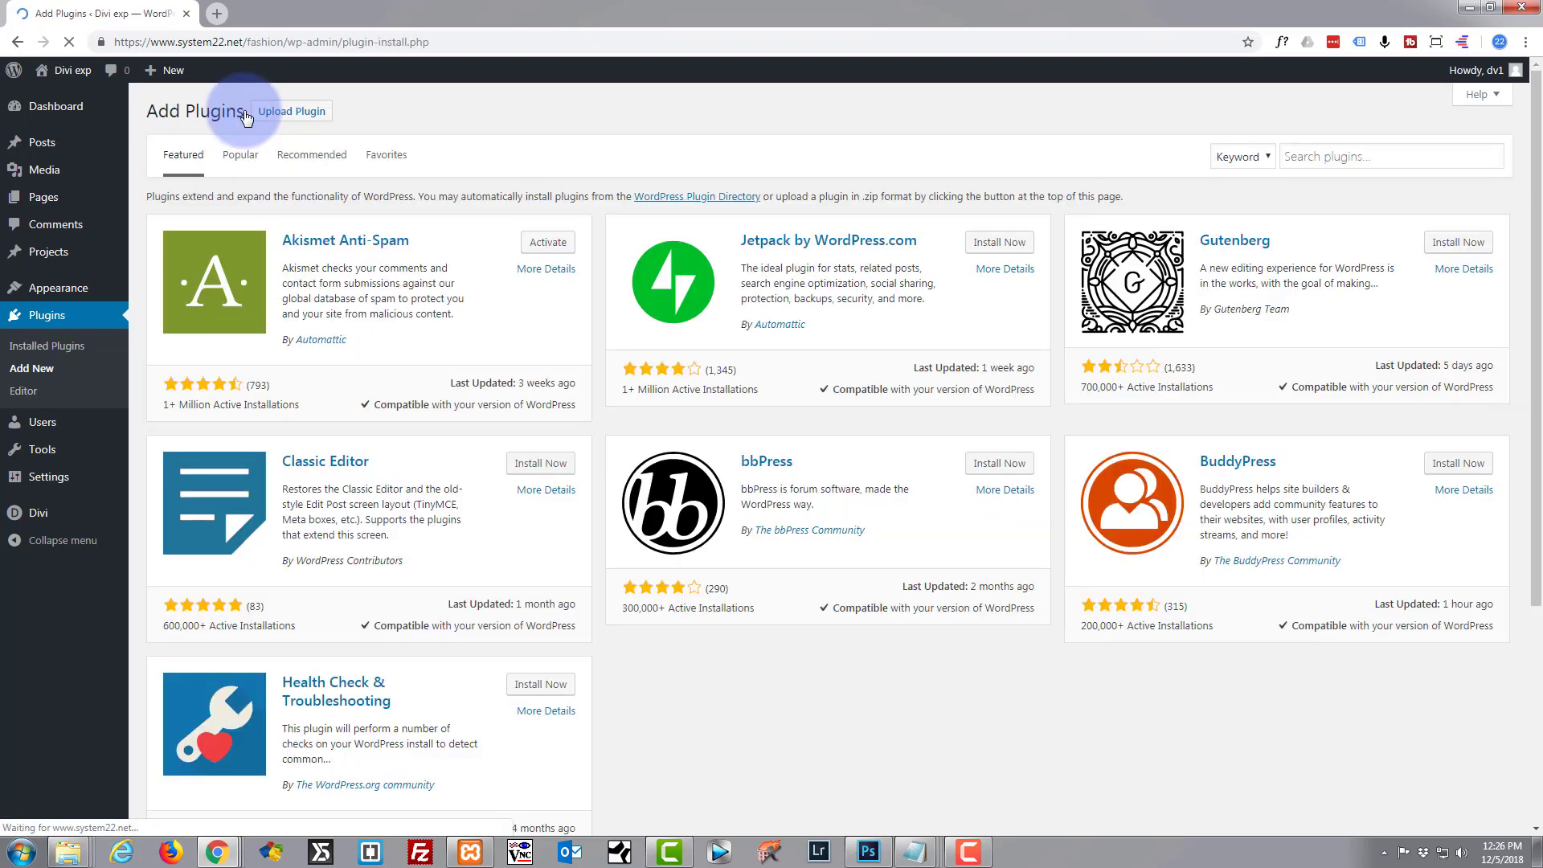
left_click(1306, 155)
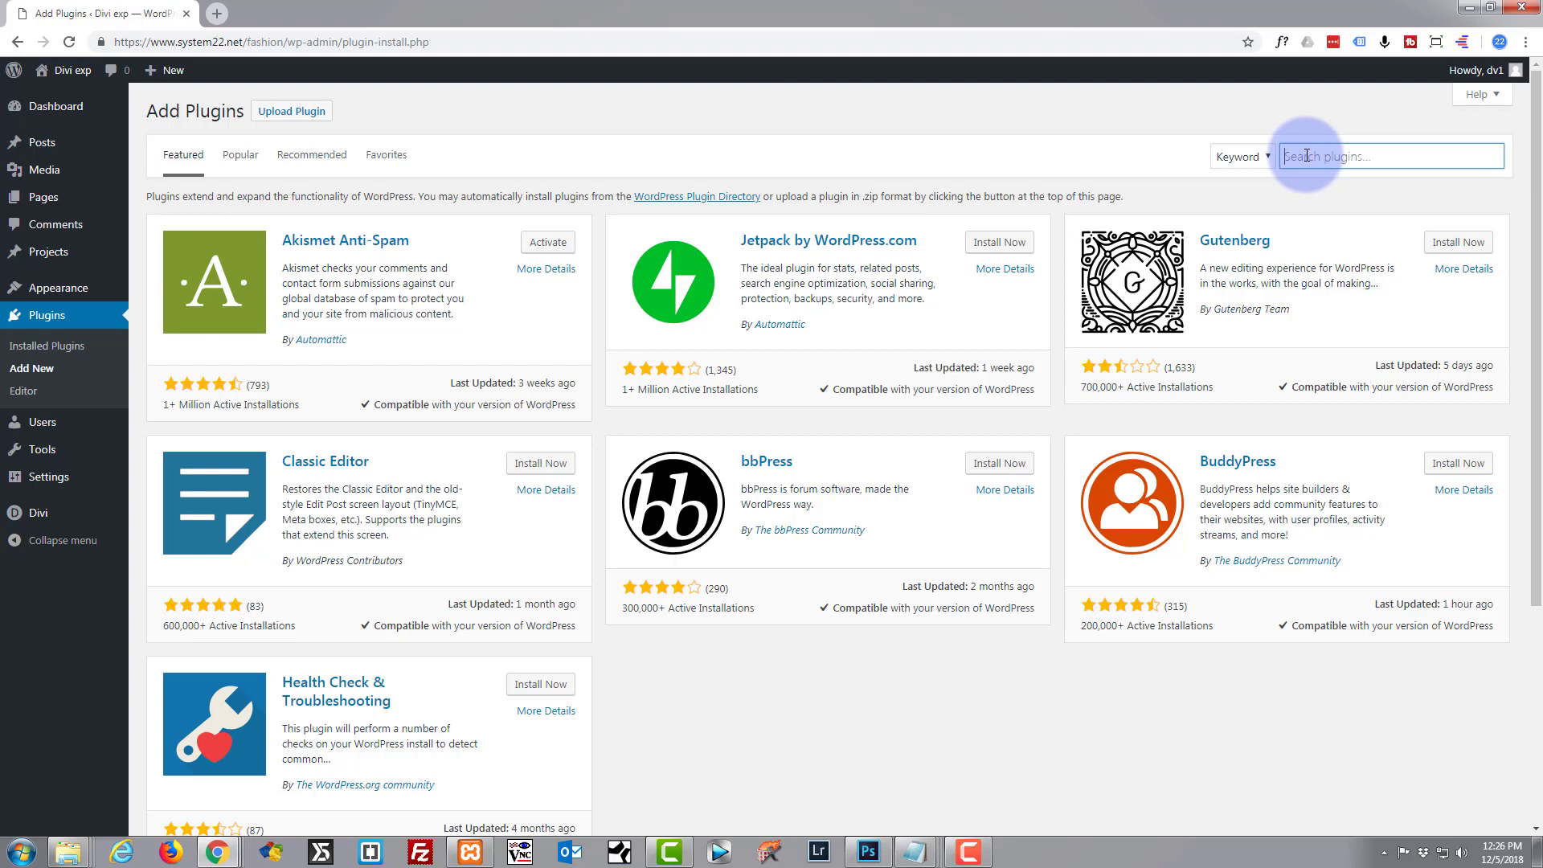
type("duplic")
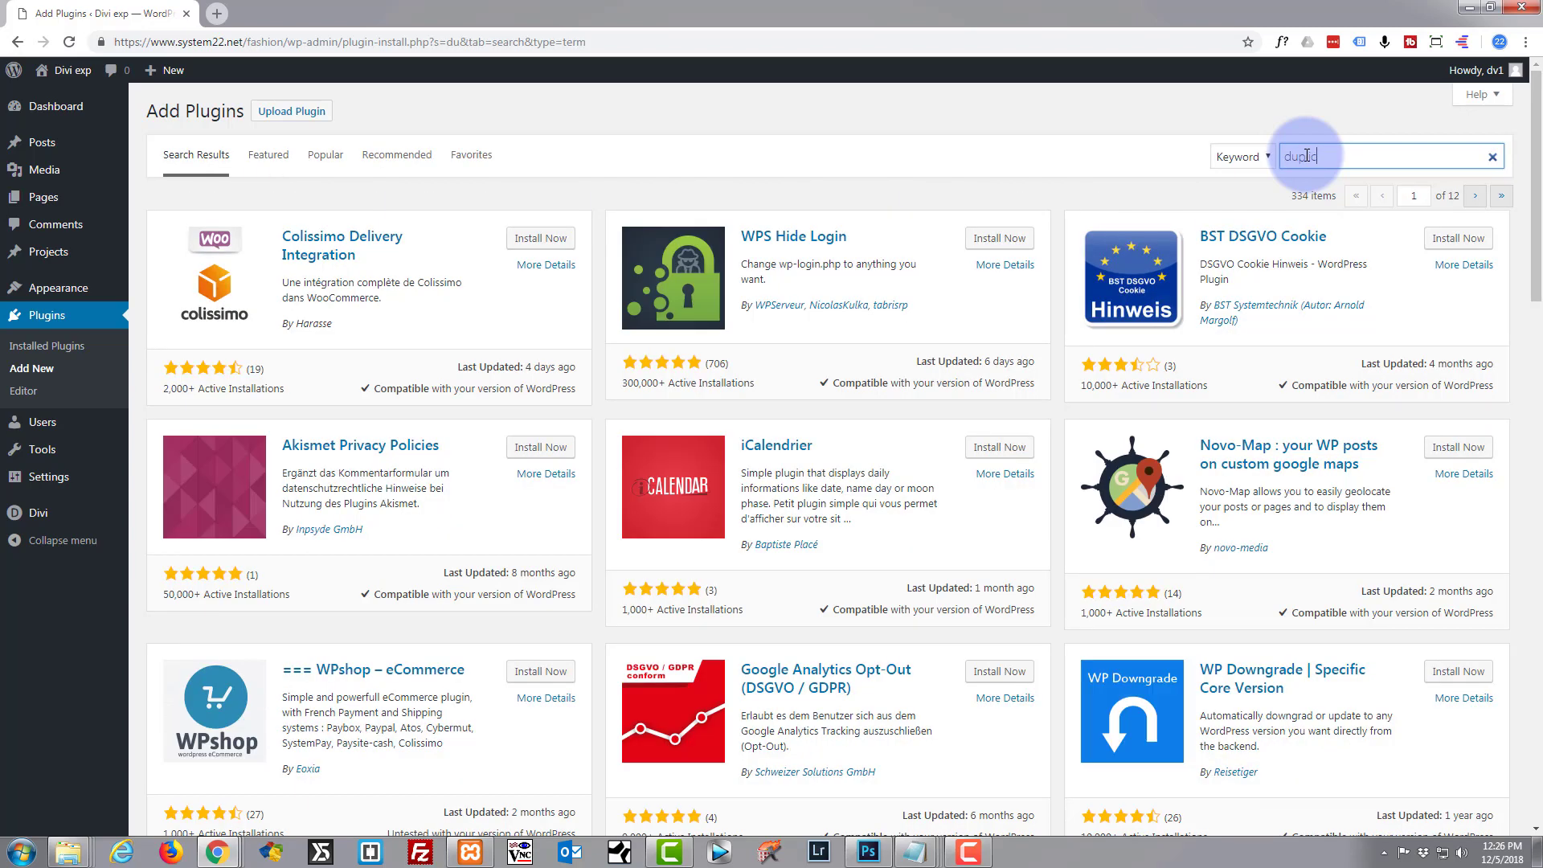
type("ator")
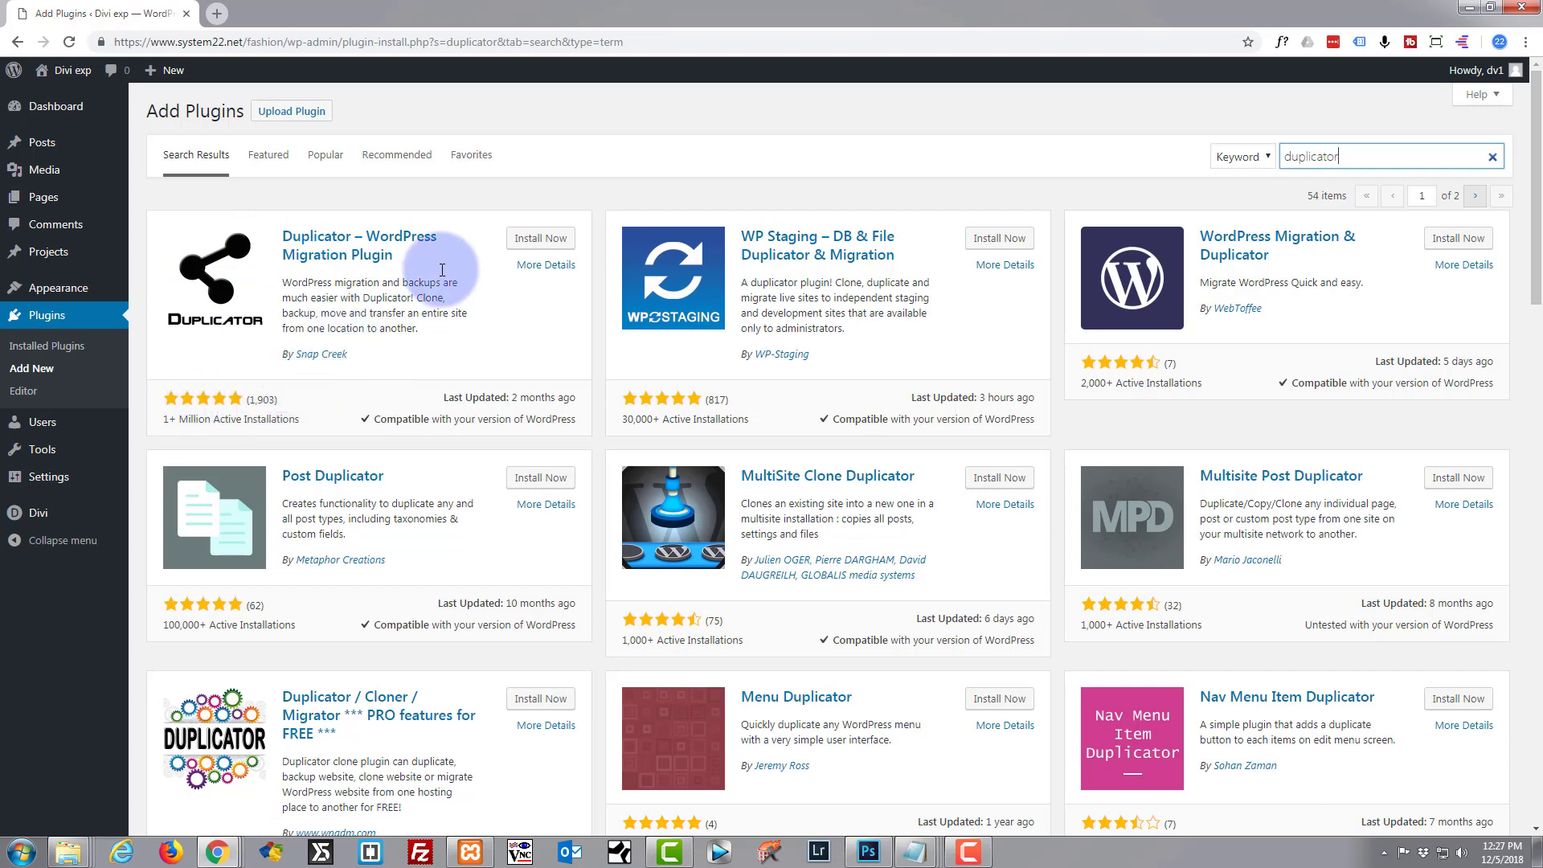
Install and activate the Duplicator – WordPress Migration Plugin 1.2.52, bringing up its new admin menu.
left_click(549, 241)
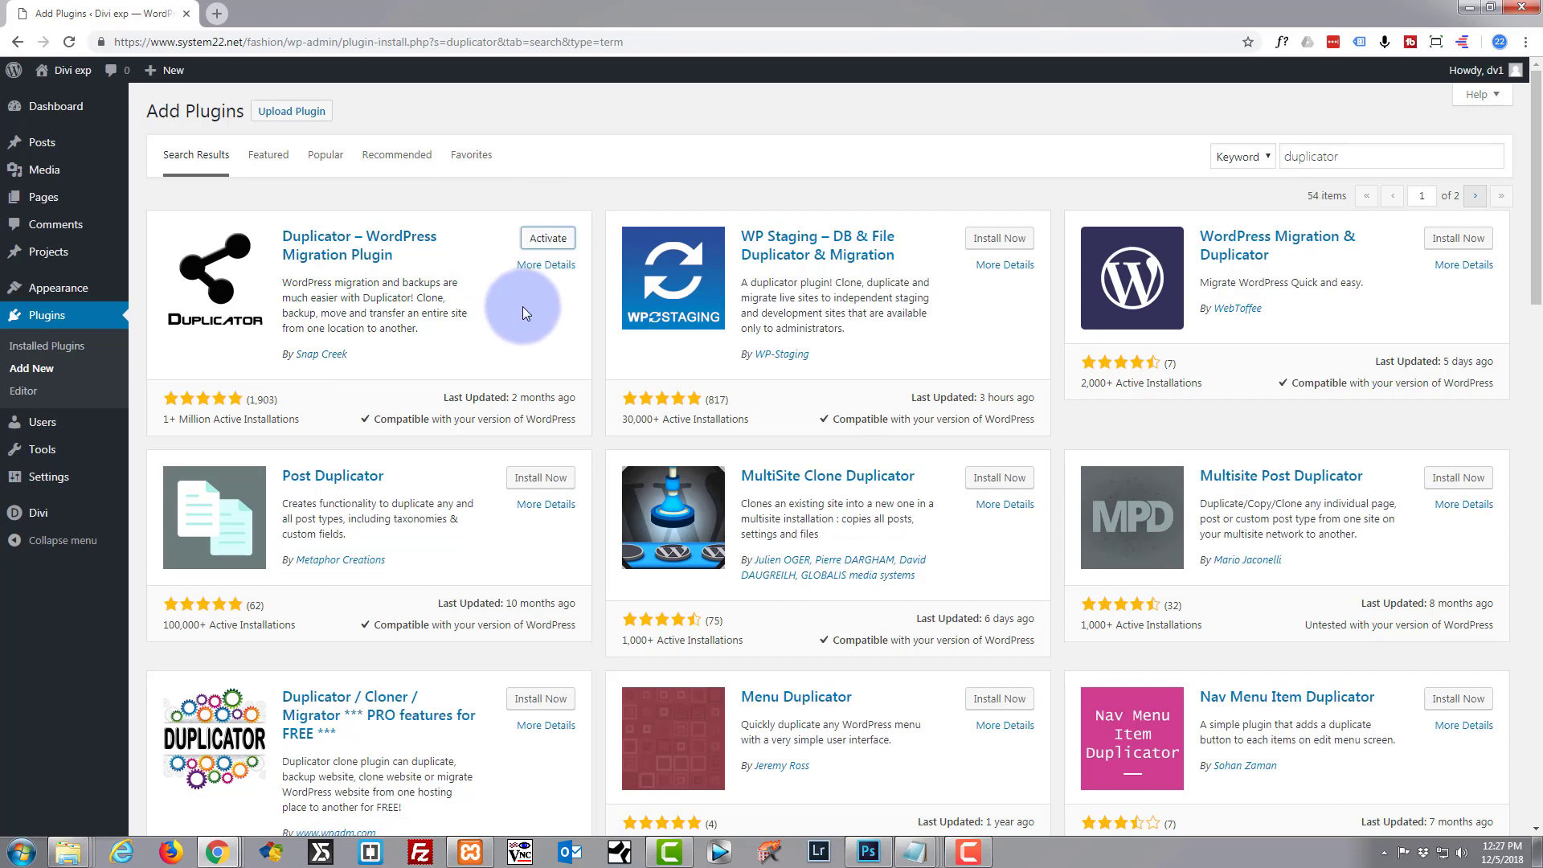
left_click(548, 238)
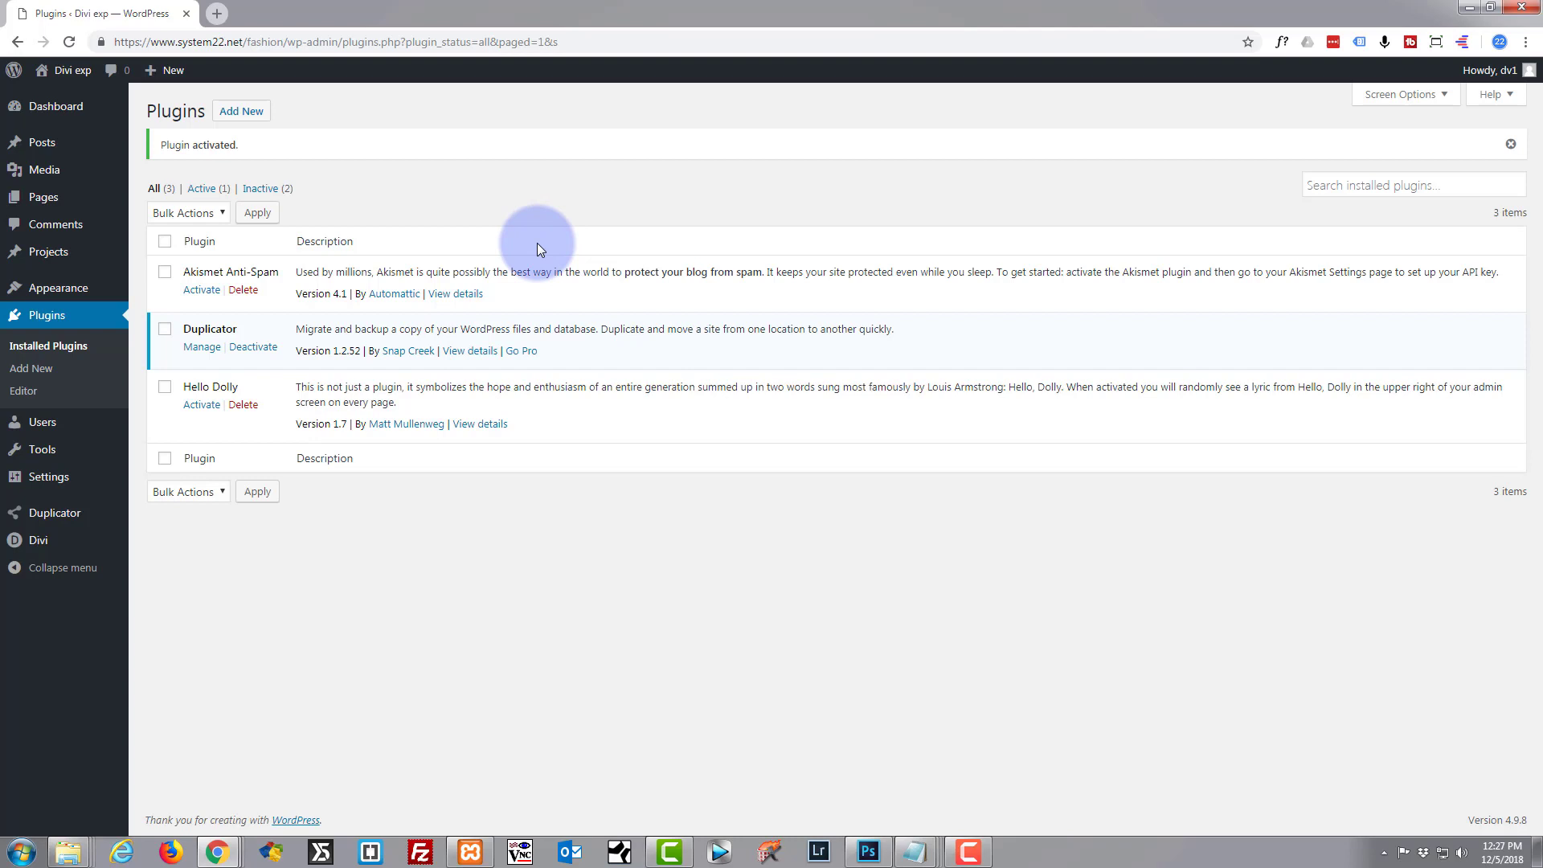
mouse_move(48, 519)
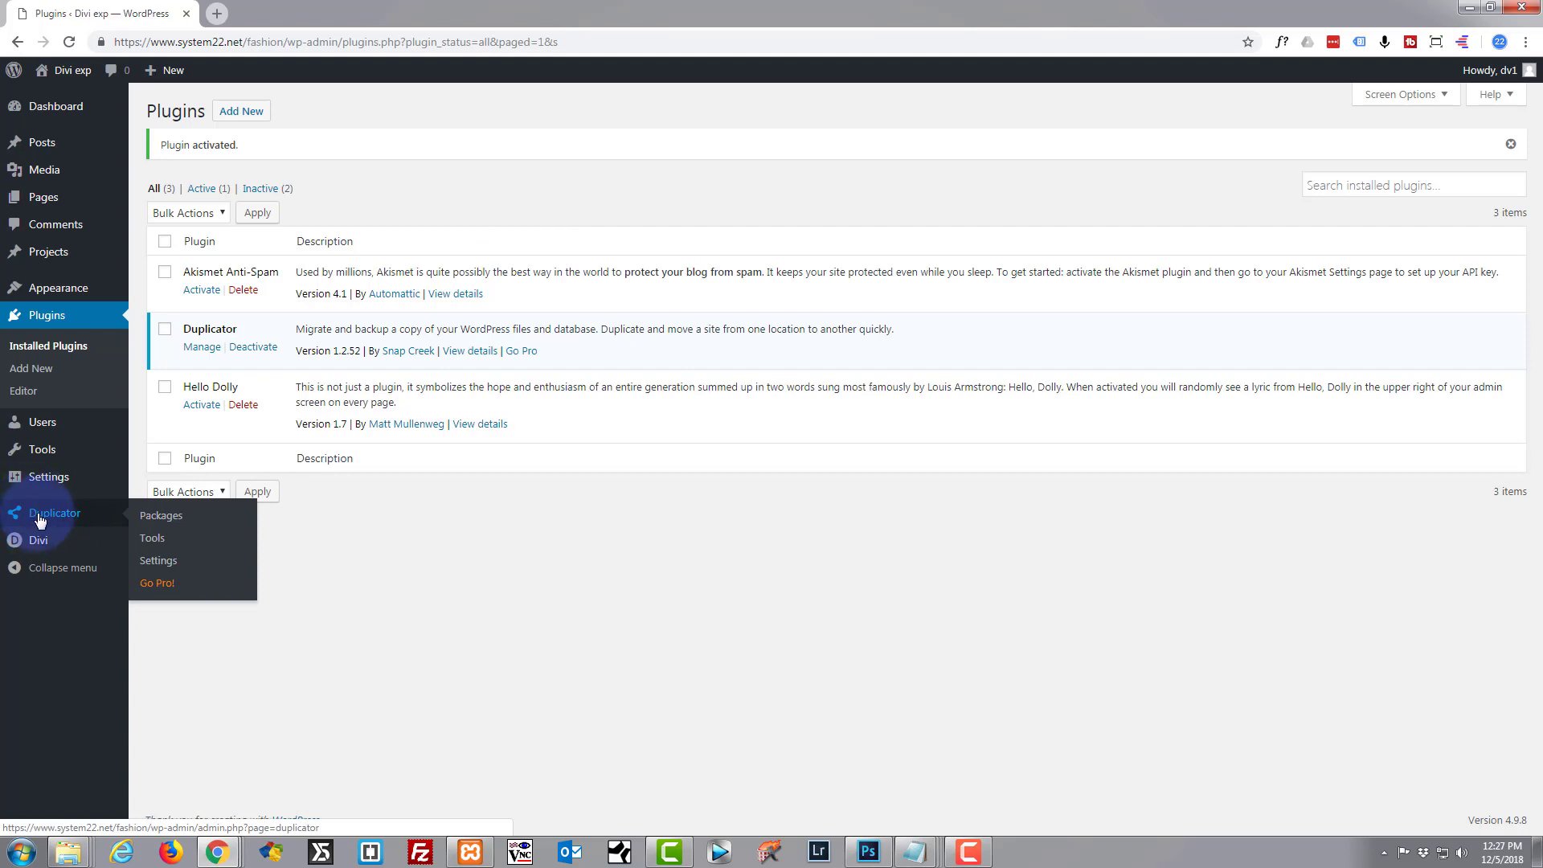
Create a new Duplicator package, run the site scan, and build it into a 36.24MB archive.
left_click(159, 519)
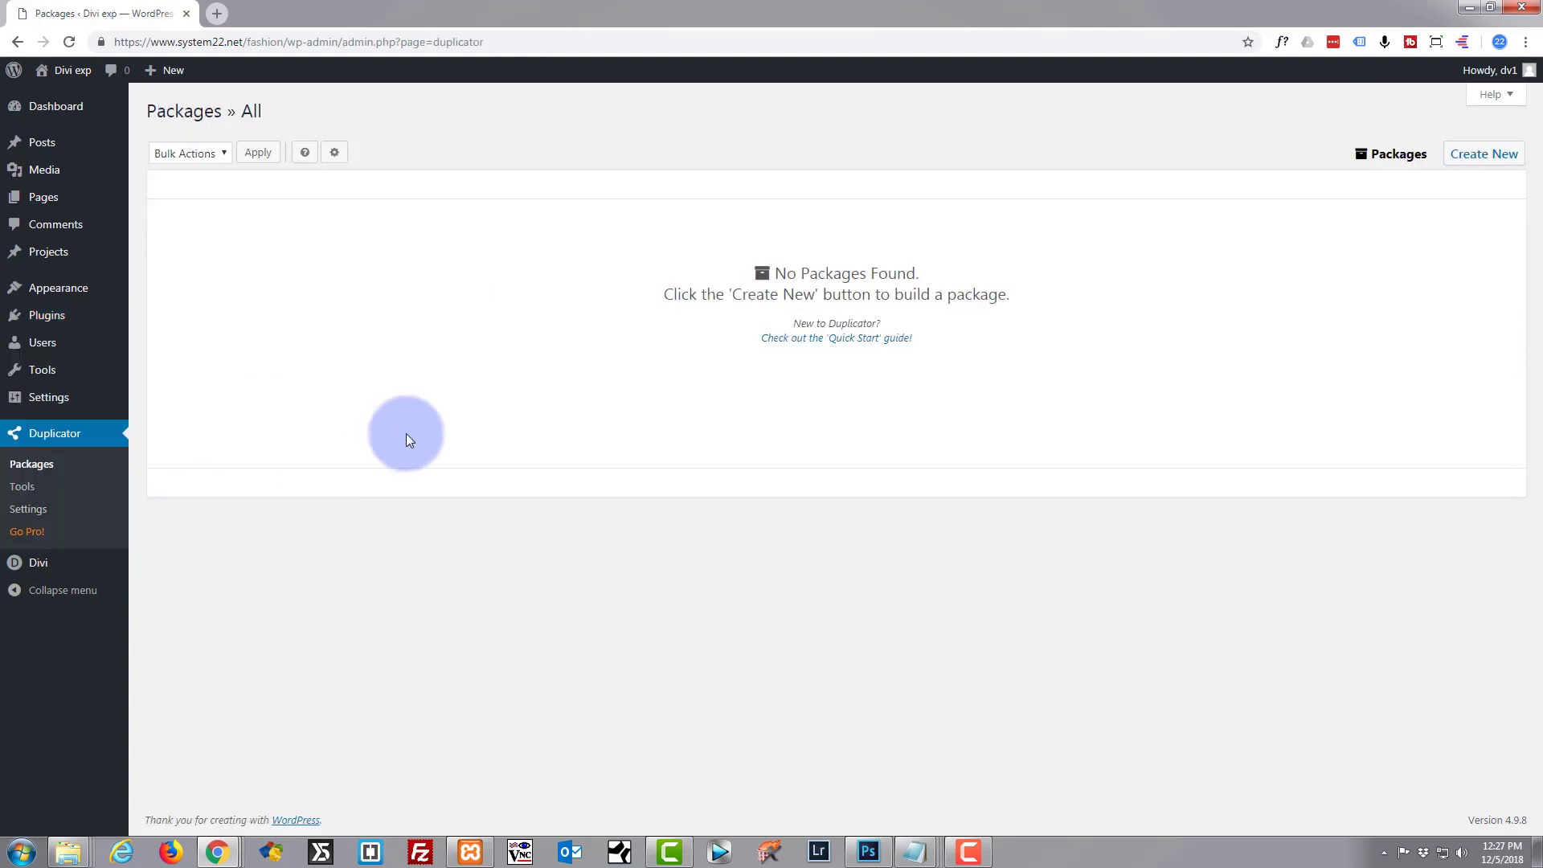
left_click(1479, 157)
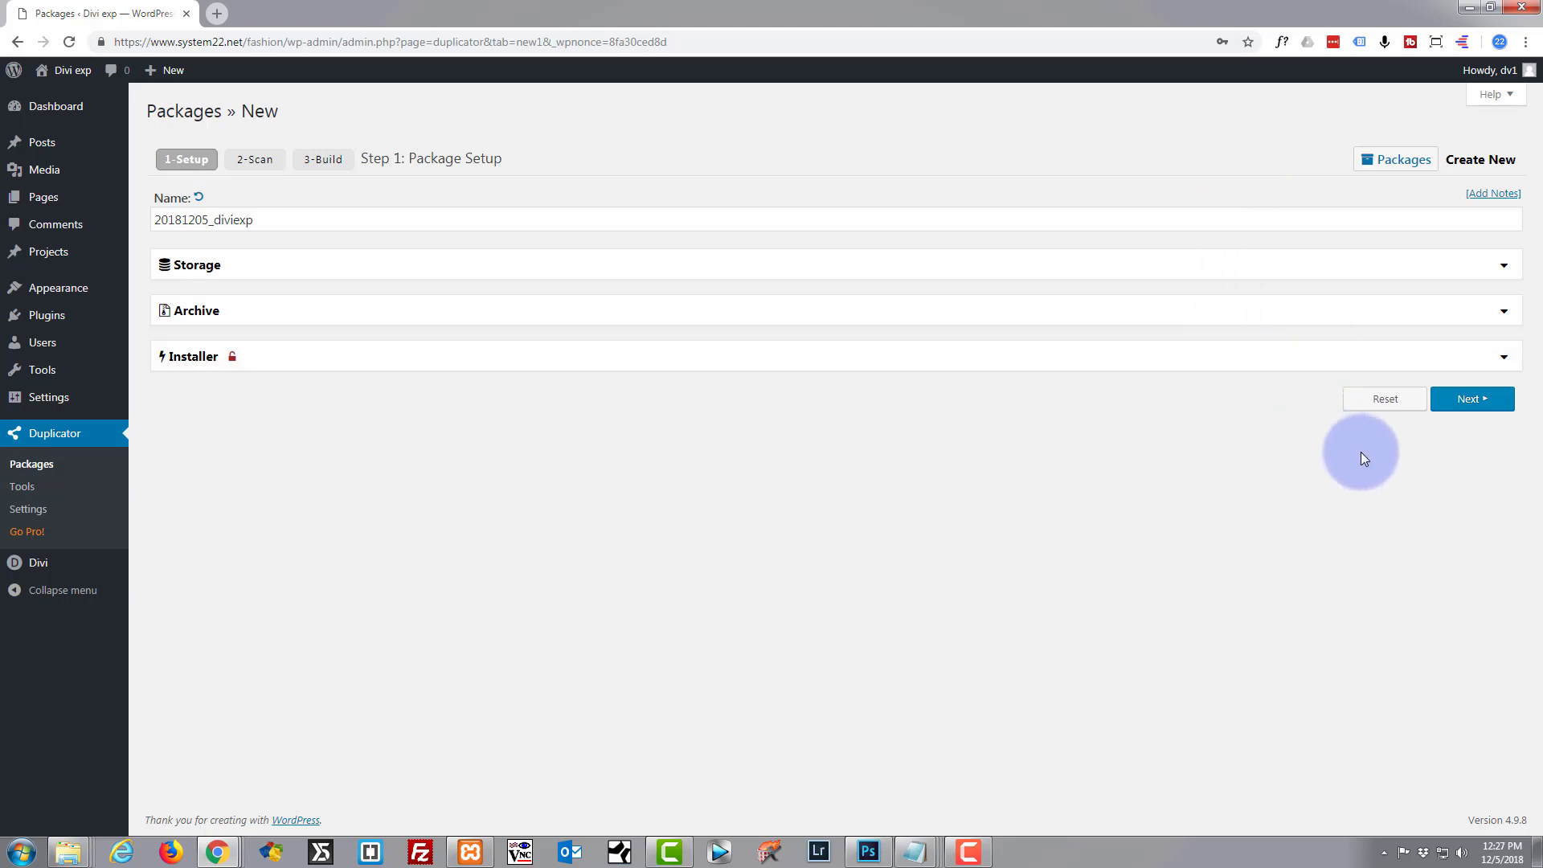
left_click(1465, 402)
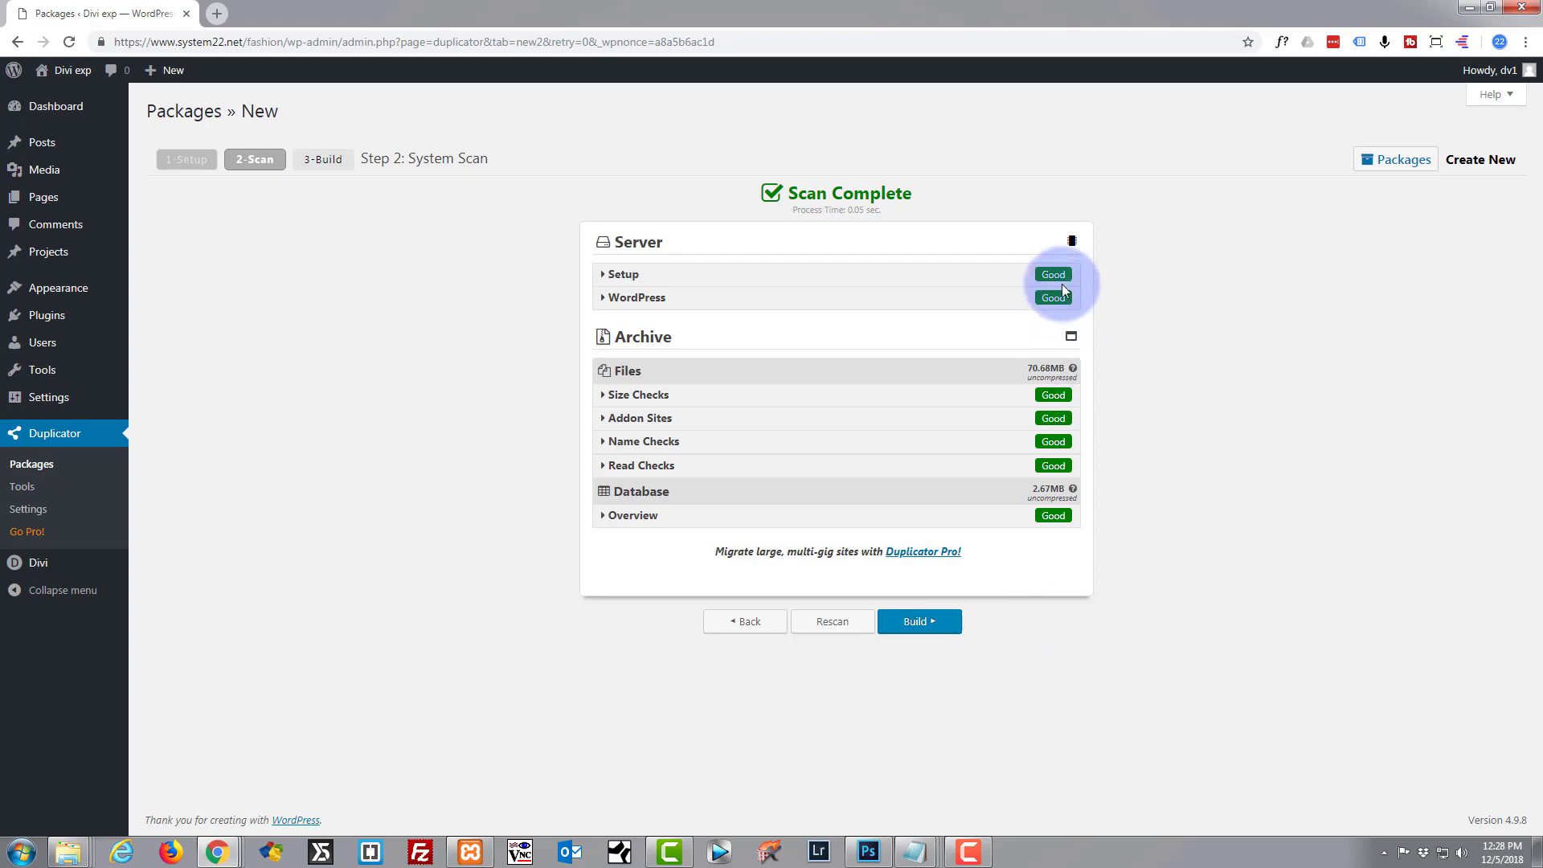
left_click(917, 627)
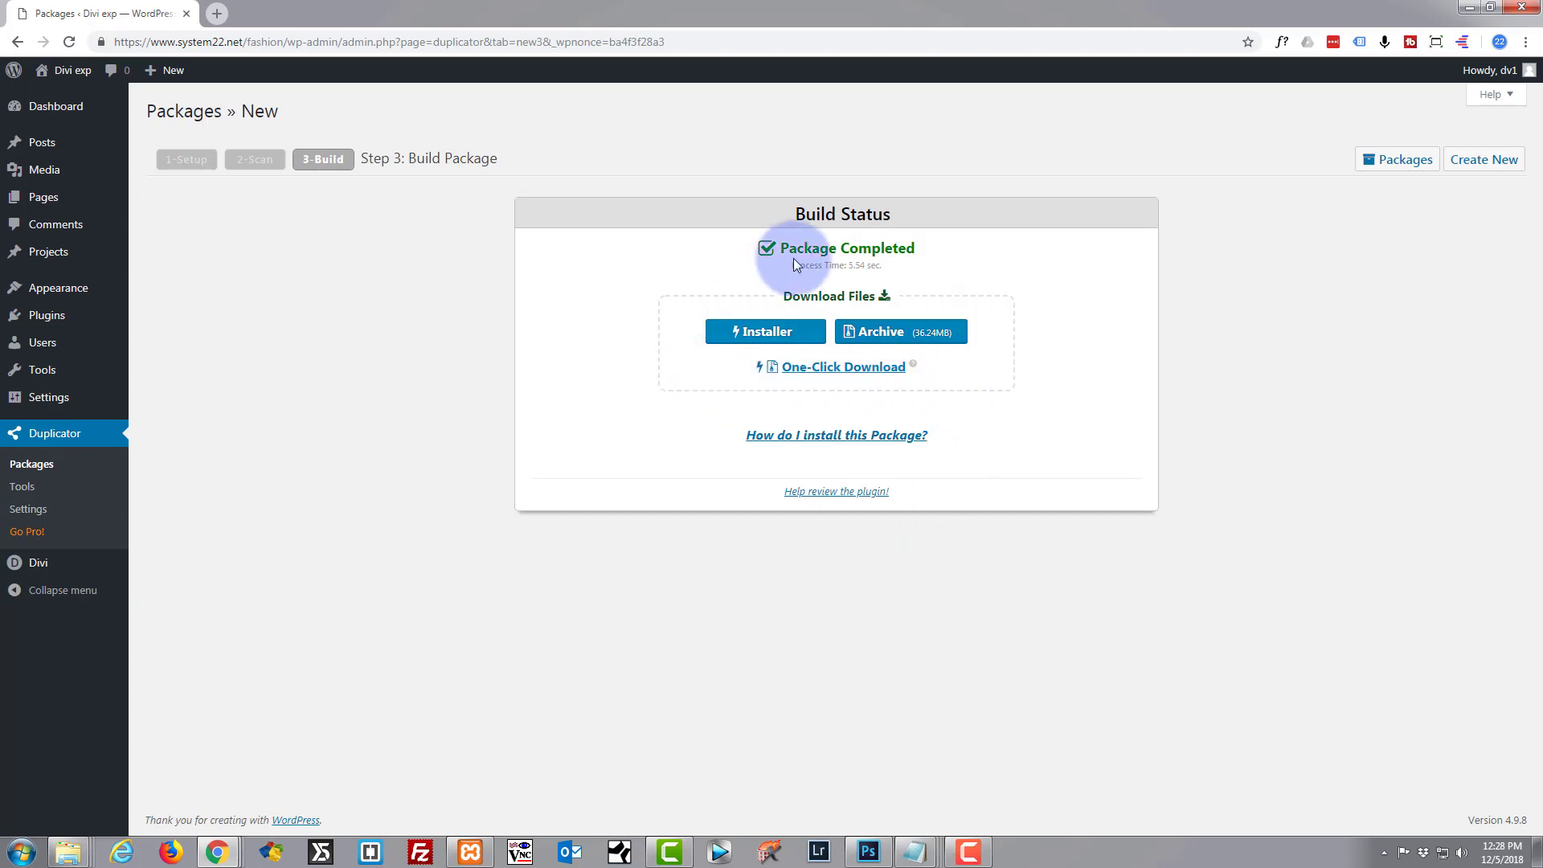
Download the package's installer.php and zip archive, then reposition the Local Disk (C:) window.
left_click(752, 335)
left_click(870, 335)
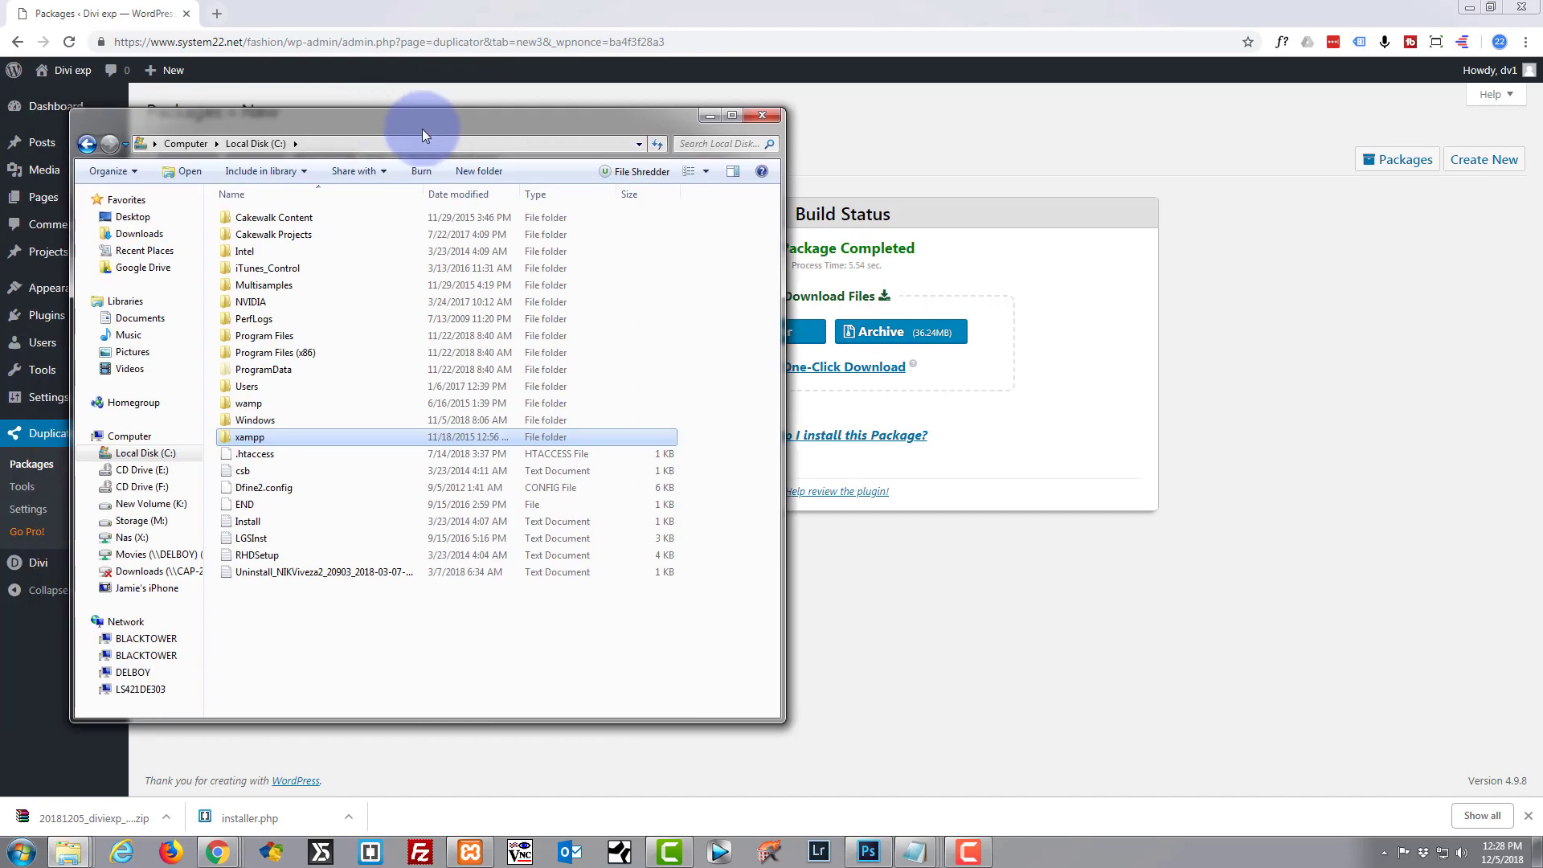
left_click_drag(410, 124, 604, 96)
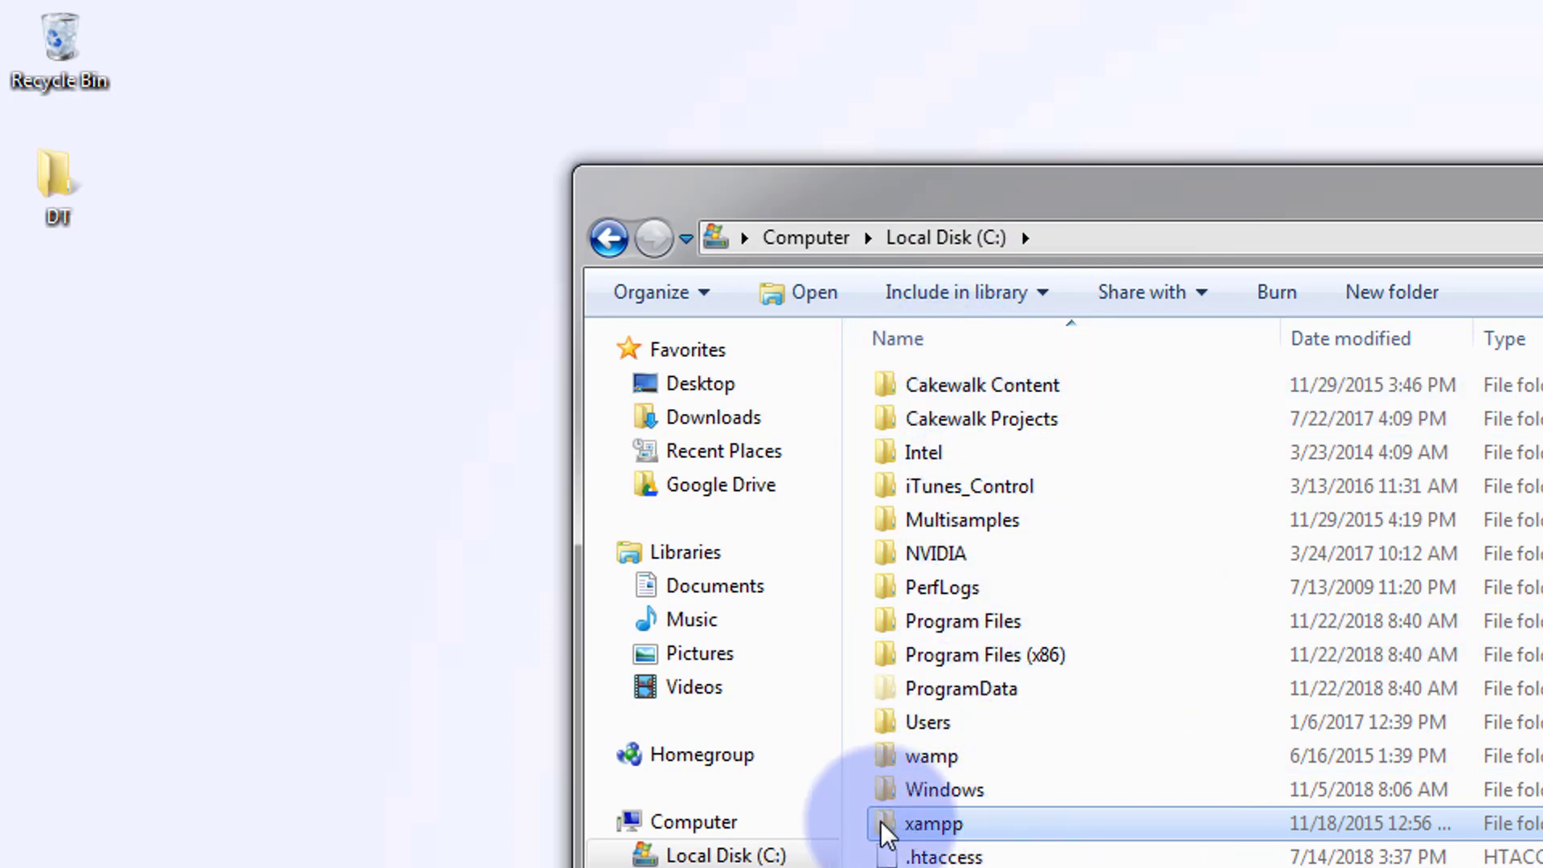
Create a folder named 'fashion' inside C:\xampp\htdocs.
double_click(885, 828)
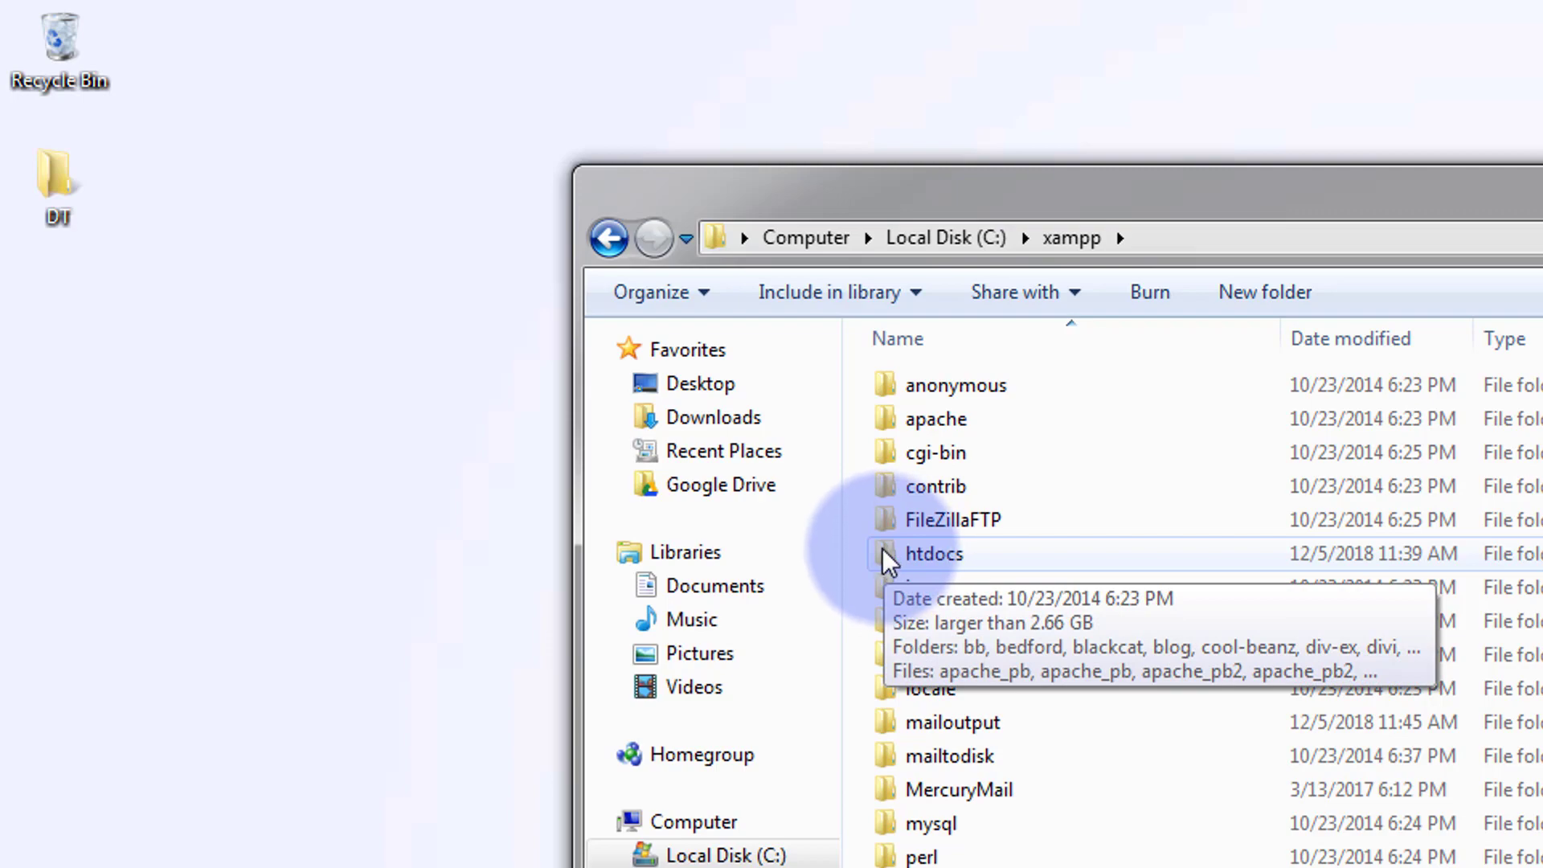
double_click(885, 553)
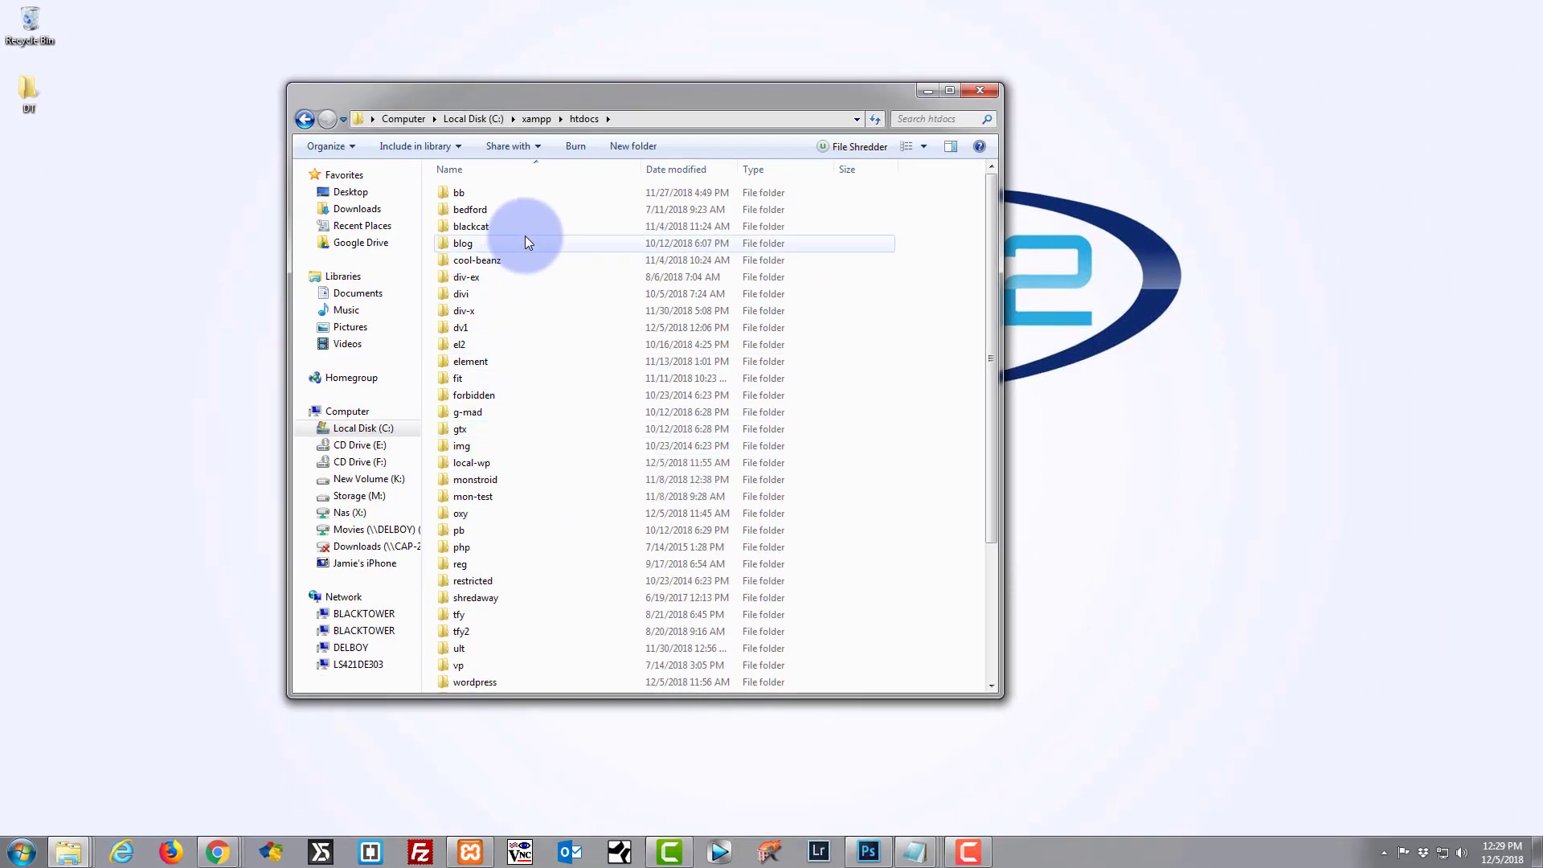
scroll(513, 532, "down", 2)
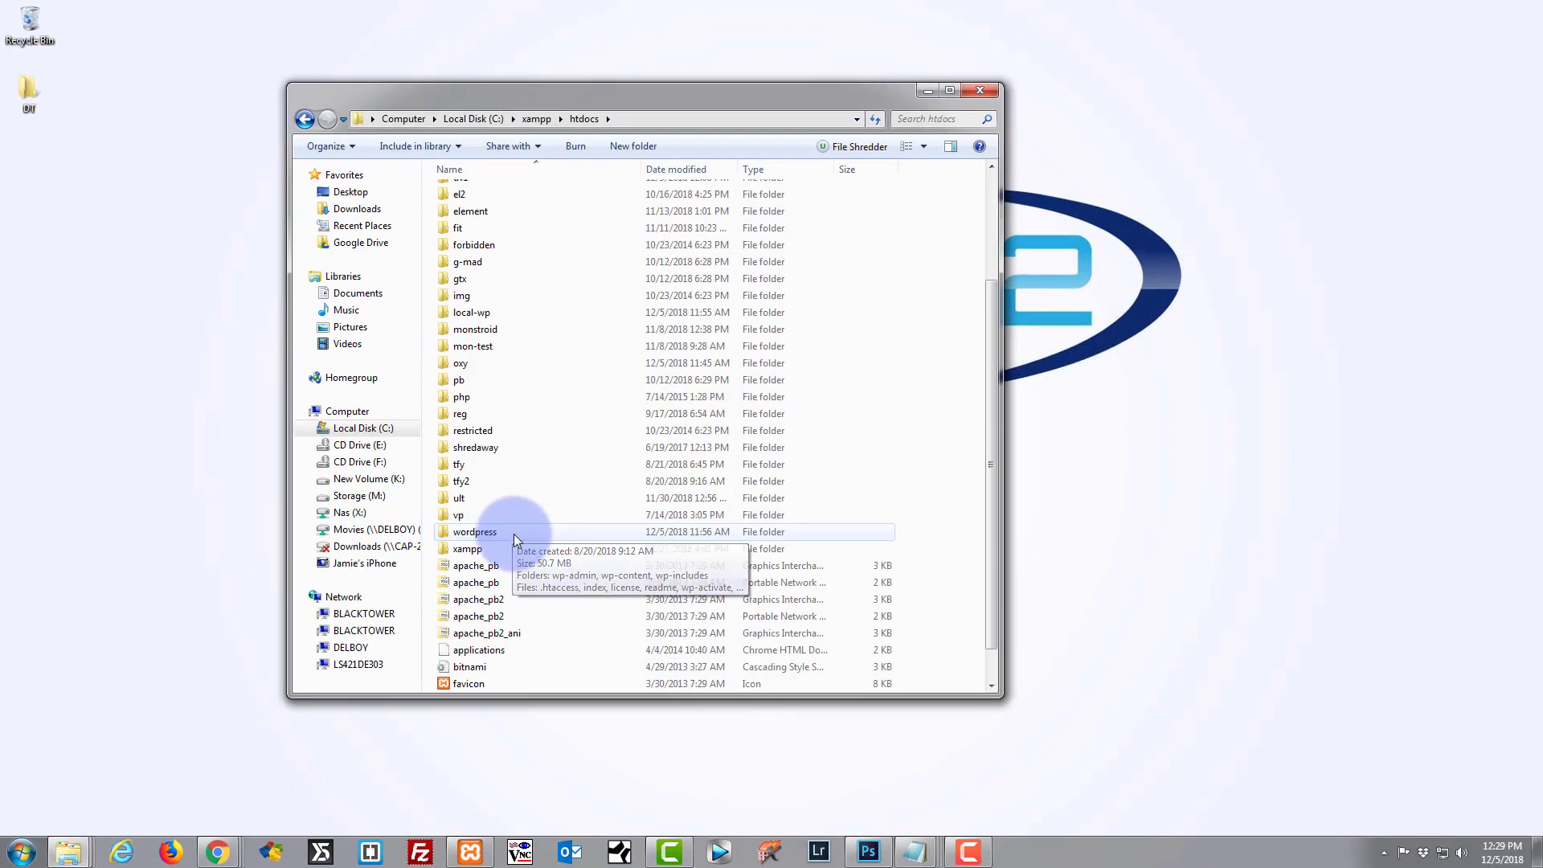
scroll(514, 533, "up", 2)
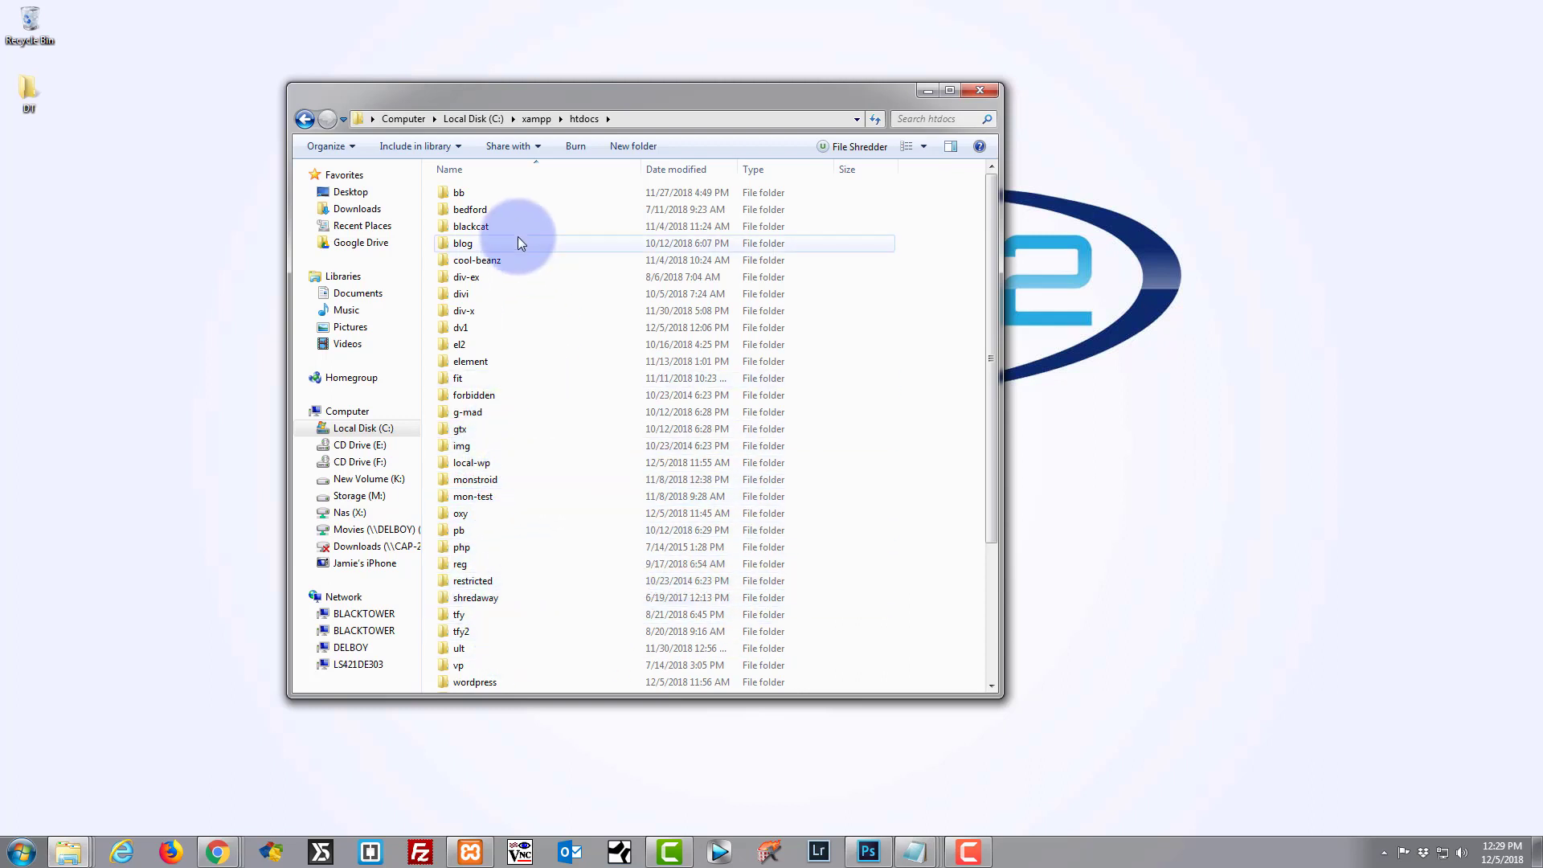
left_click(624, 148)
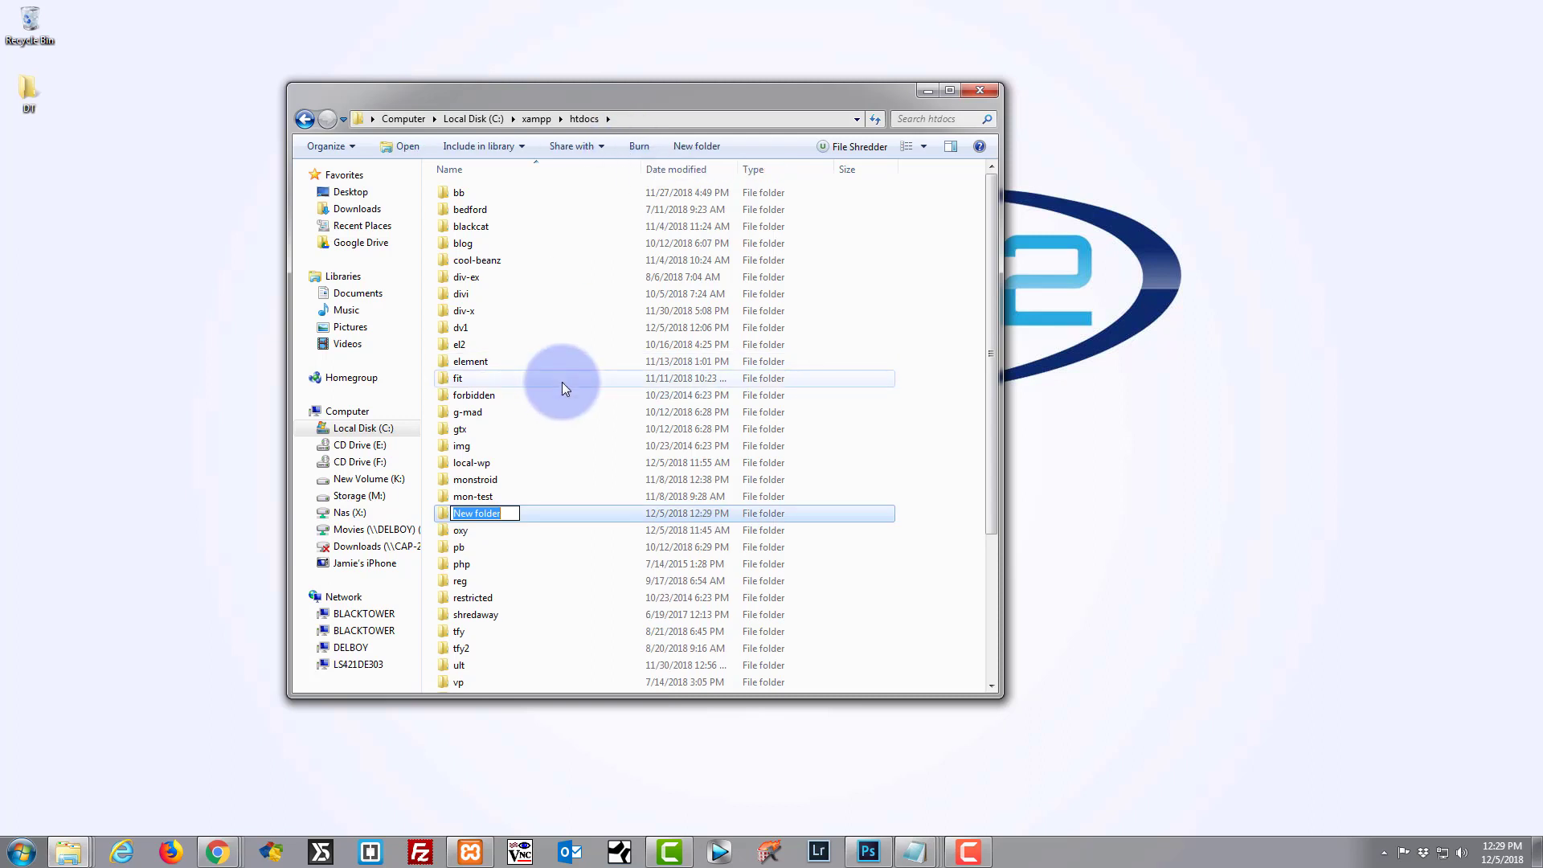
type("fashion")
key("Return")
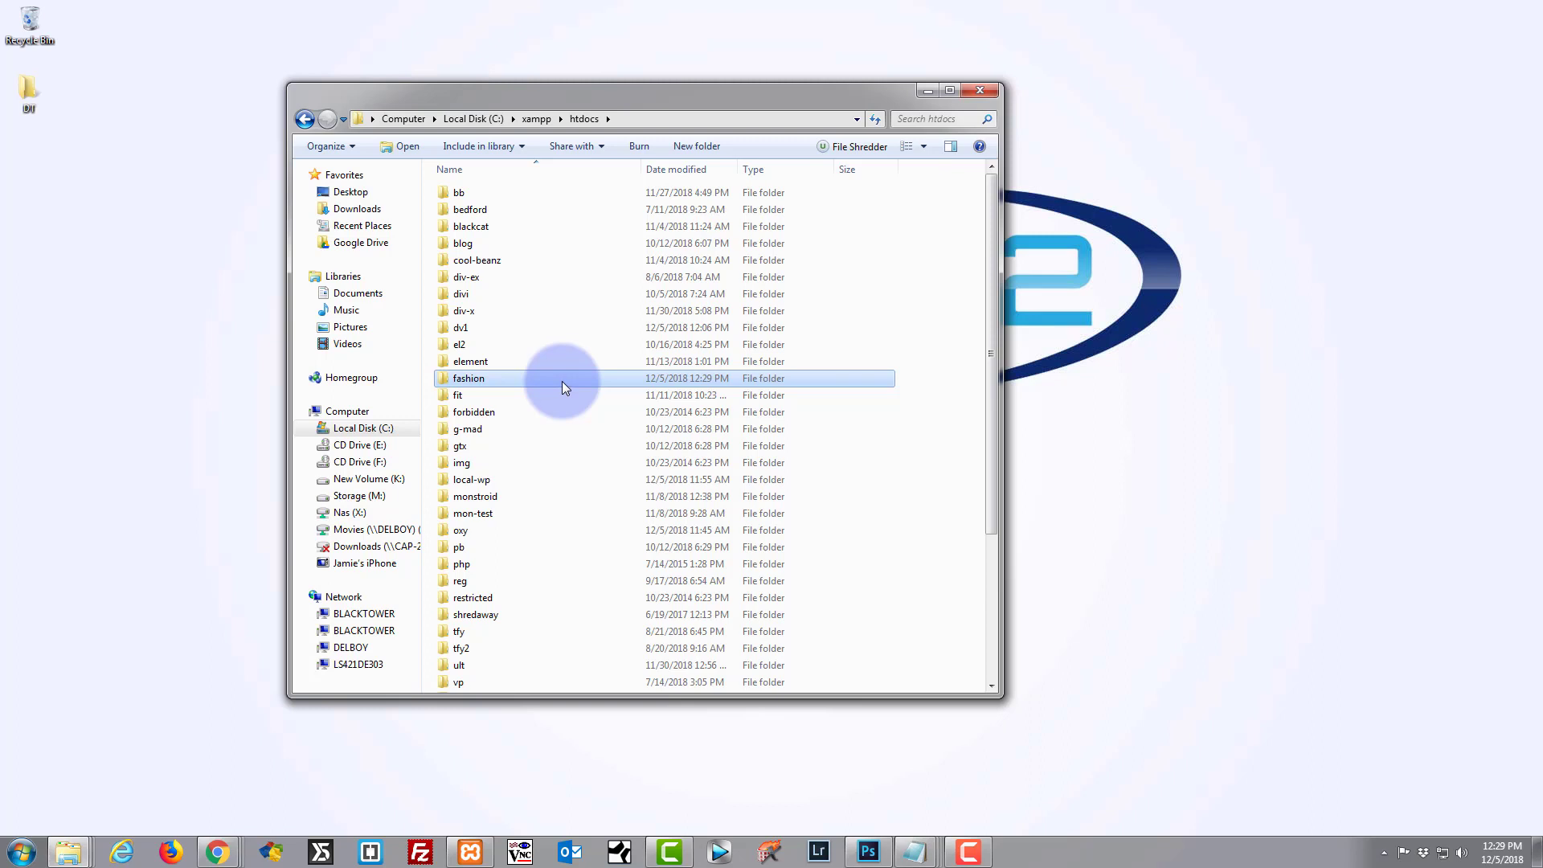
left_click(1, 797)
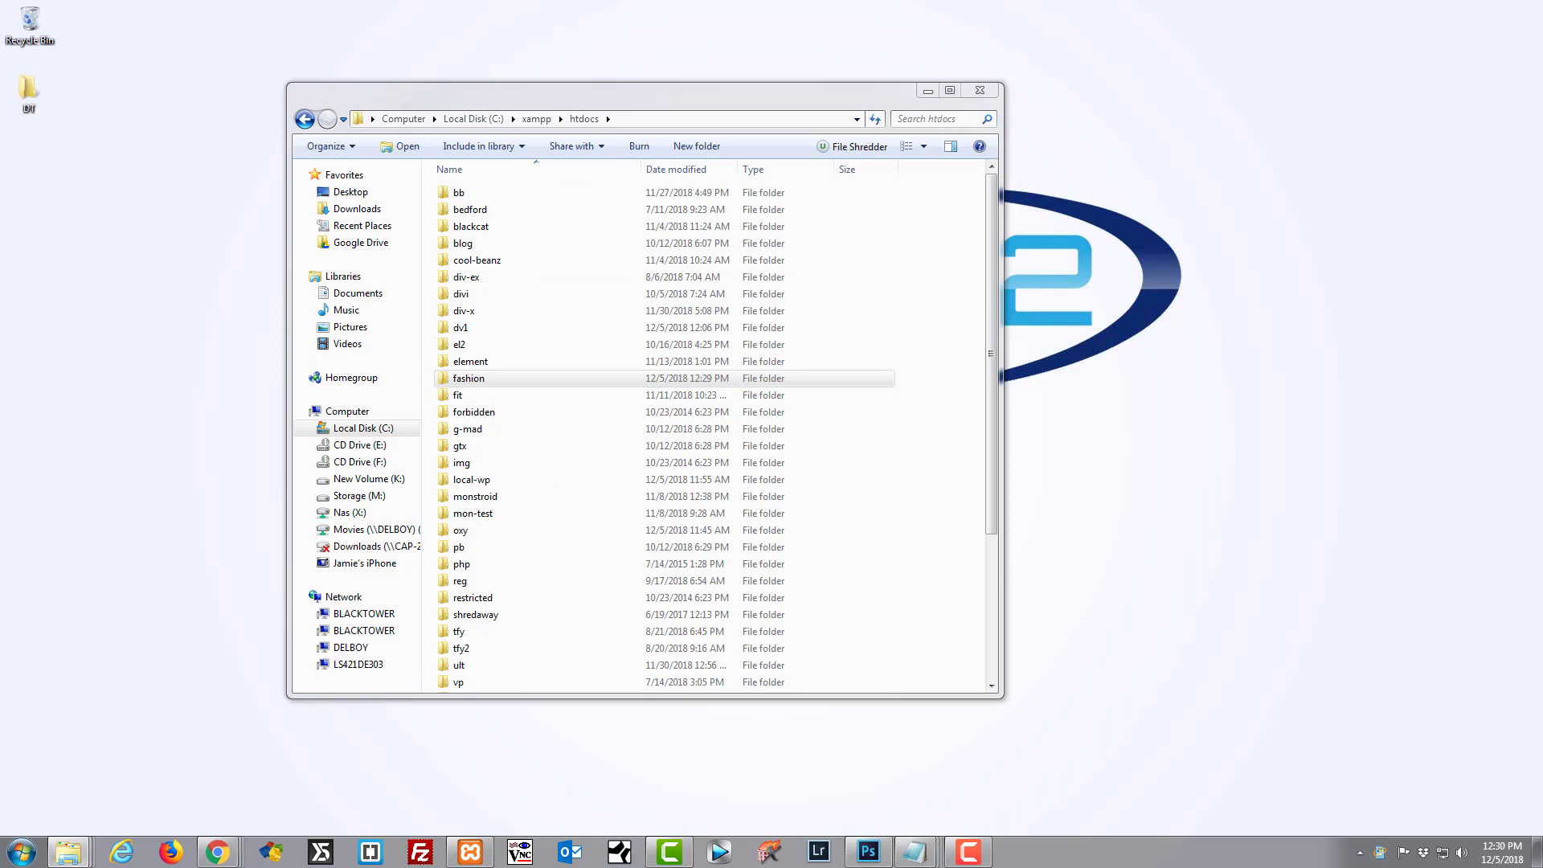
Move the Duplicator zip archive and installer.php into the fashion folder, then switch back to Chrome.
double_click(426, 378)
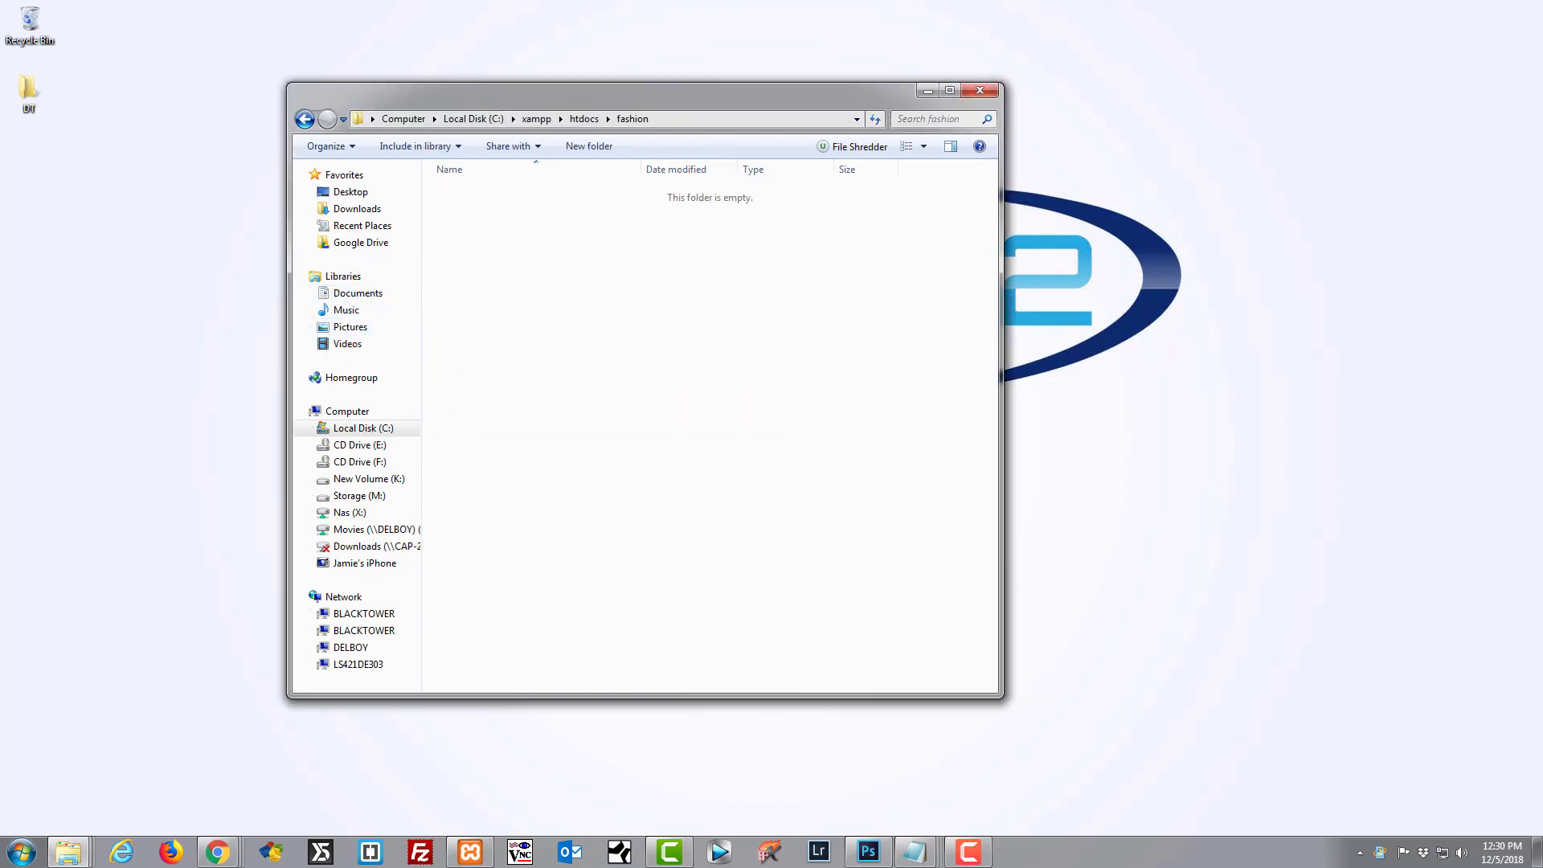
left_click_drag(17, 248, 634, 291)
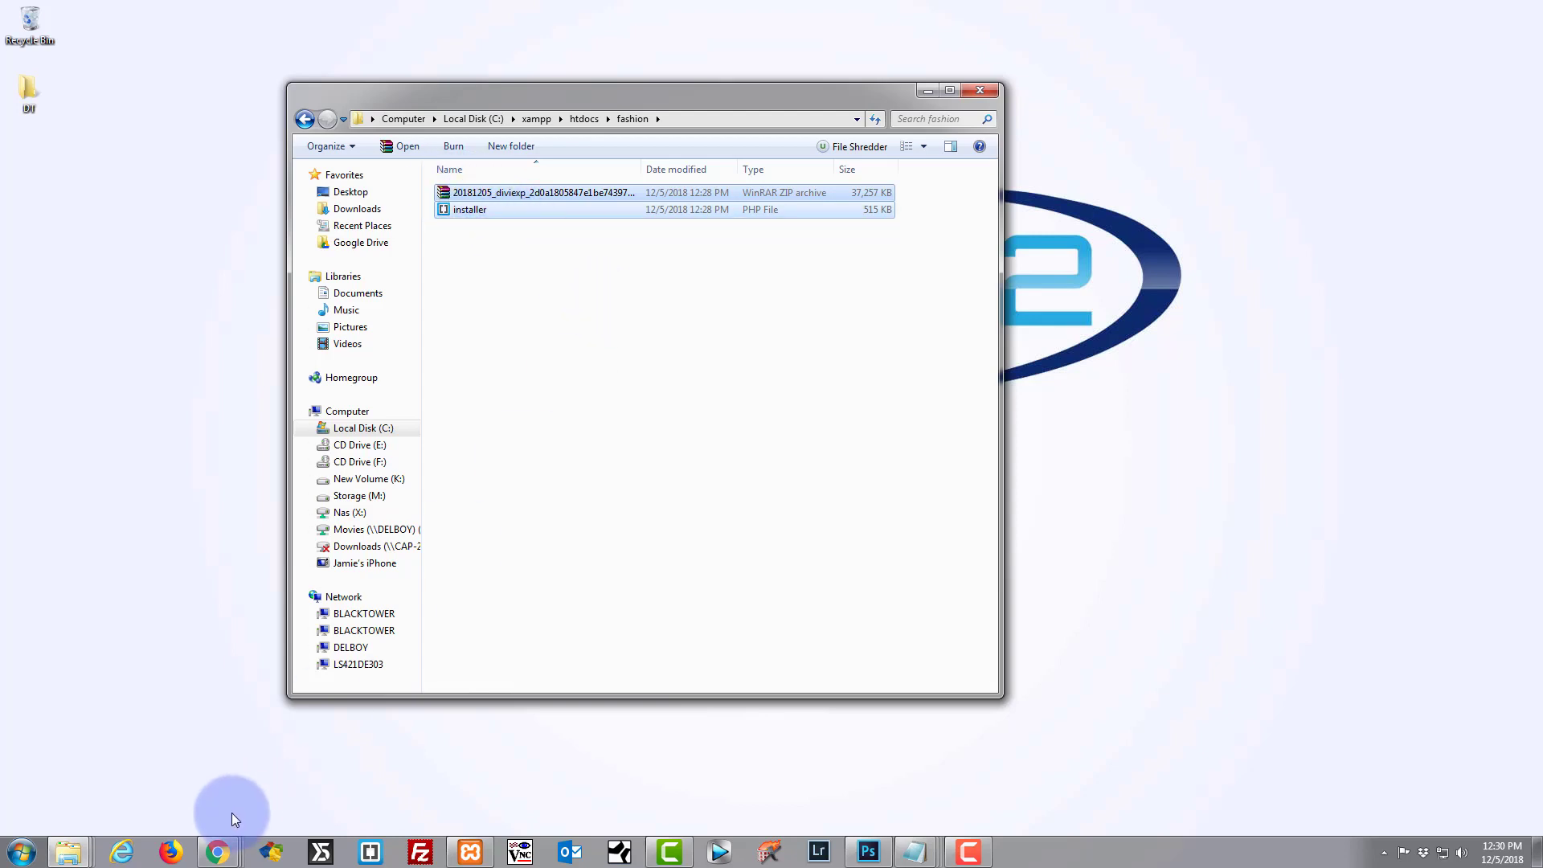
key("alt+Tab")
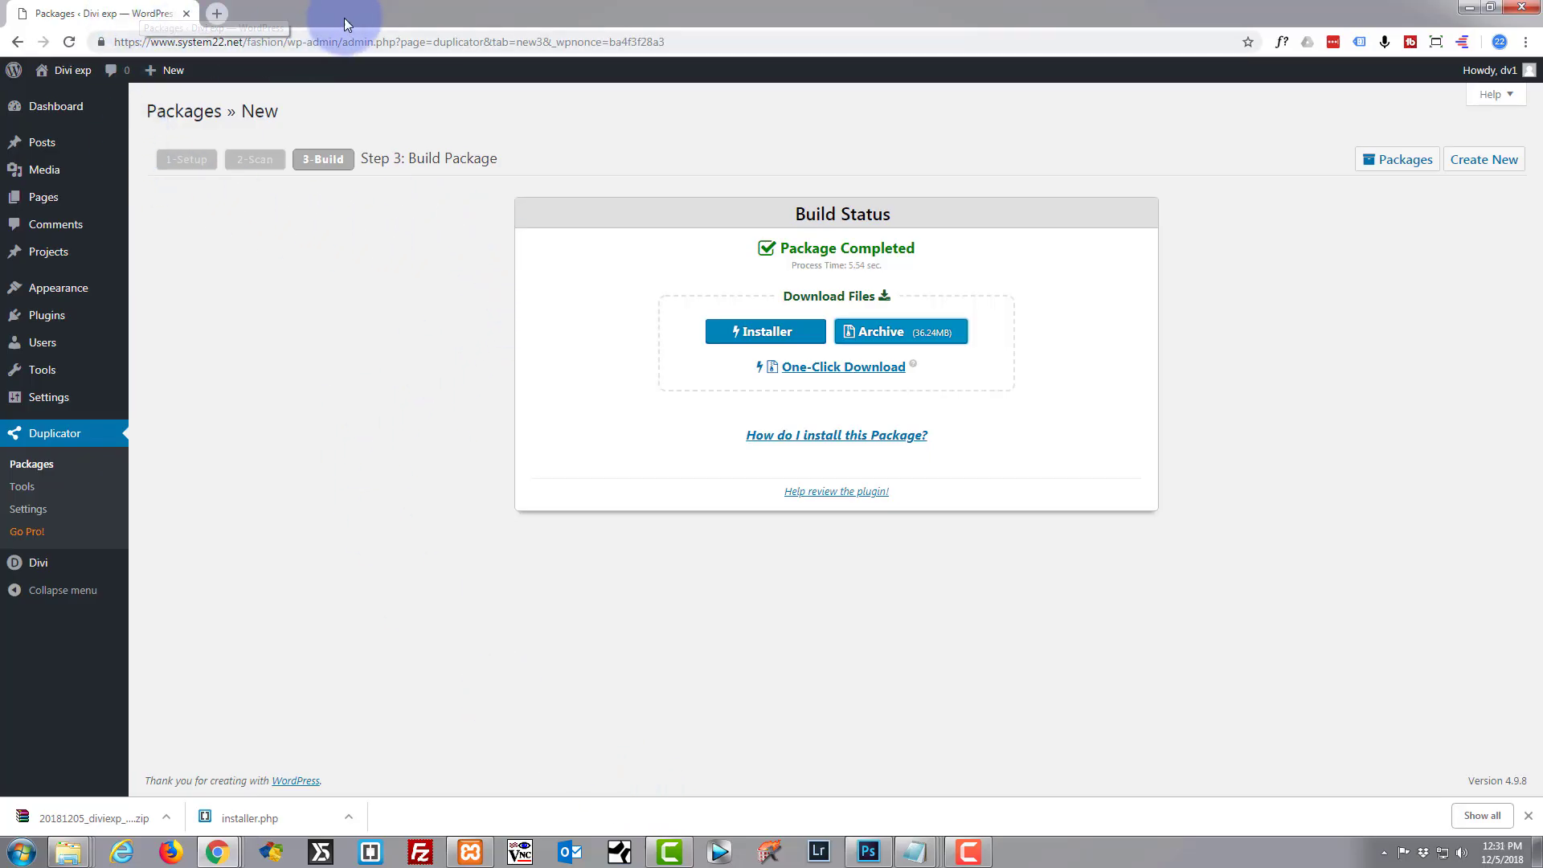
Open a new Chrome tab and confirm Apache and MySQL are running in the XAMPP Control Panel.
left_click(216, 13)
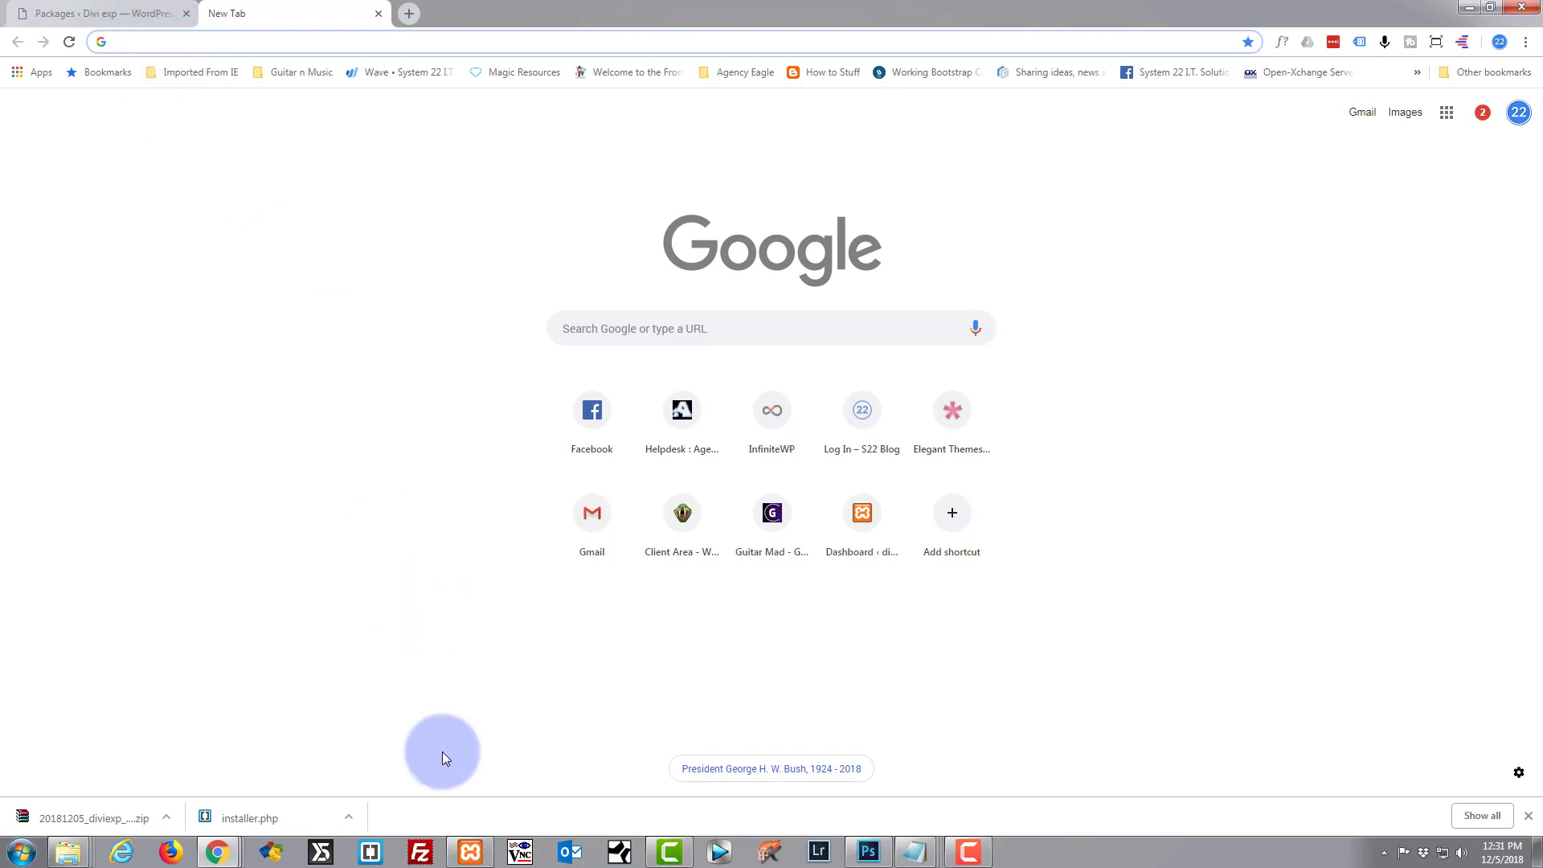
mouse_move(473, 854)
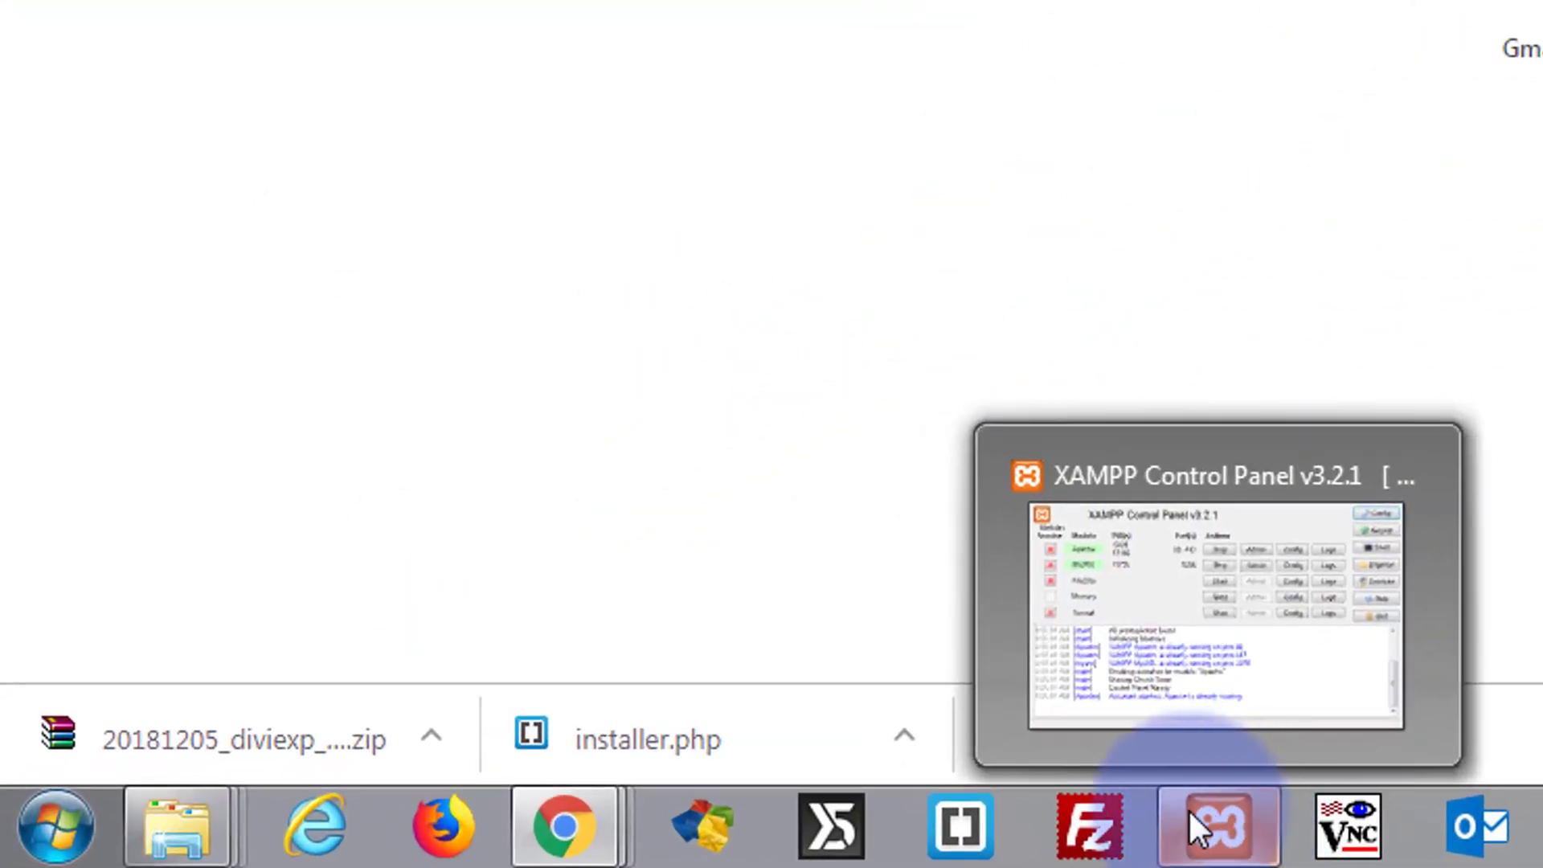
left_click(1220, 840)
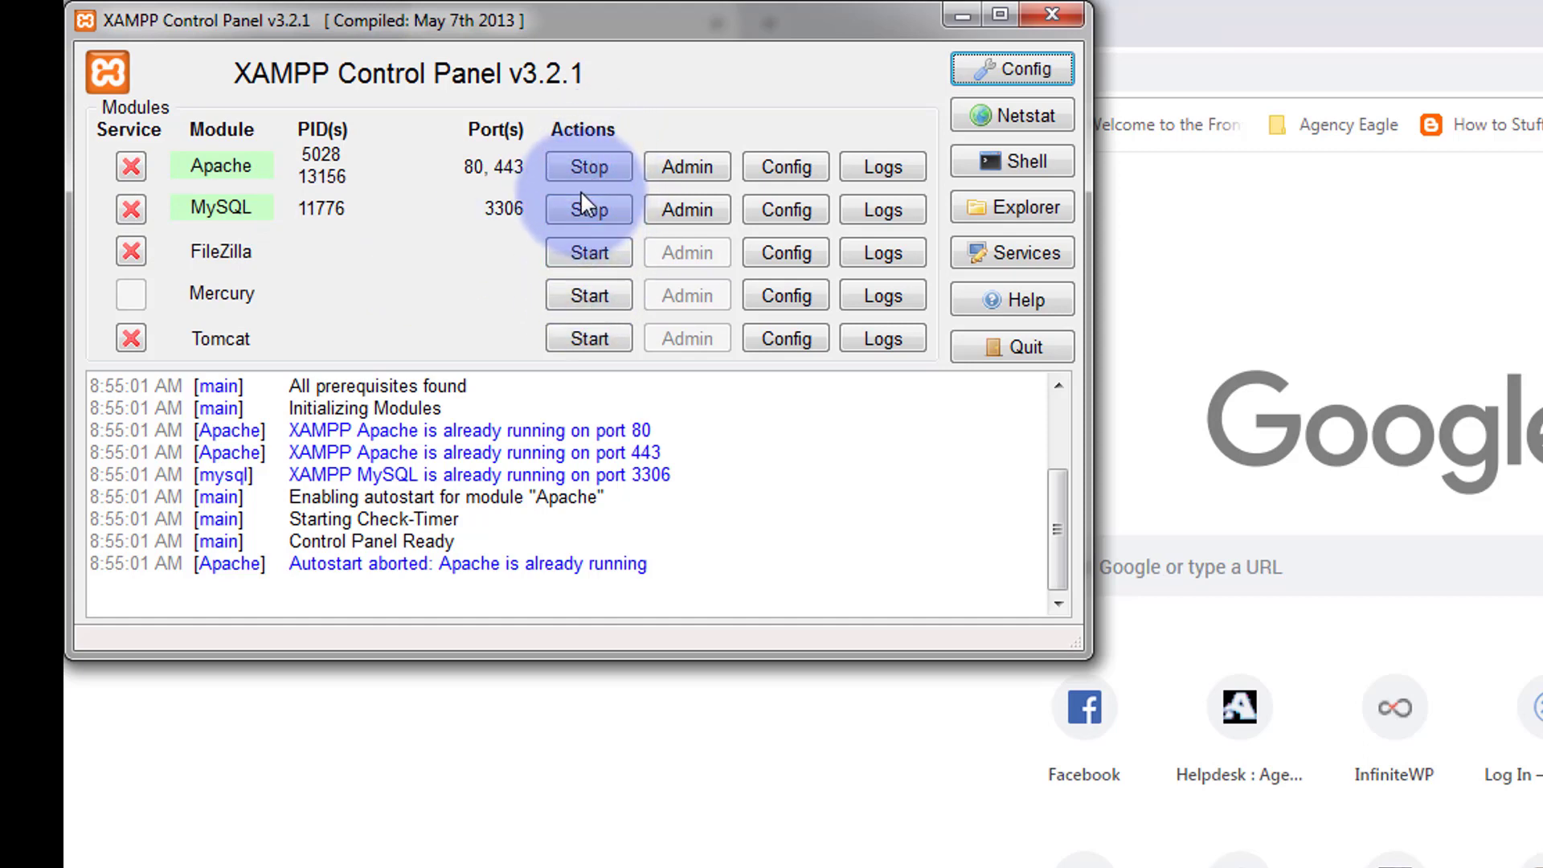
left_click(959, 16)
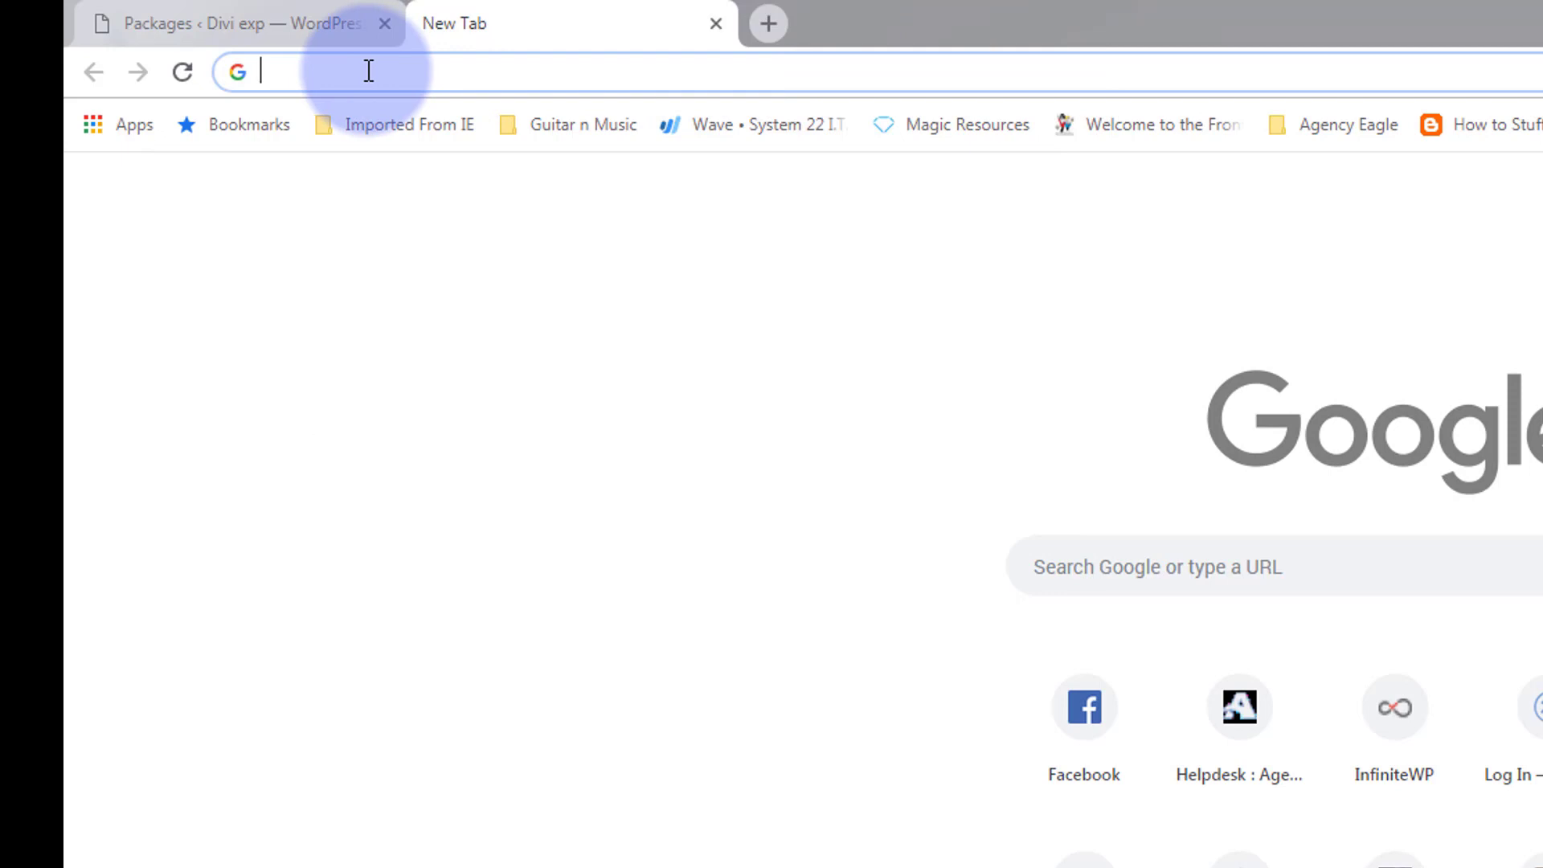
Load localhost in the new tab to reach the XAMPP 1.8.3 Welcome page.
type("lo")
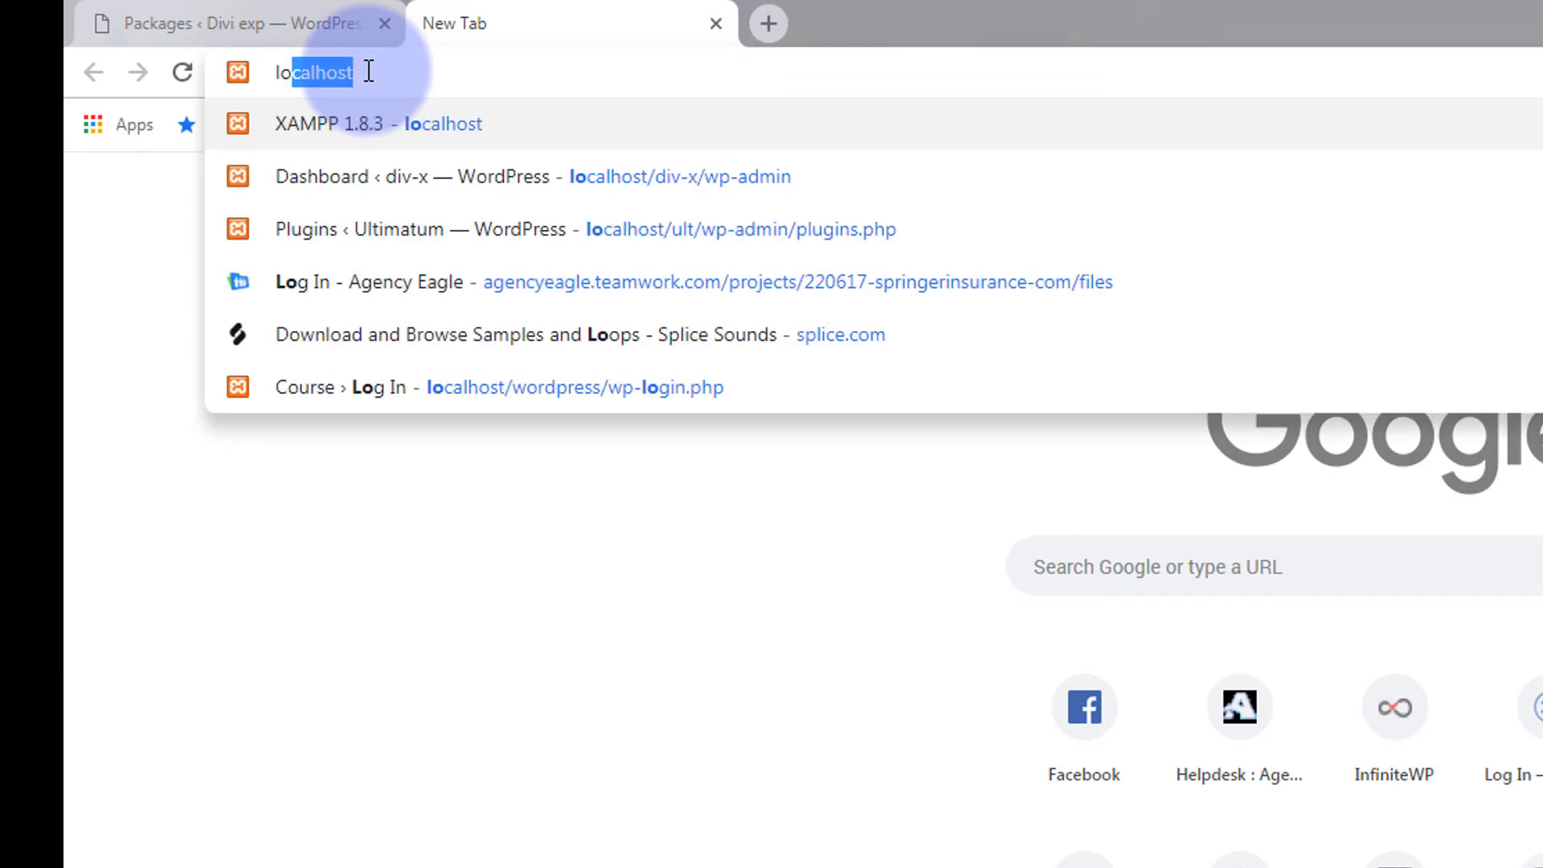
type("calhost")
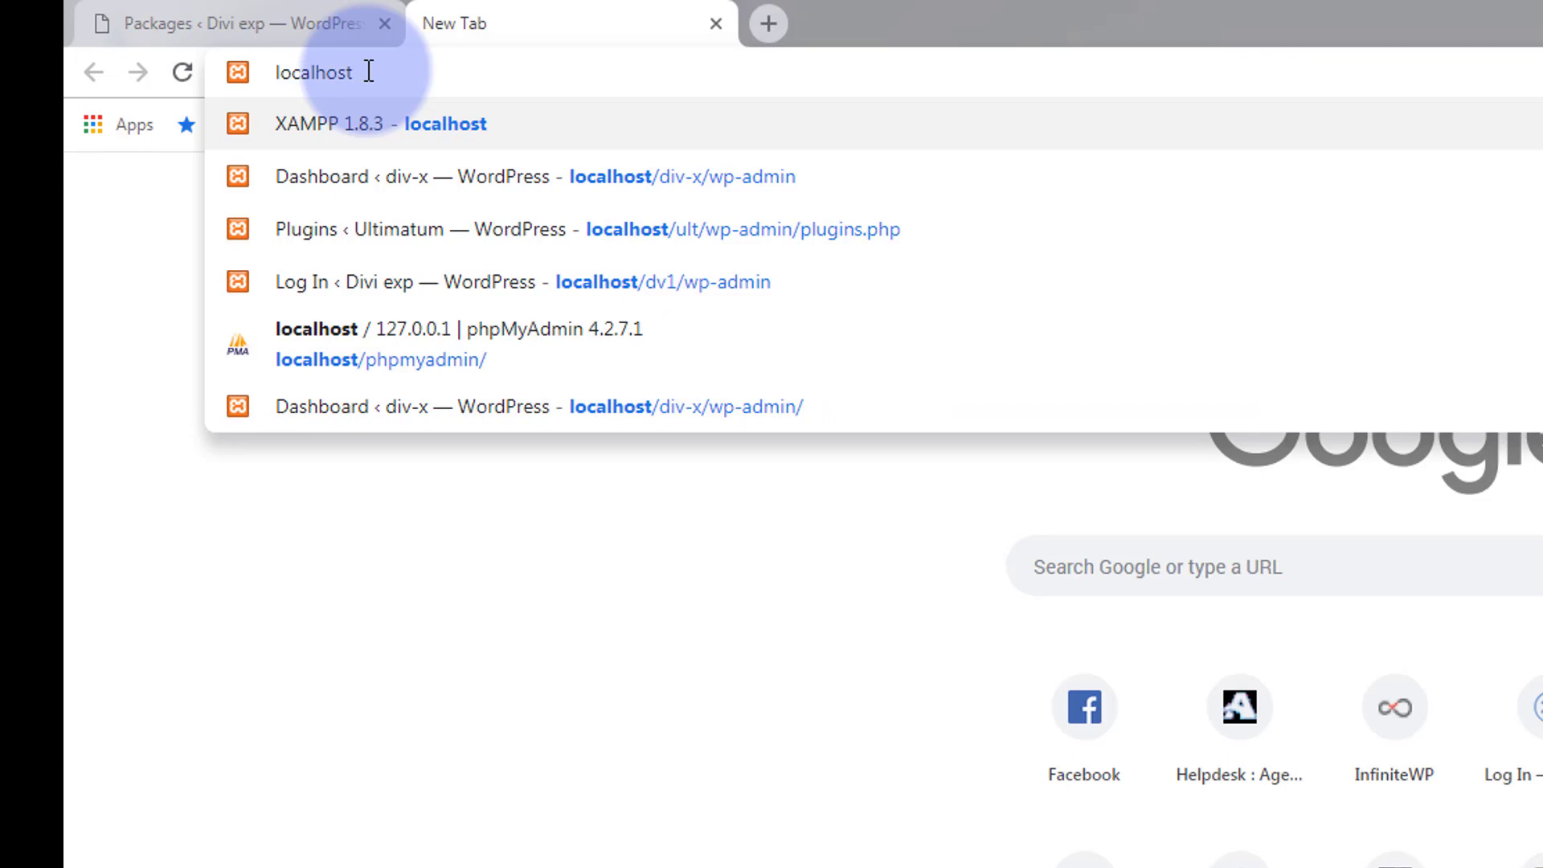
left_click(350, 127)
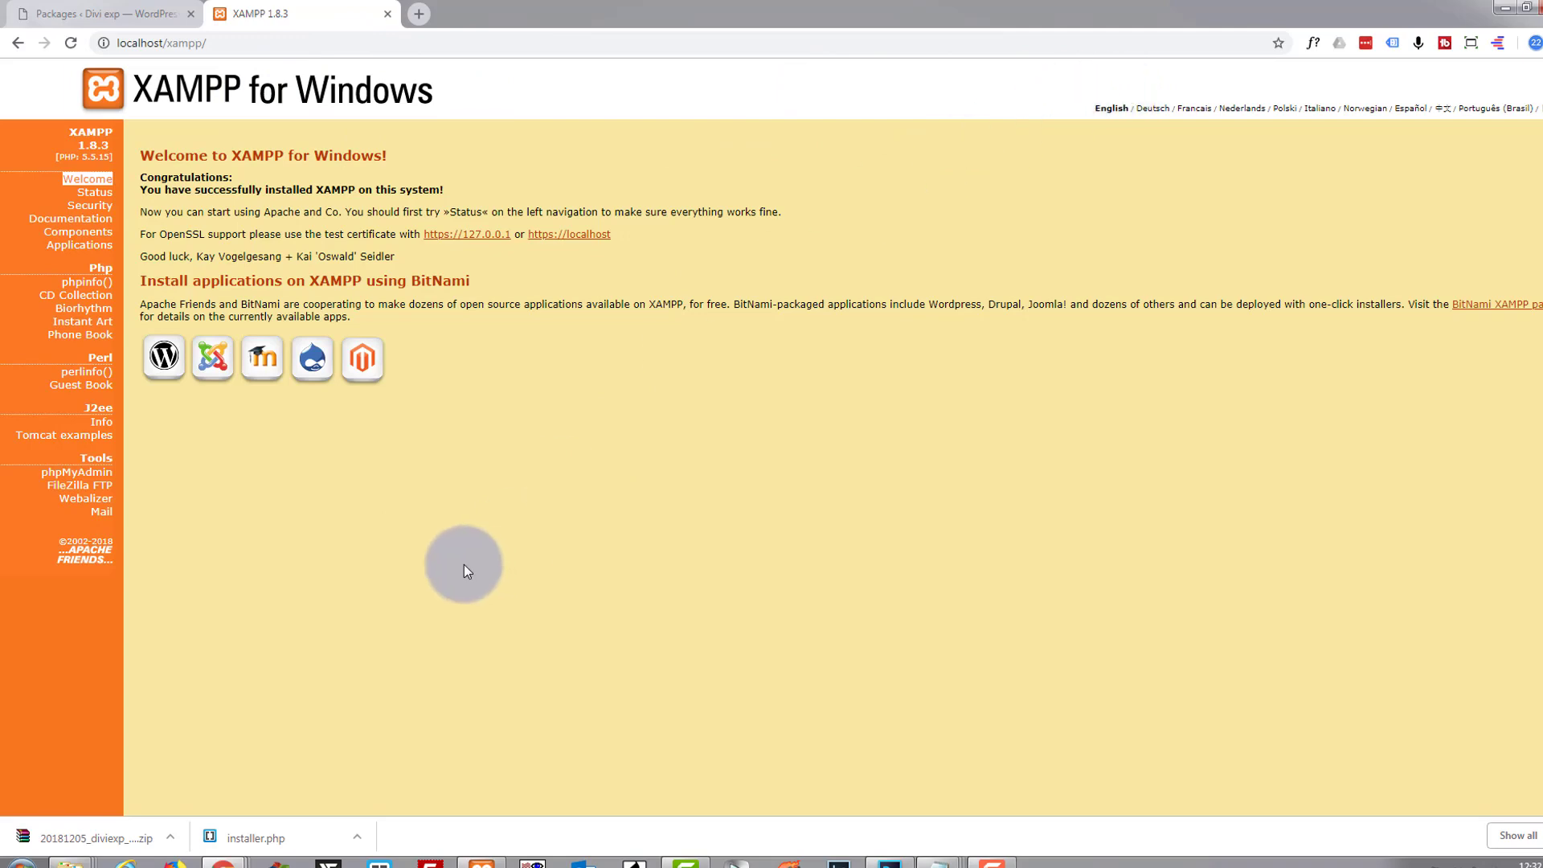
left_click(78, 474)
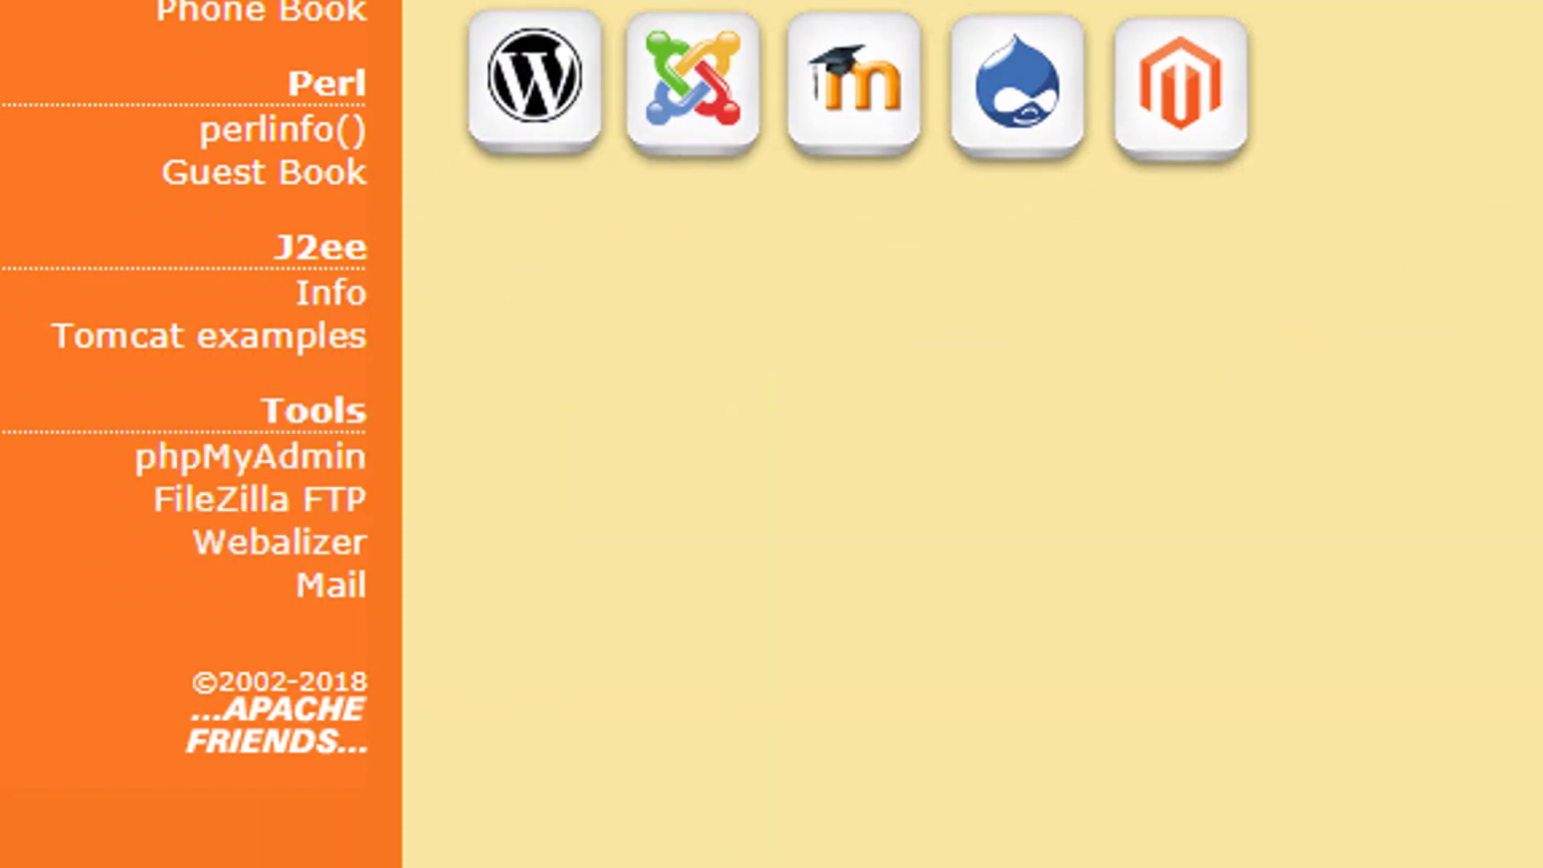
left_click(265, 573)
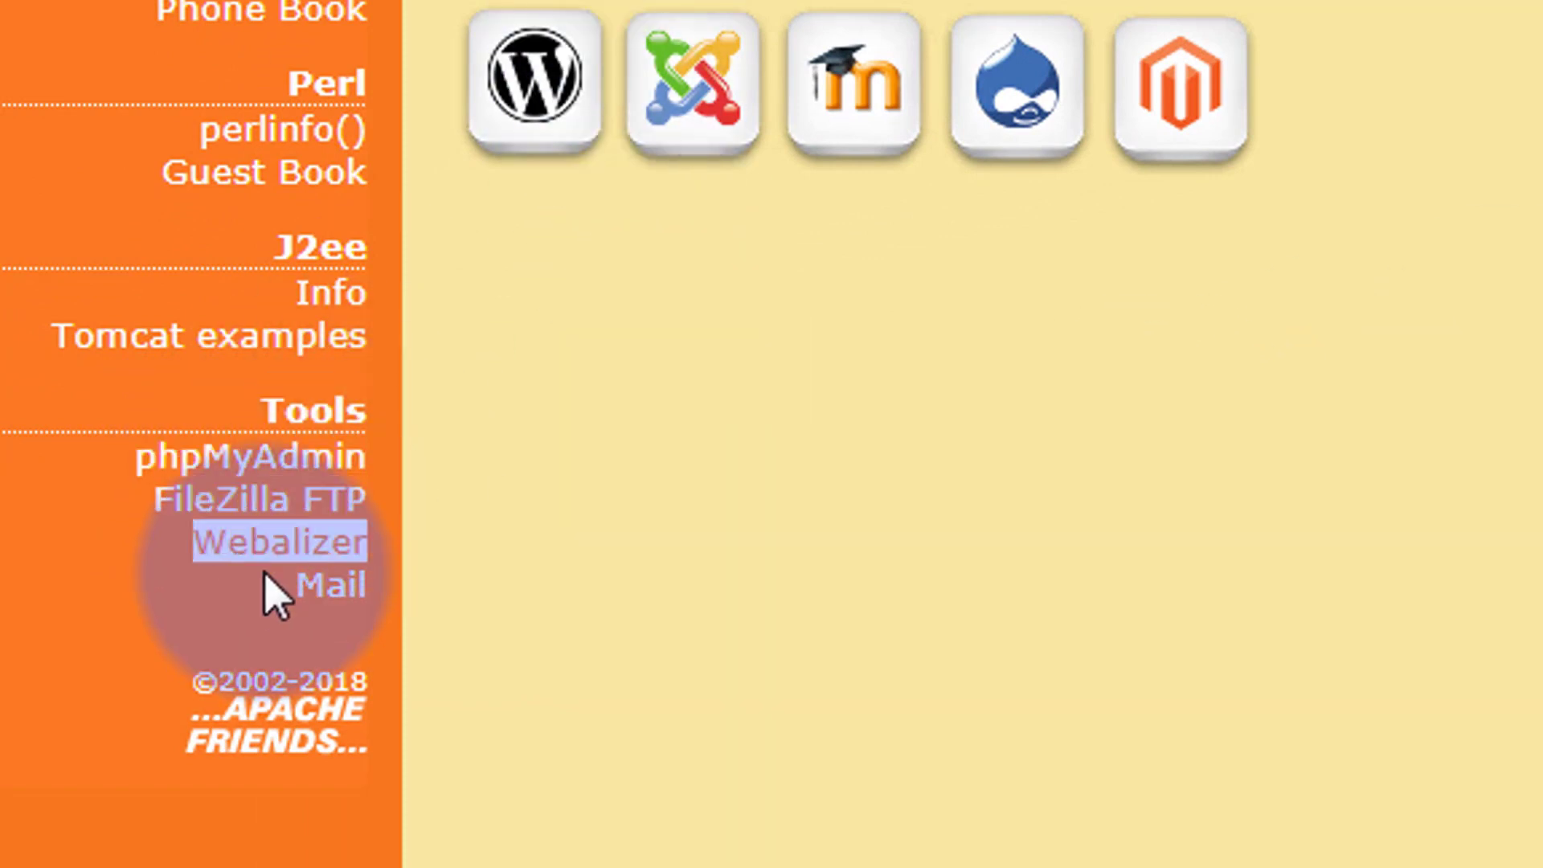
Launch phpMyAdmin from the XAMPP tools and scroll through the Users tab's MySQL accounts.
left_click(153, 462)
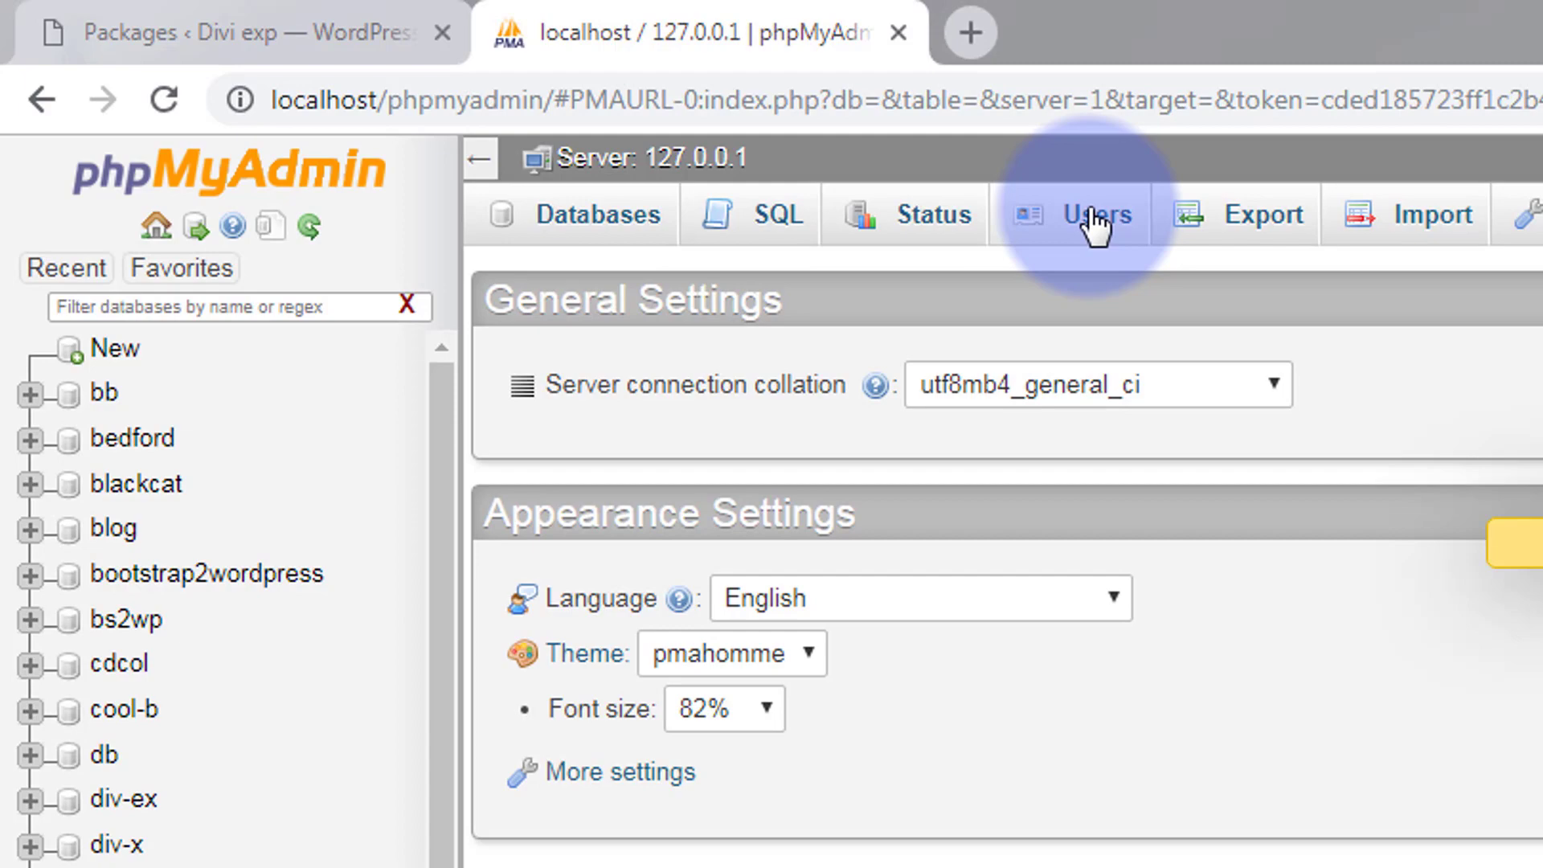
left_click(1094, 217)
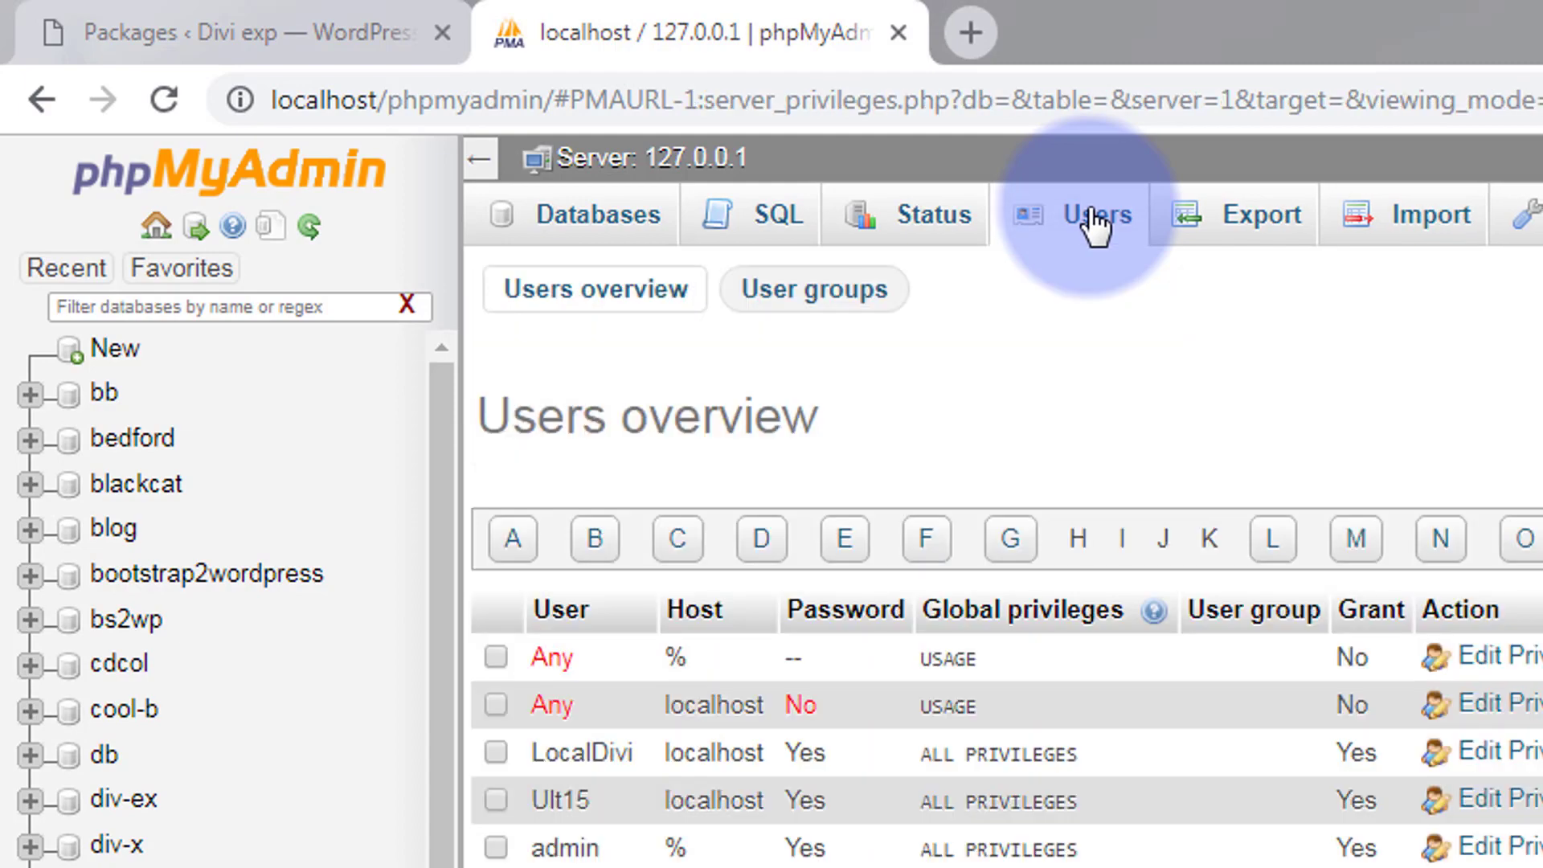
scroll(1017, 482, "down", 4)
scroll(1017, 475, "down", 10)
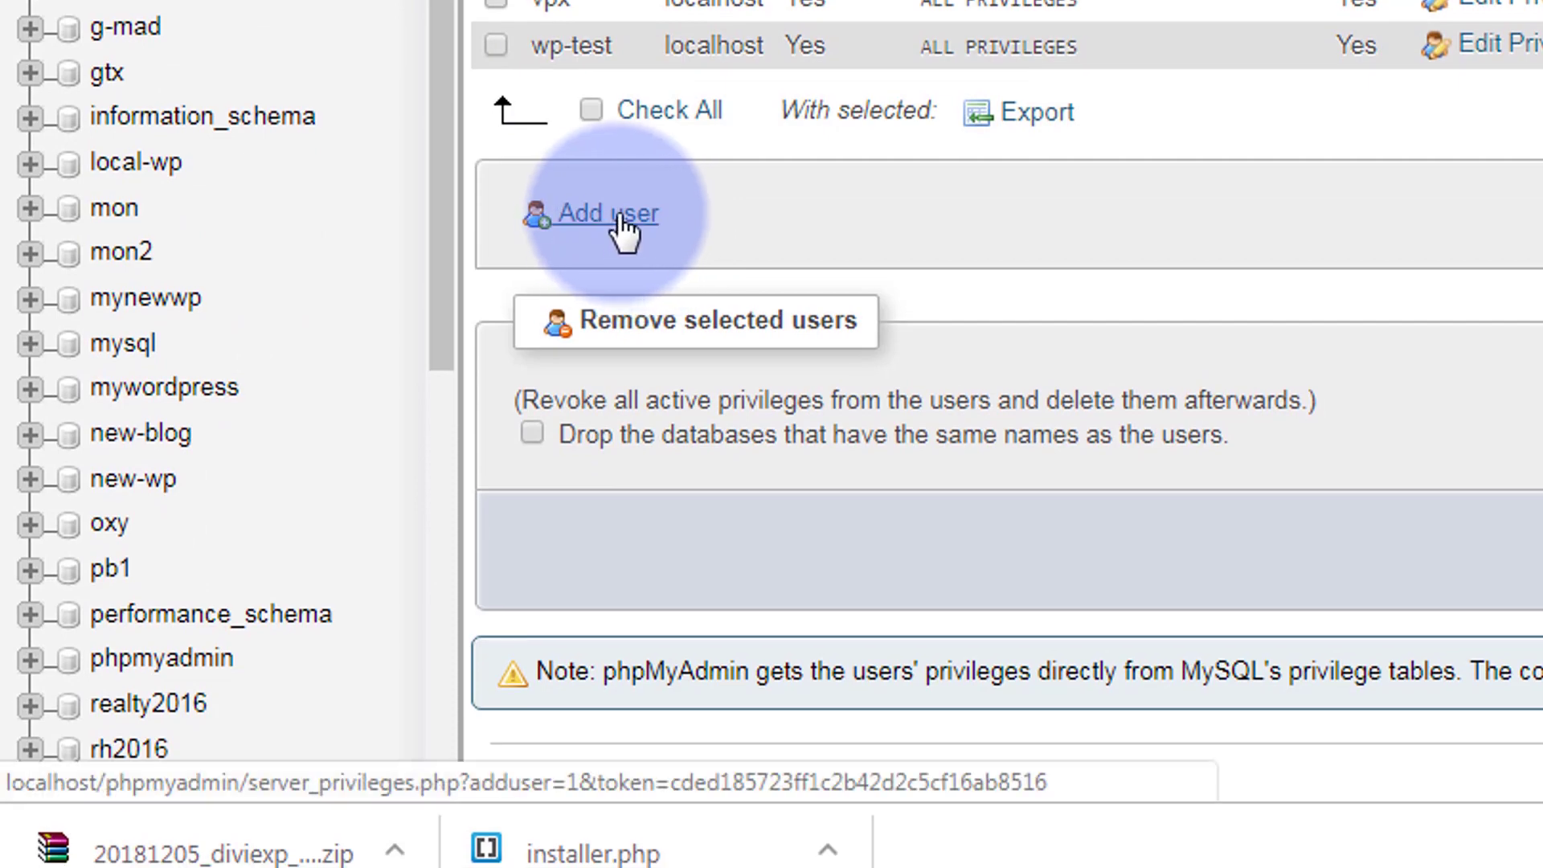
Start adding a new MySQL user named 'fashion' with host set to localhost.
left_click(618, 228)
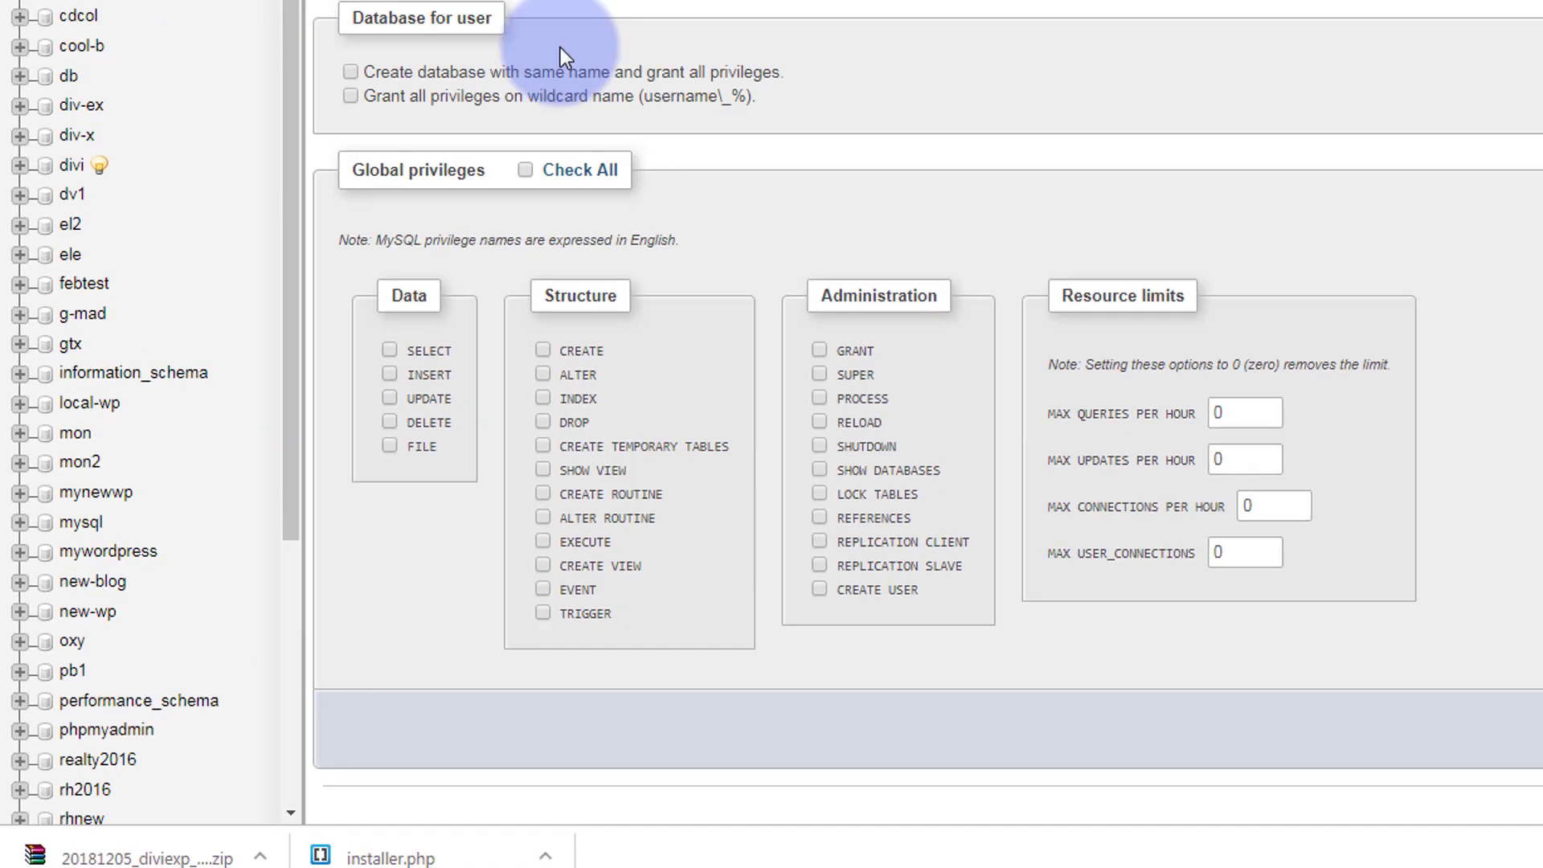
scroll(405, 236, "up", 2)
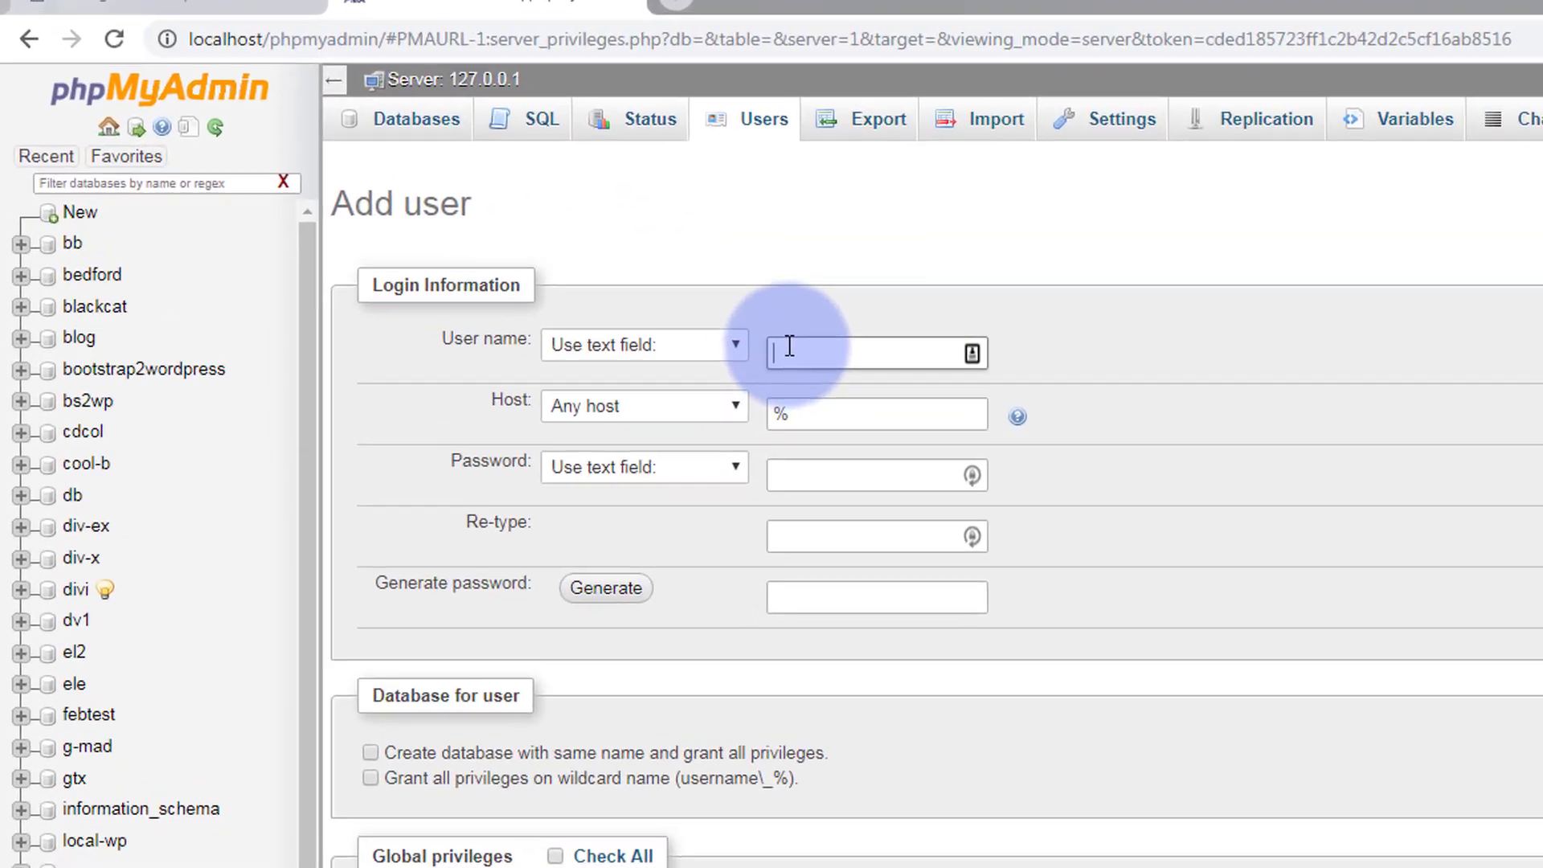
left_click(513, 225)
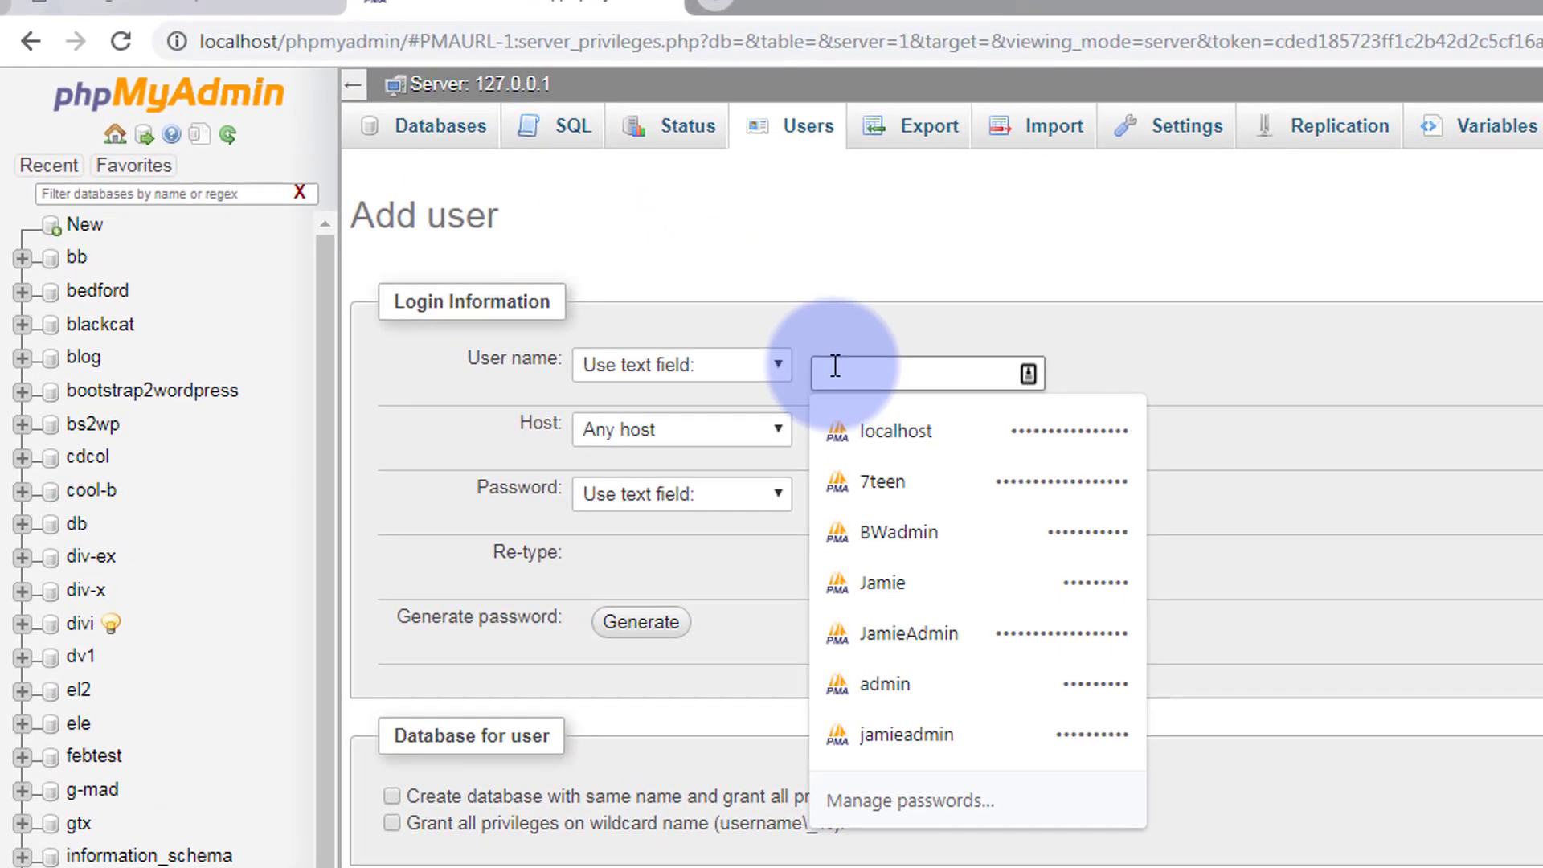
type("fashion")
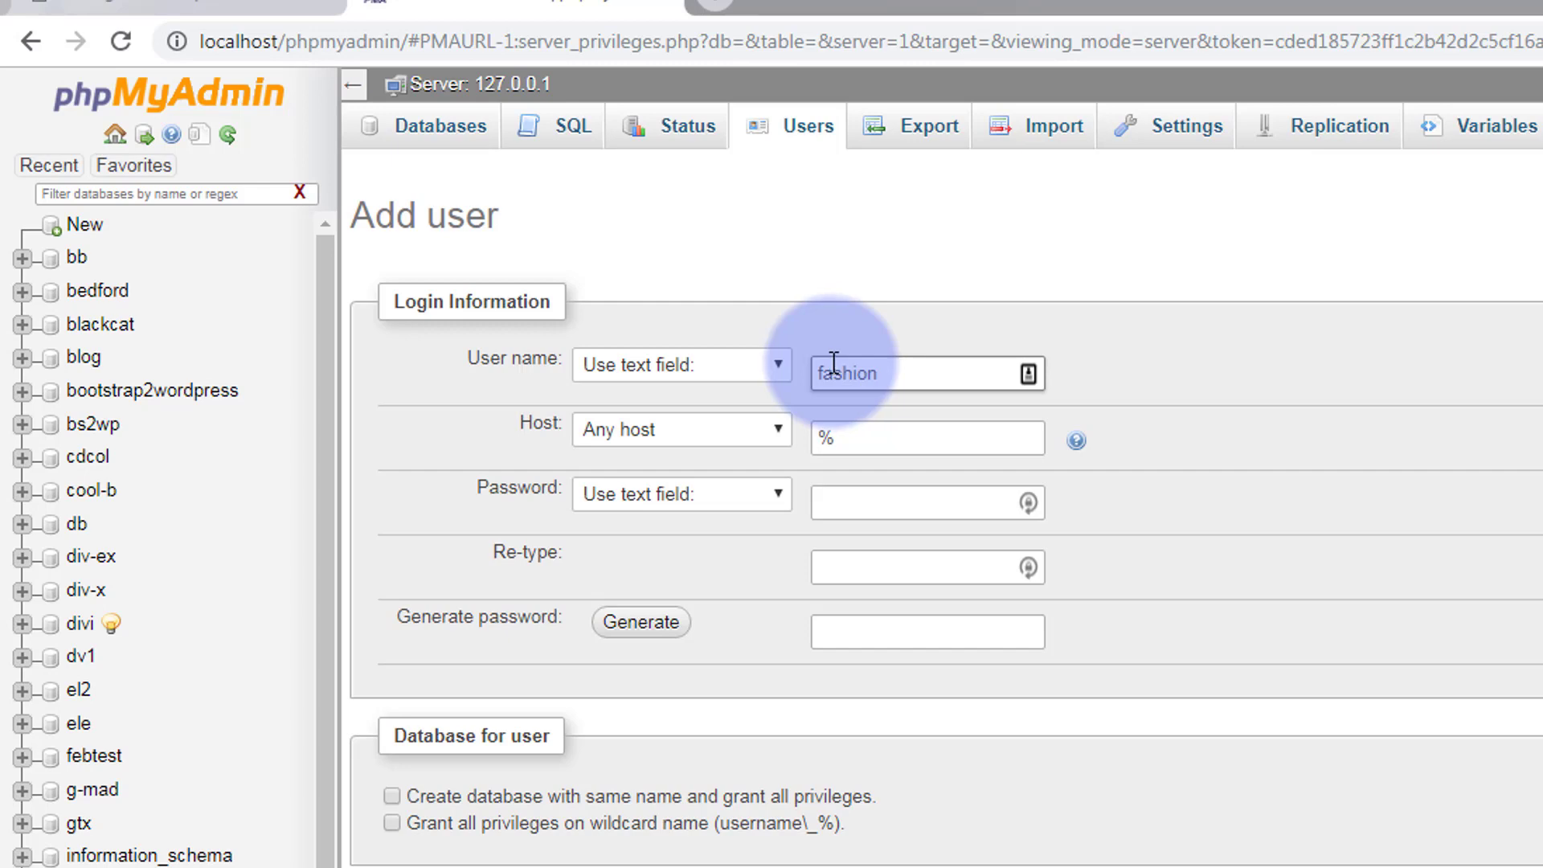
left_click(777, 430)
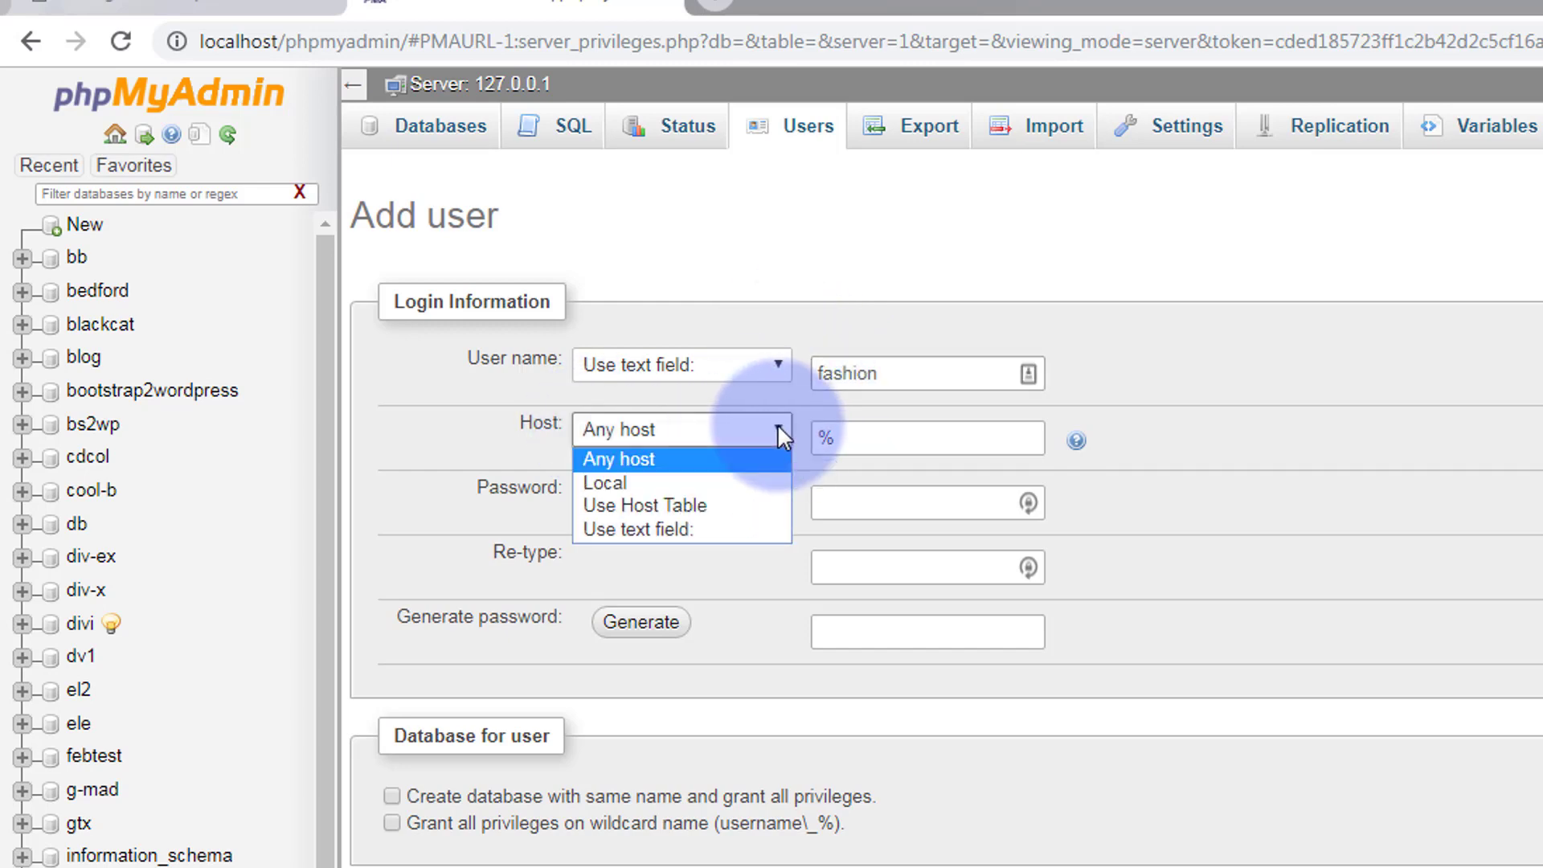
left_click(670, 482)
left_click(873, 498)
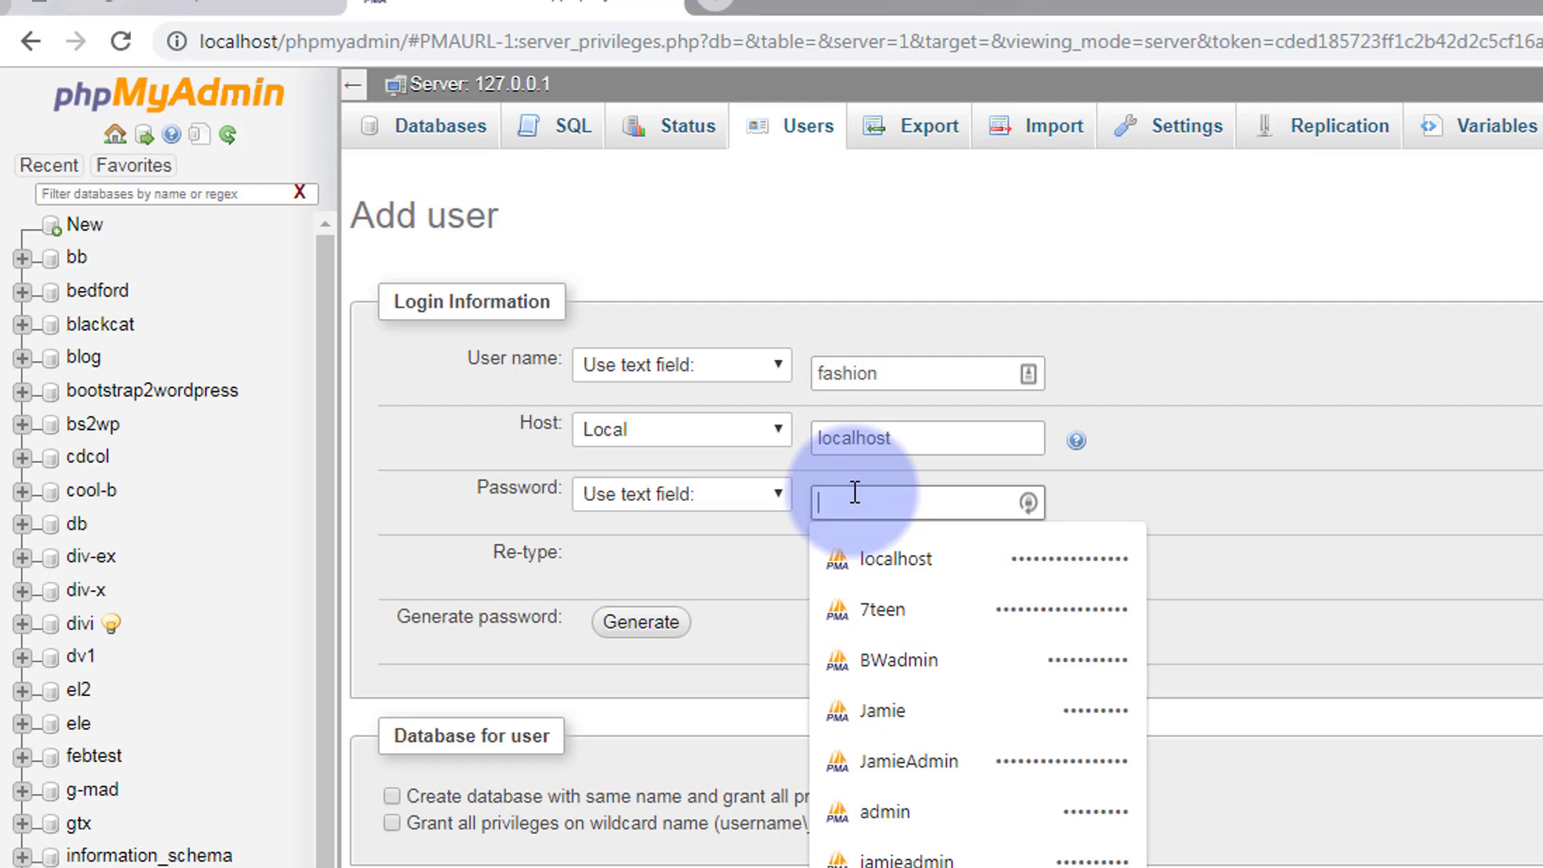
left_click(892, 368)
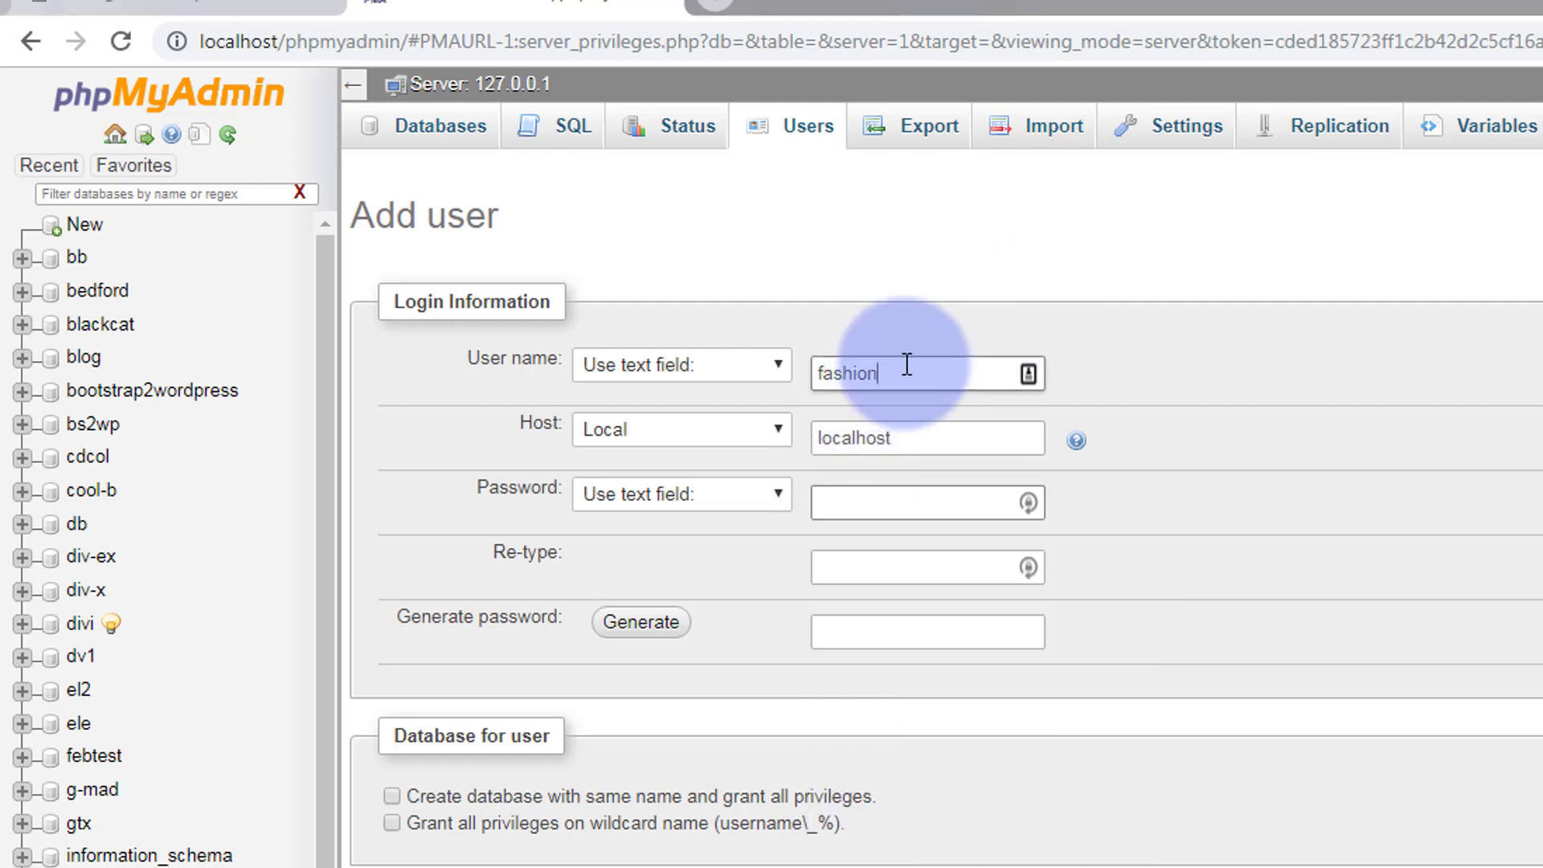
double_click(860, 369)
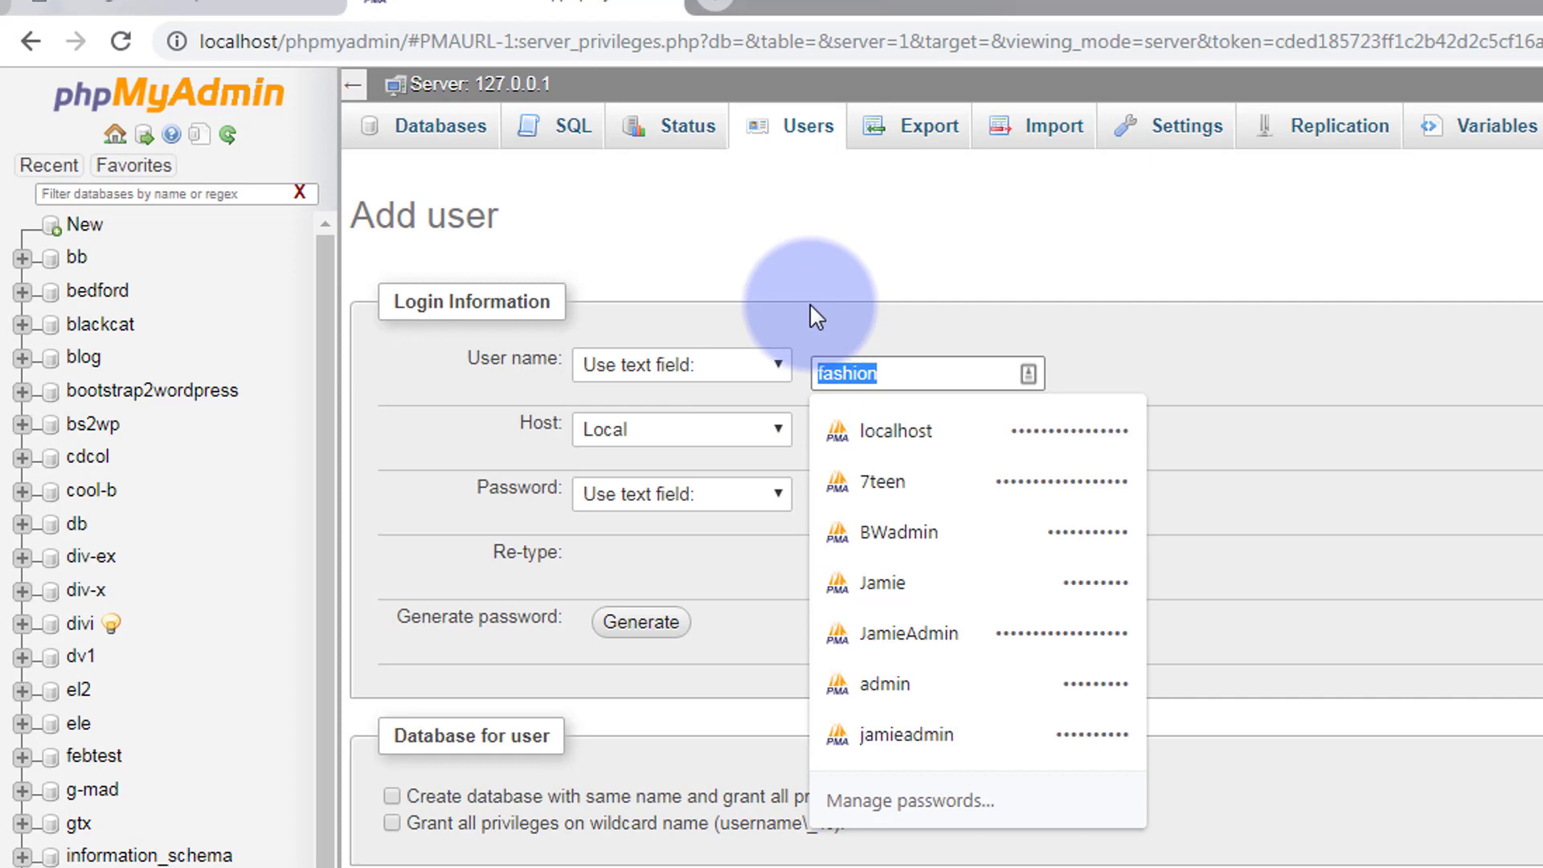
left_click(1165, 329)
Enter and re-type the user's password, and tick creating a same-named database with all privileges.
left_click(839, 502)
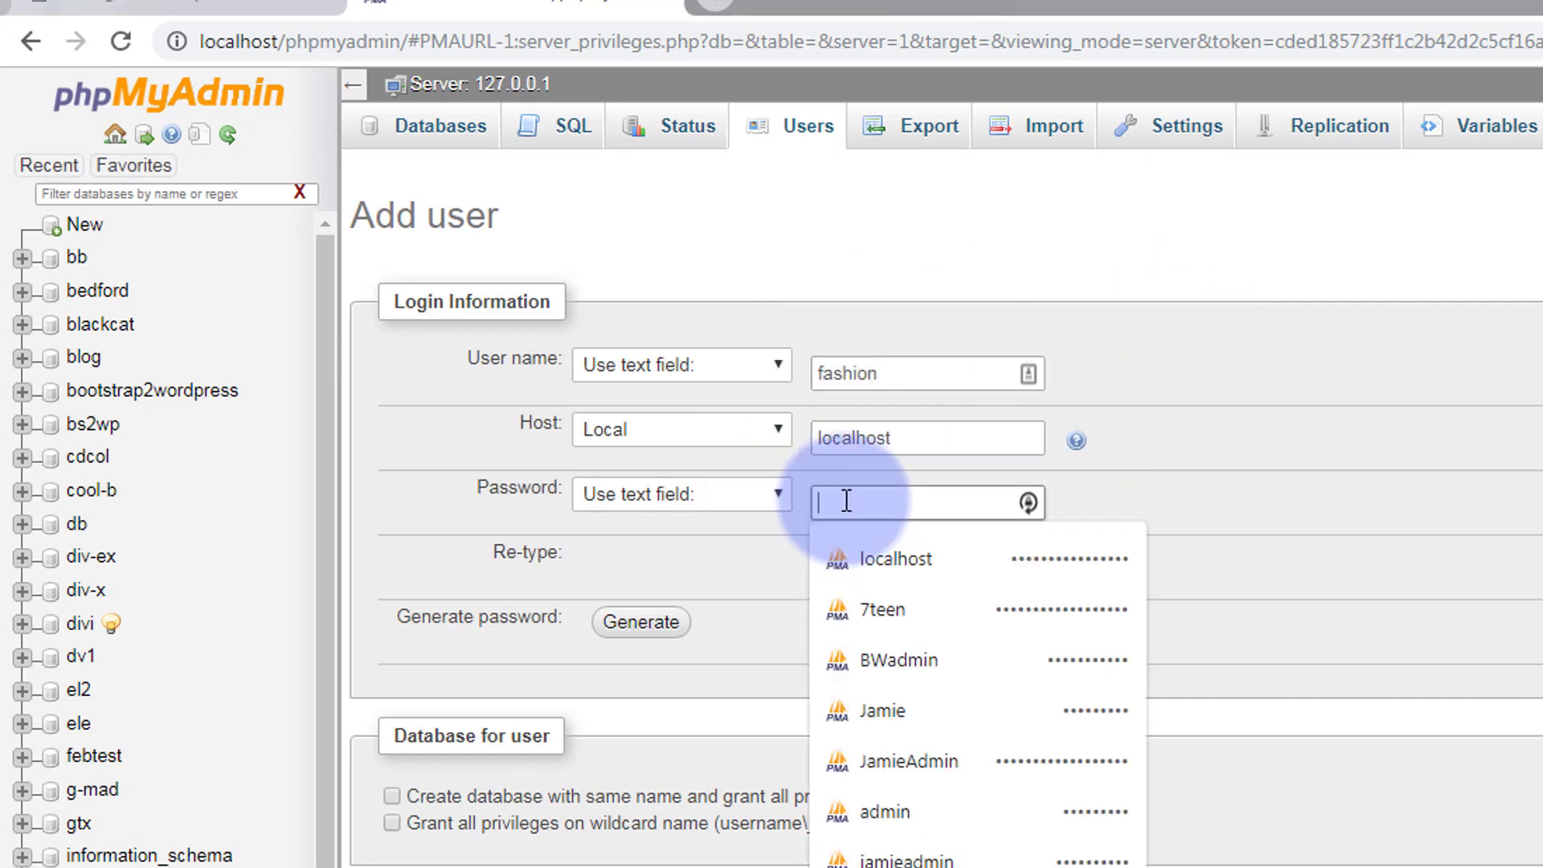
type("fashion")
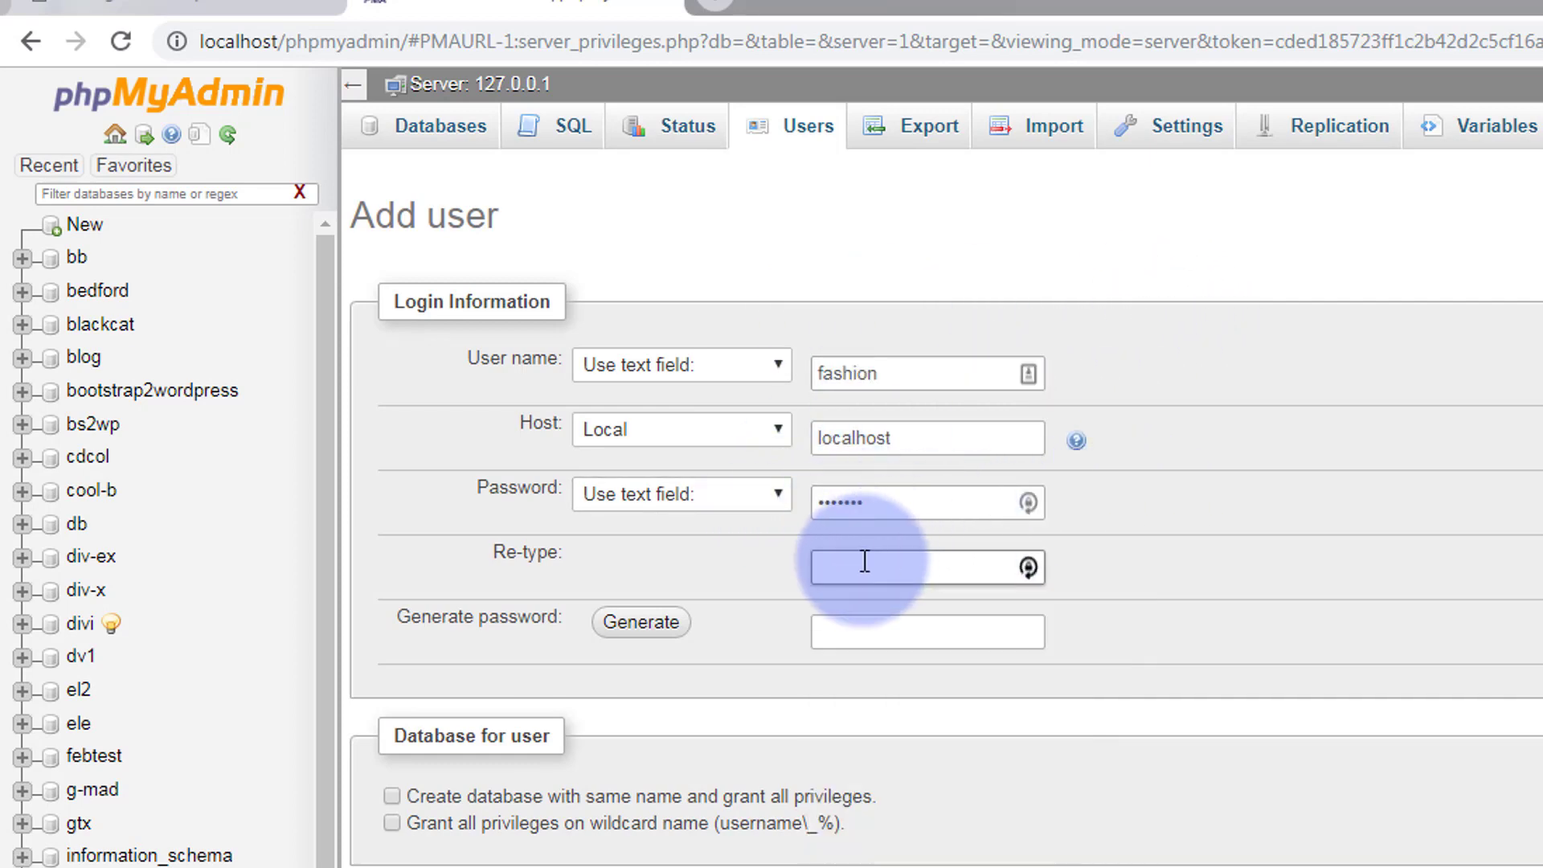
left_click(906, 564)
type("fashion")
left_click(1176, 570)
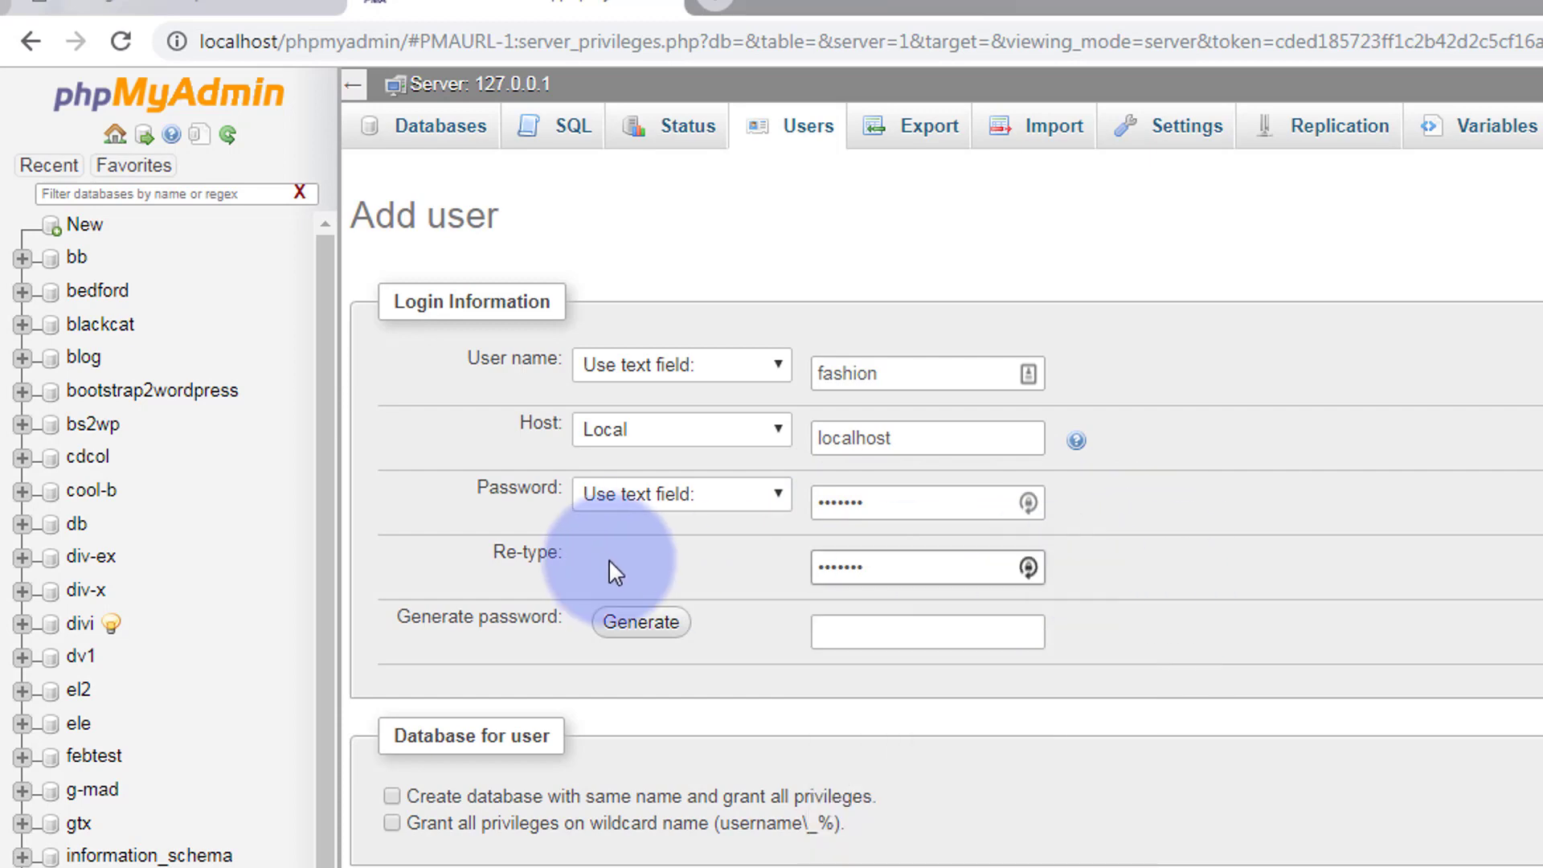
left_click(549, 553)
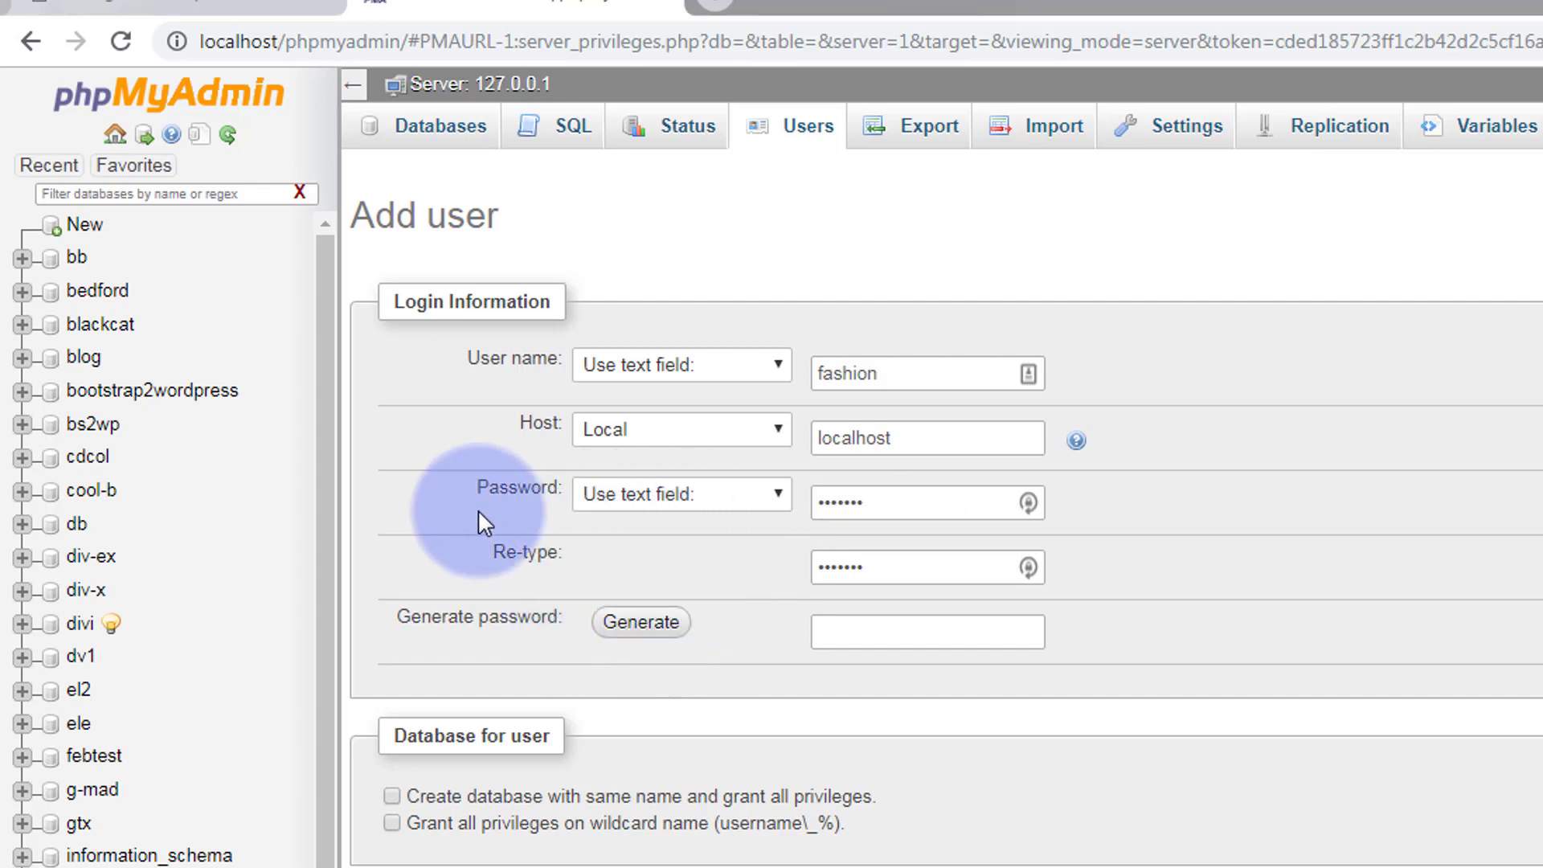
scroll(476, 489, "down", 3)
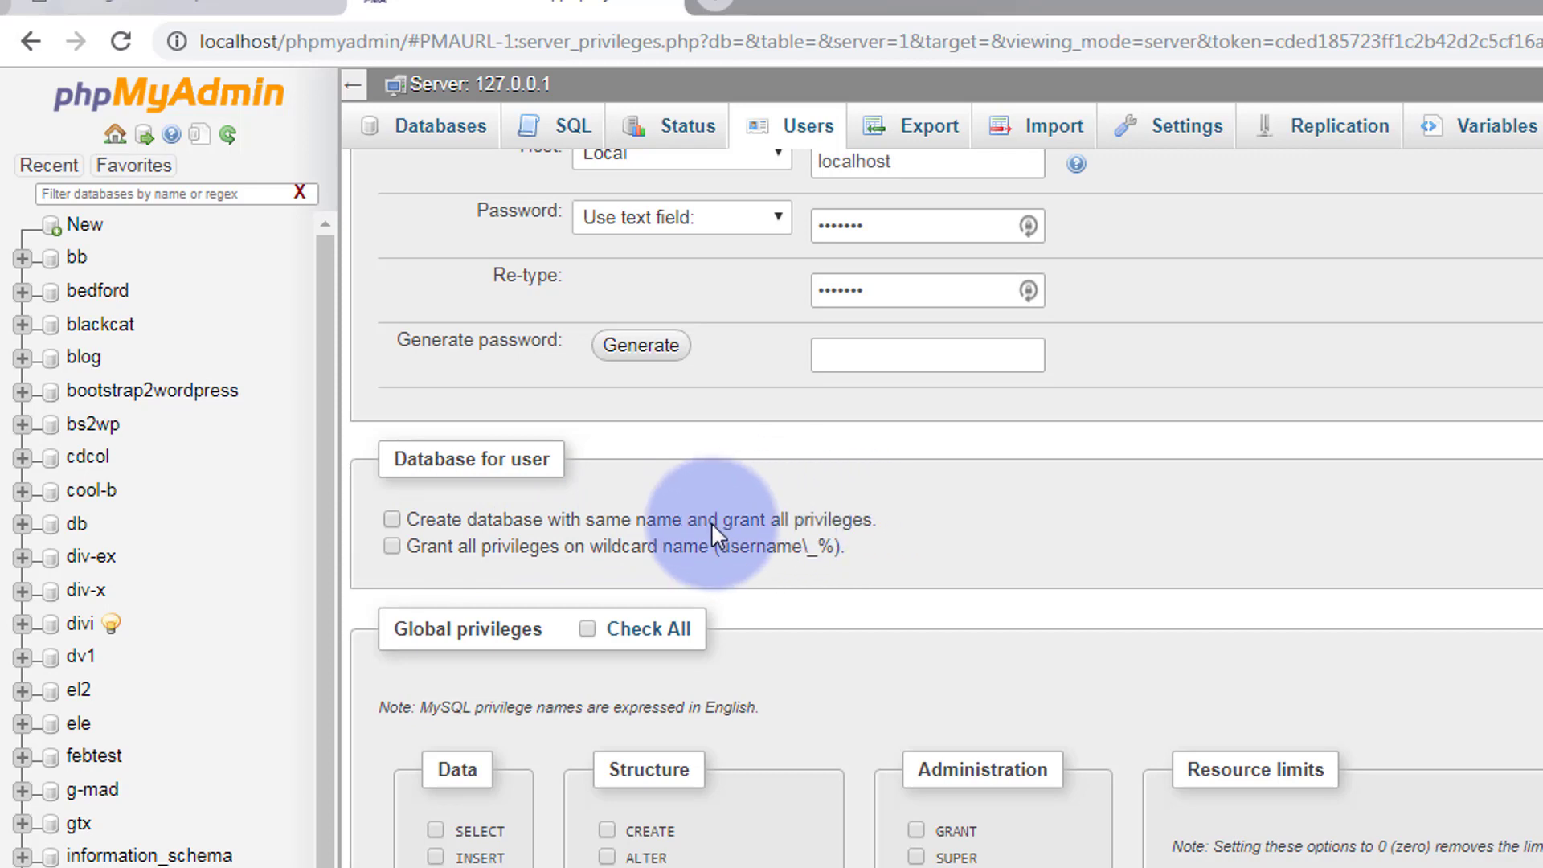
scroll(711, 523, "up", 2)
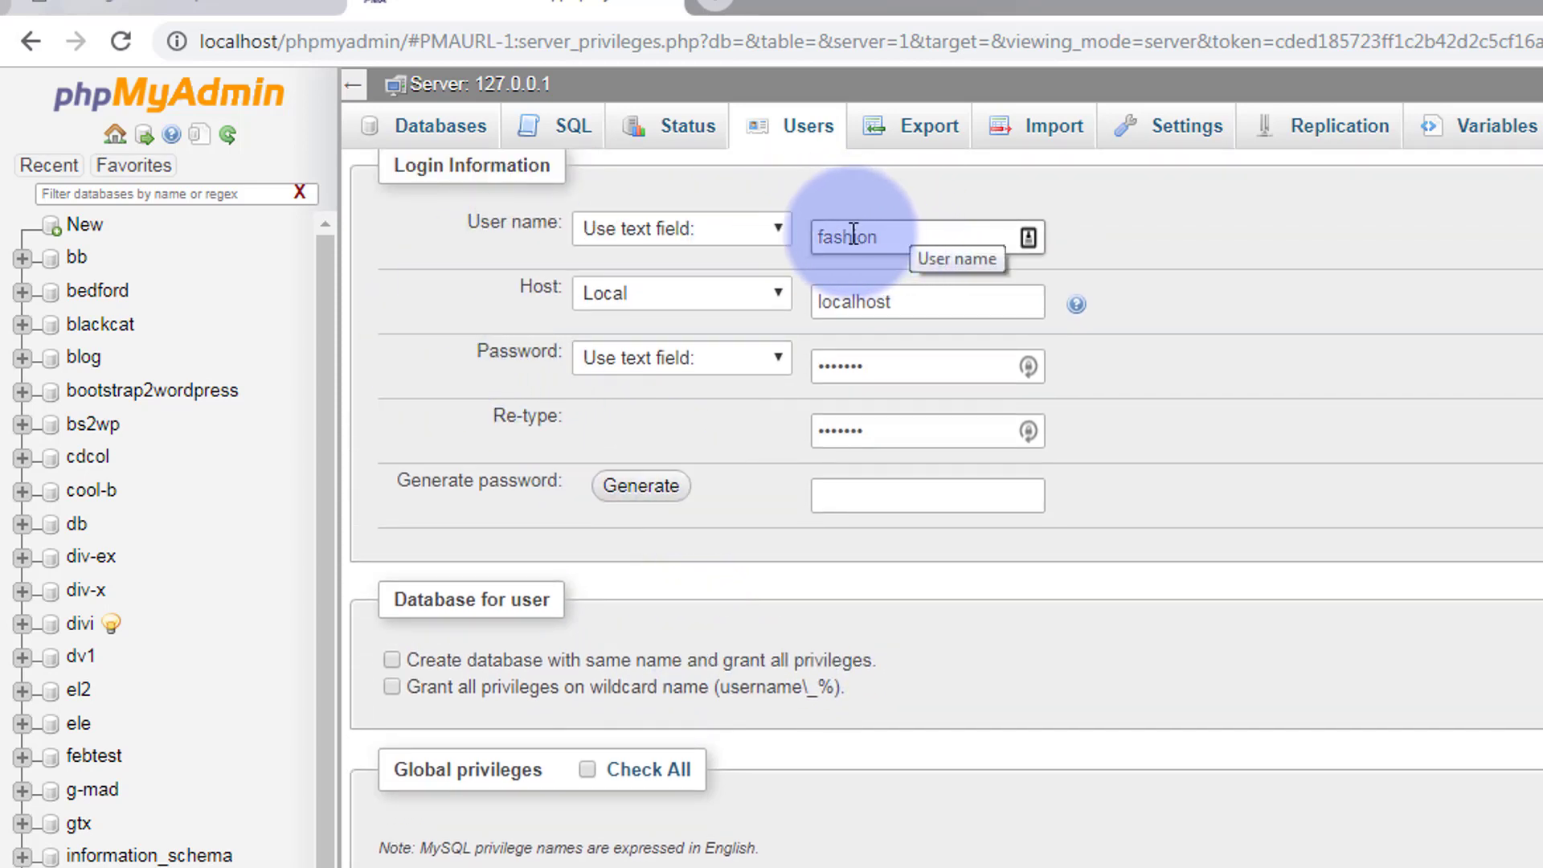
left_click(391, 659)
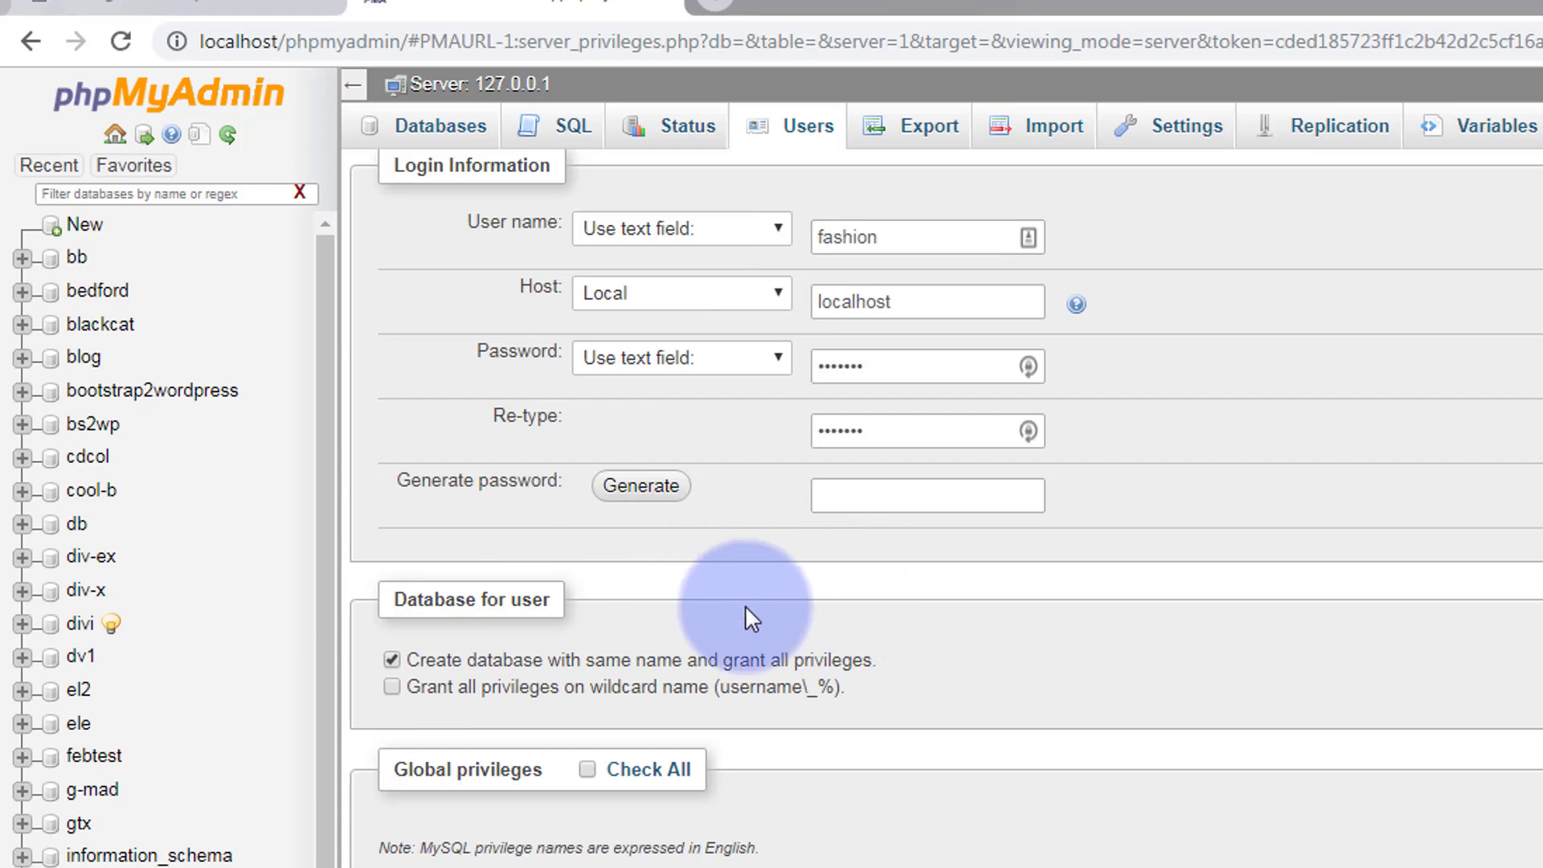
scroll(777, 599, "down", 2)
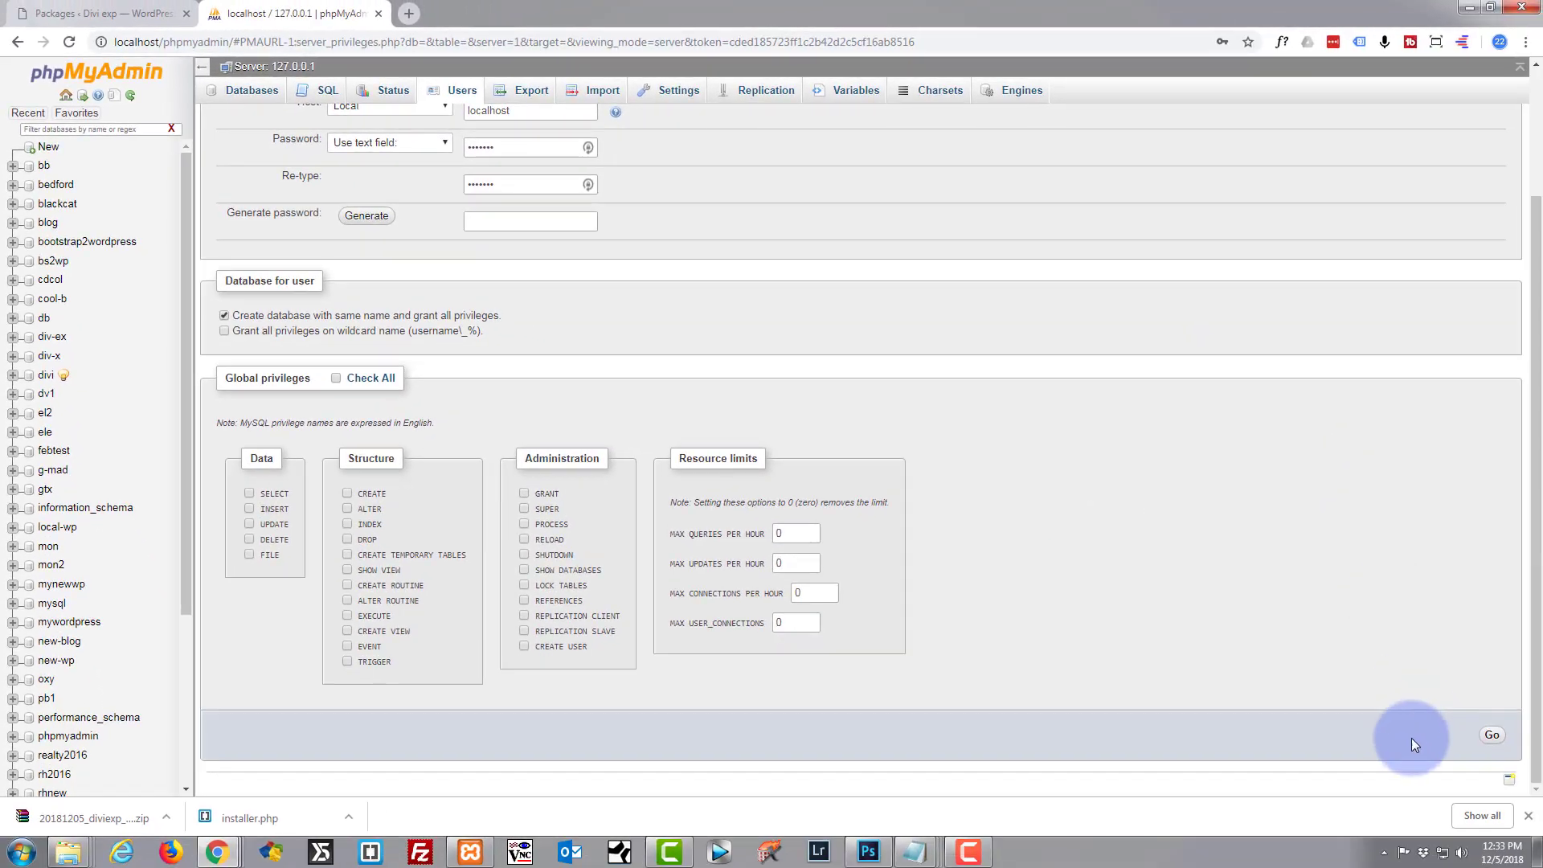
Add the fashion user and database, dismiss the LastPass prompt, and show the htdocs\fashion window.
left_click(1493, 737)
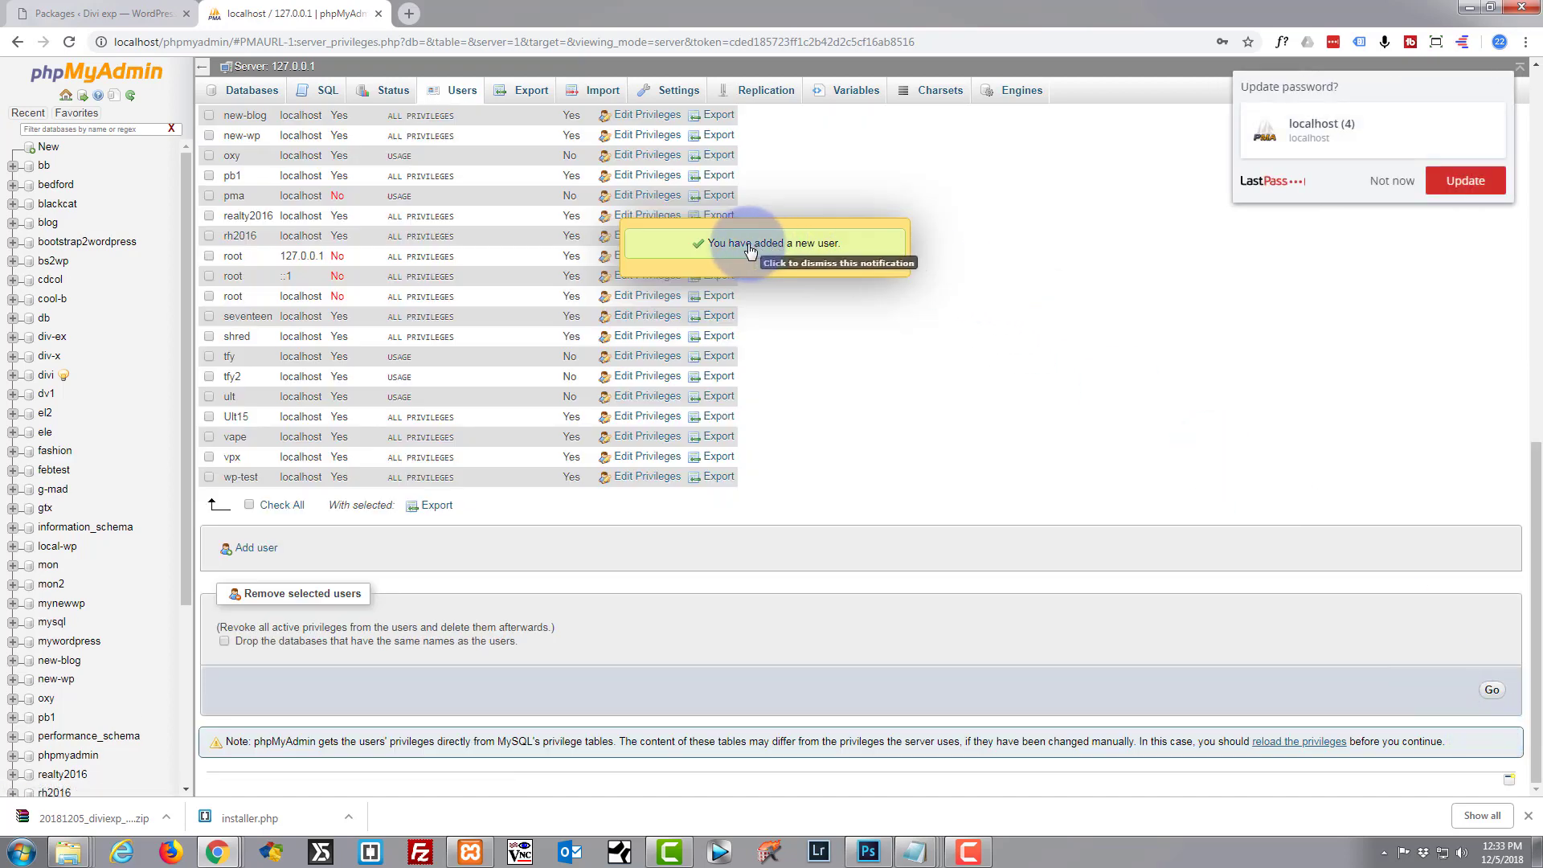
left_click(1399, 185)
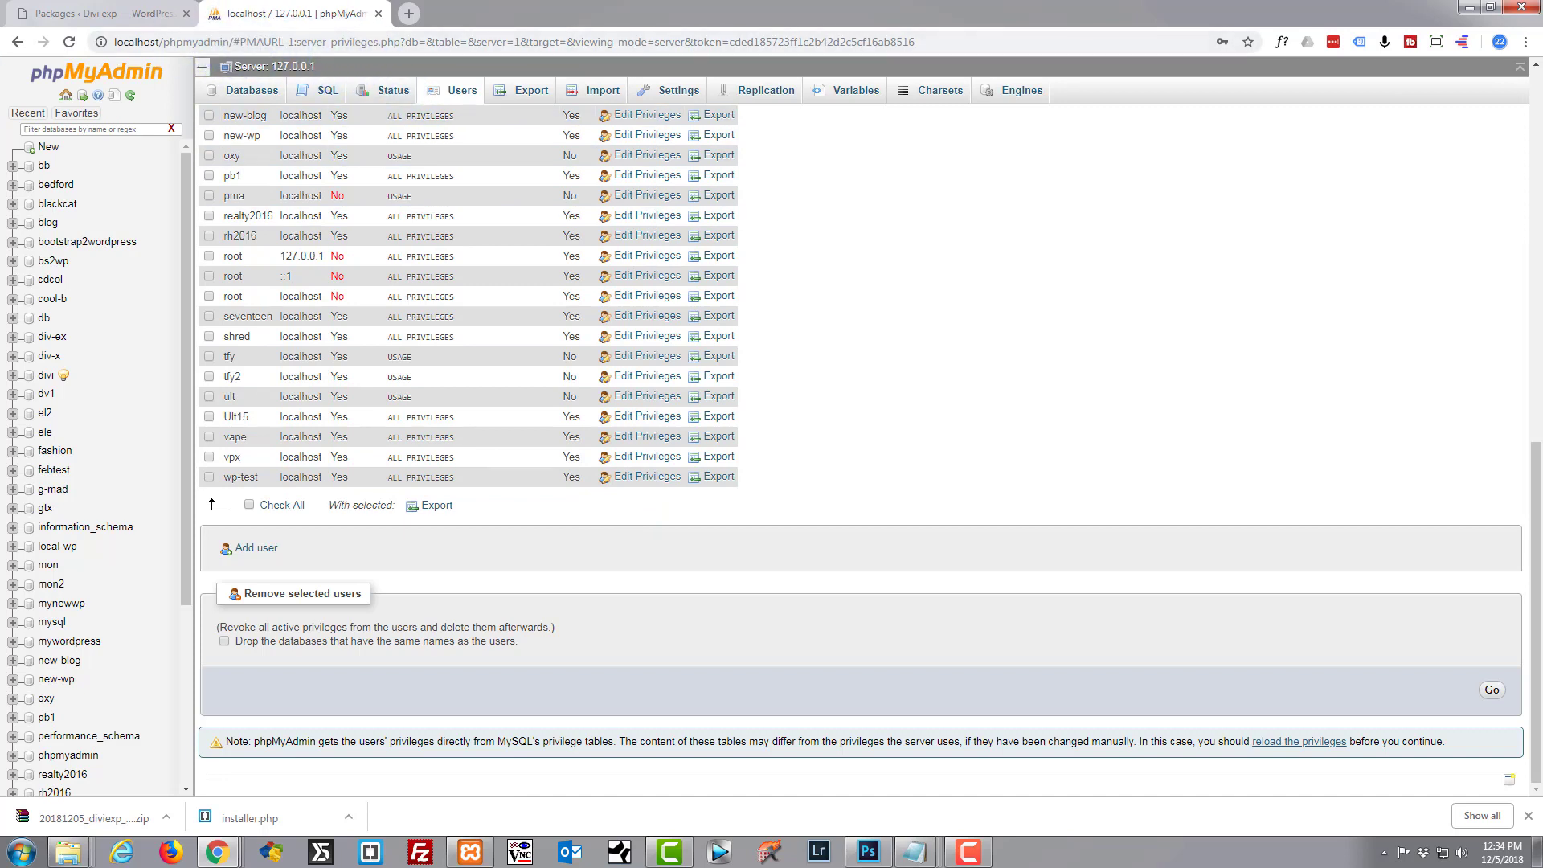
left_click_drag(0, 121, 590, 149)
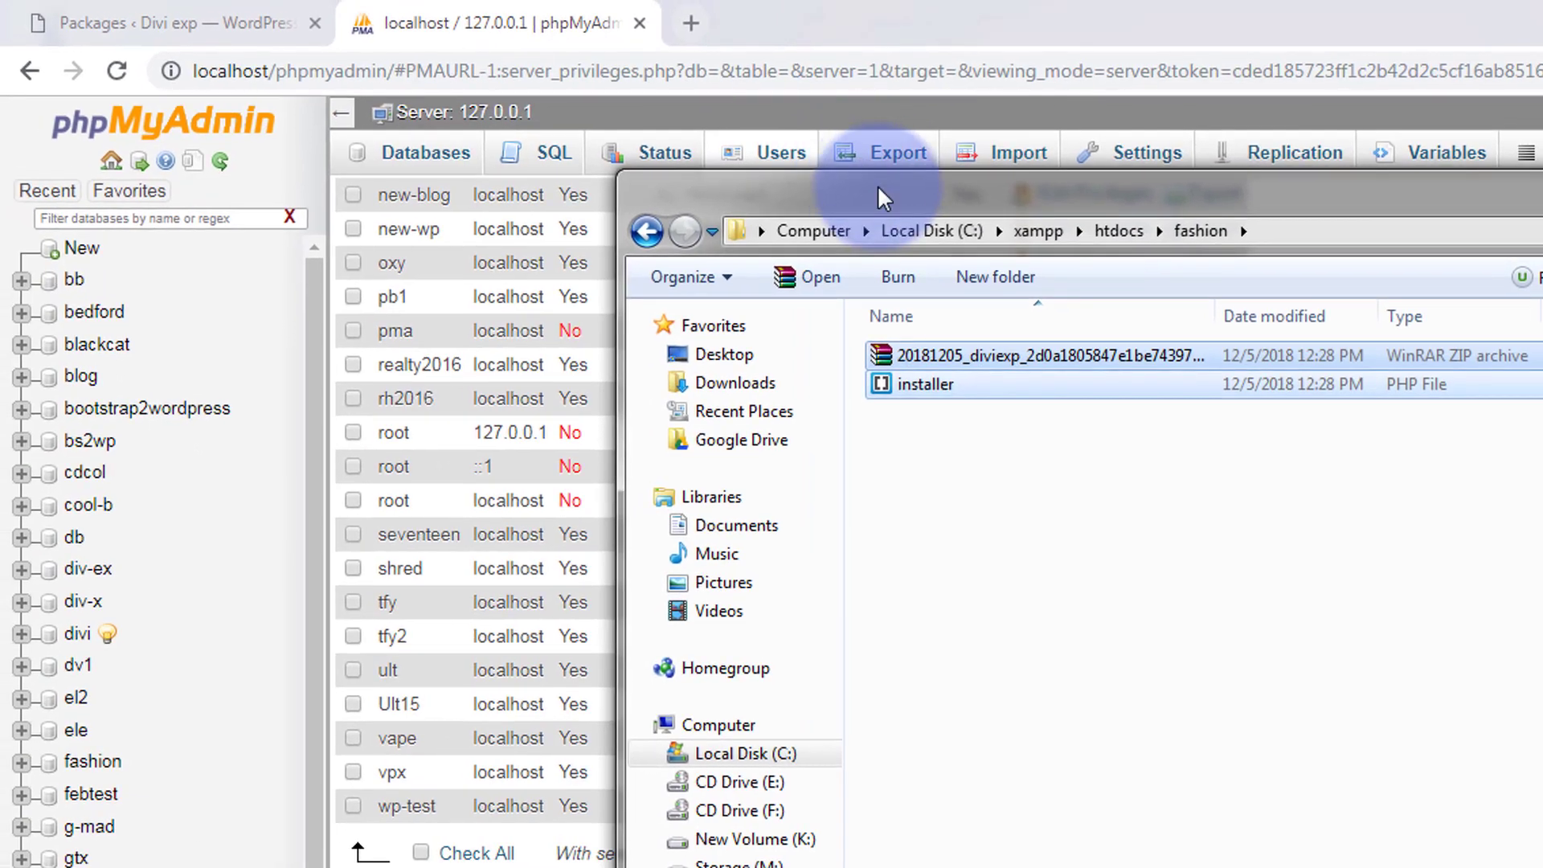
Check the installer file's Details properties in the fashion folder, then move that window off screen.
left_click_drag(782, 79, 662, 123)
left_click_drag(788, 229, 857, 234)
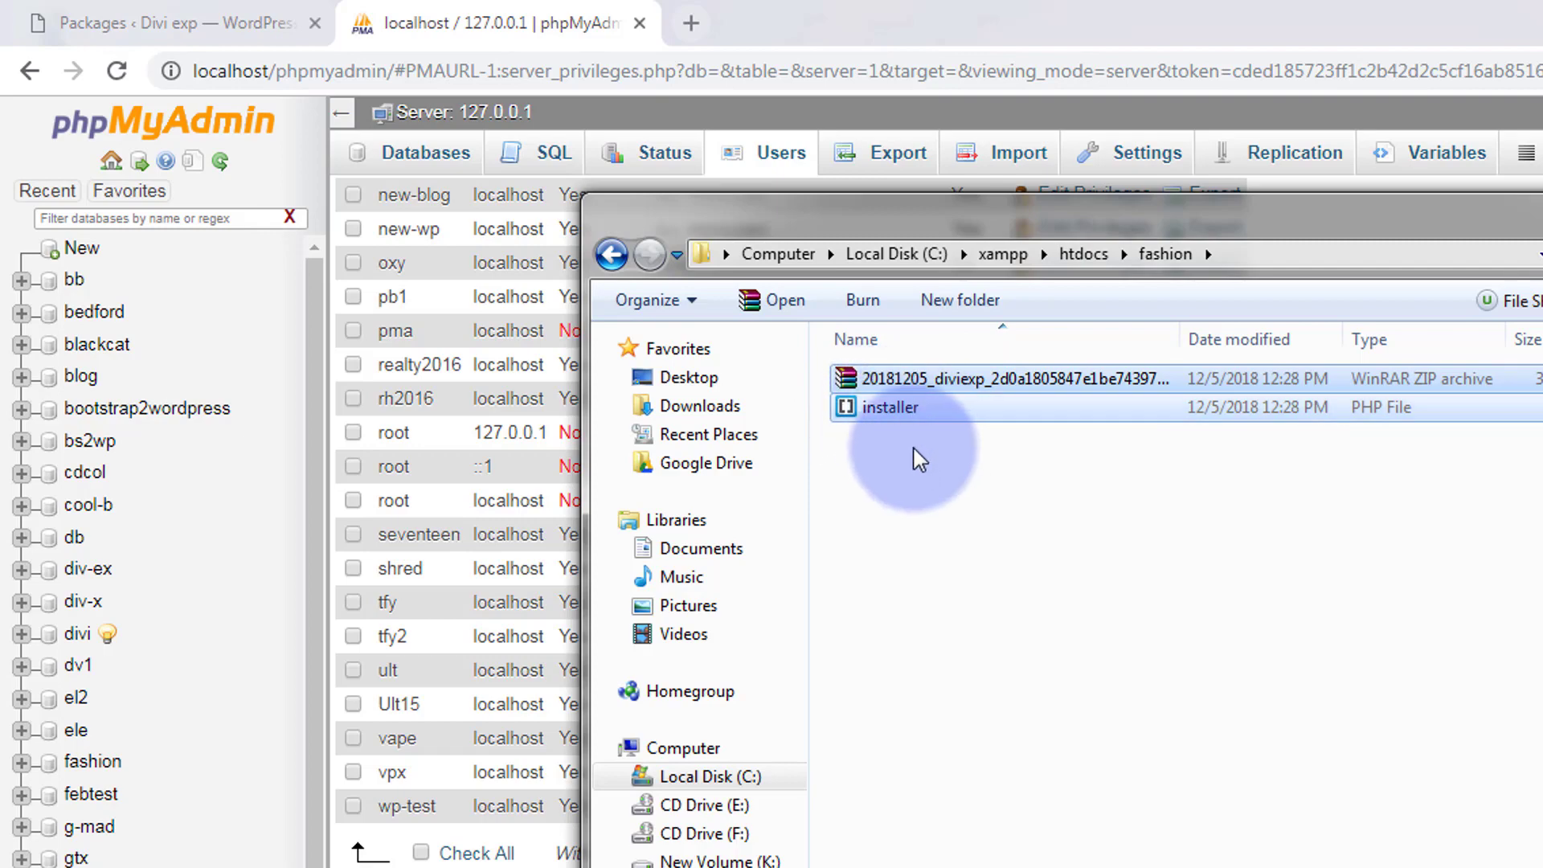
right_click(883, 409)
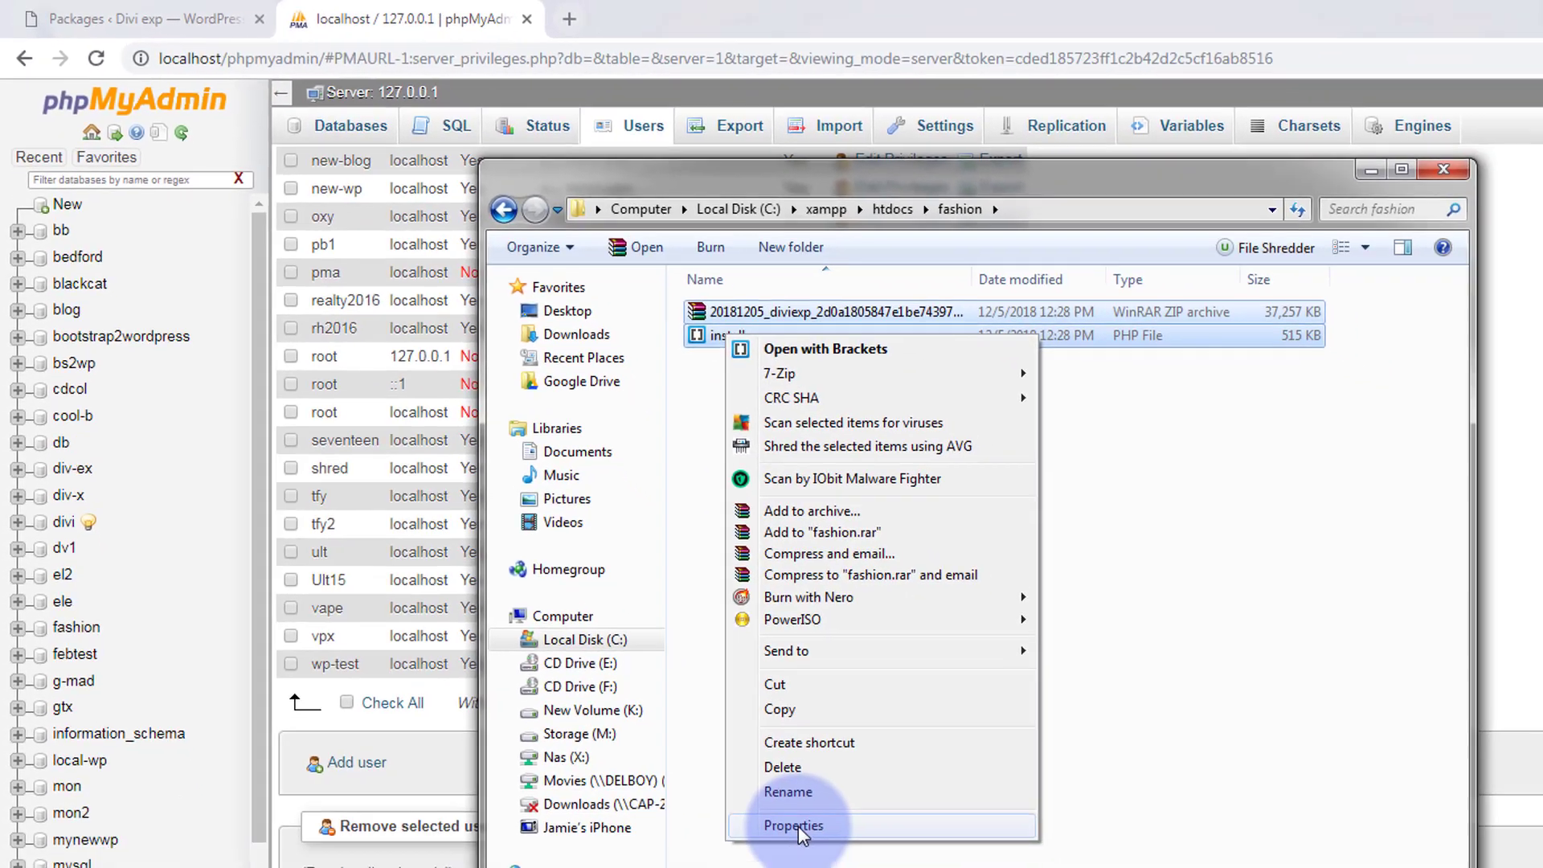
left_click(797, 826)
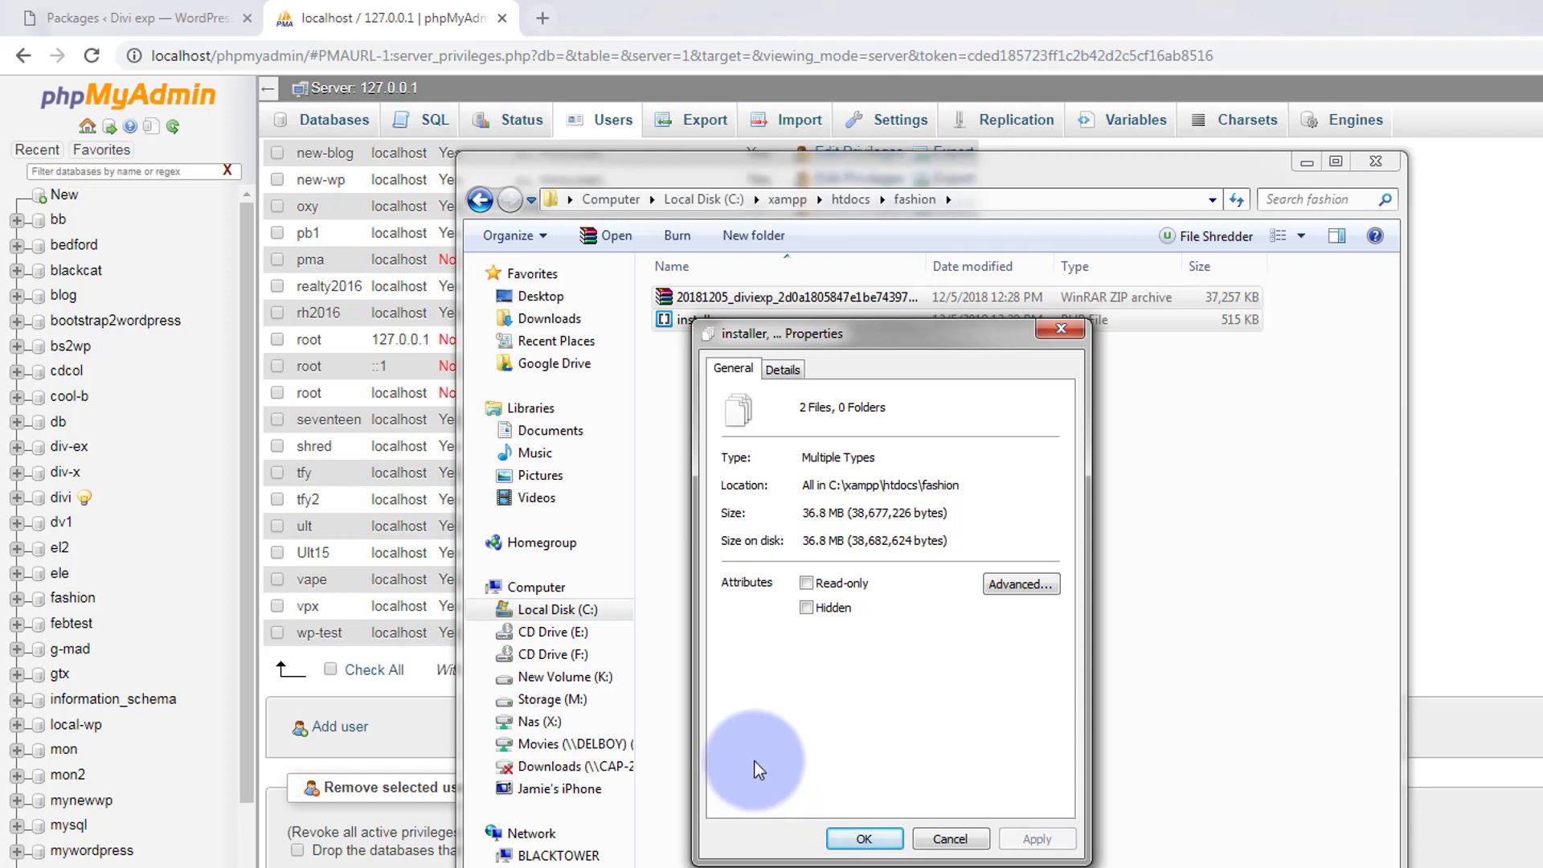
left_click(782, 369)
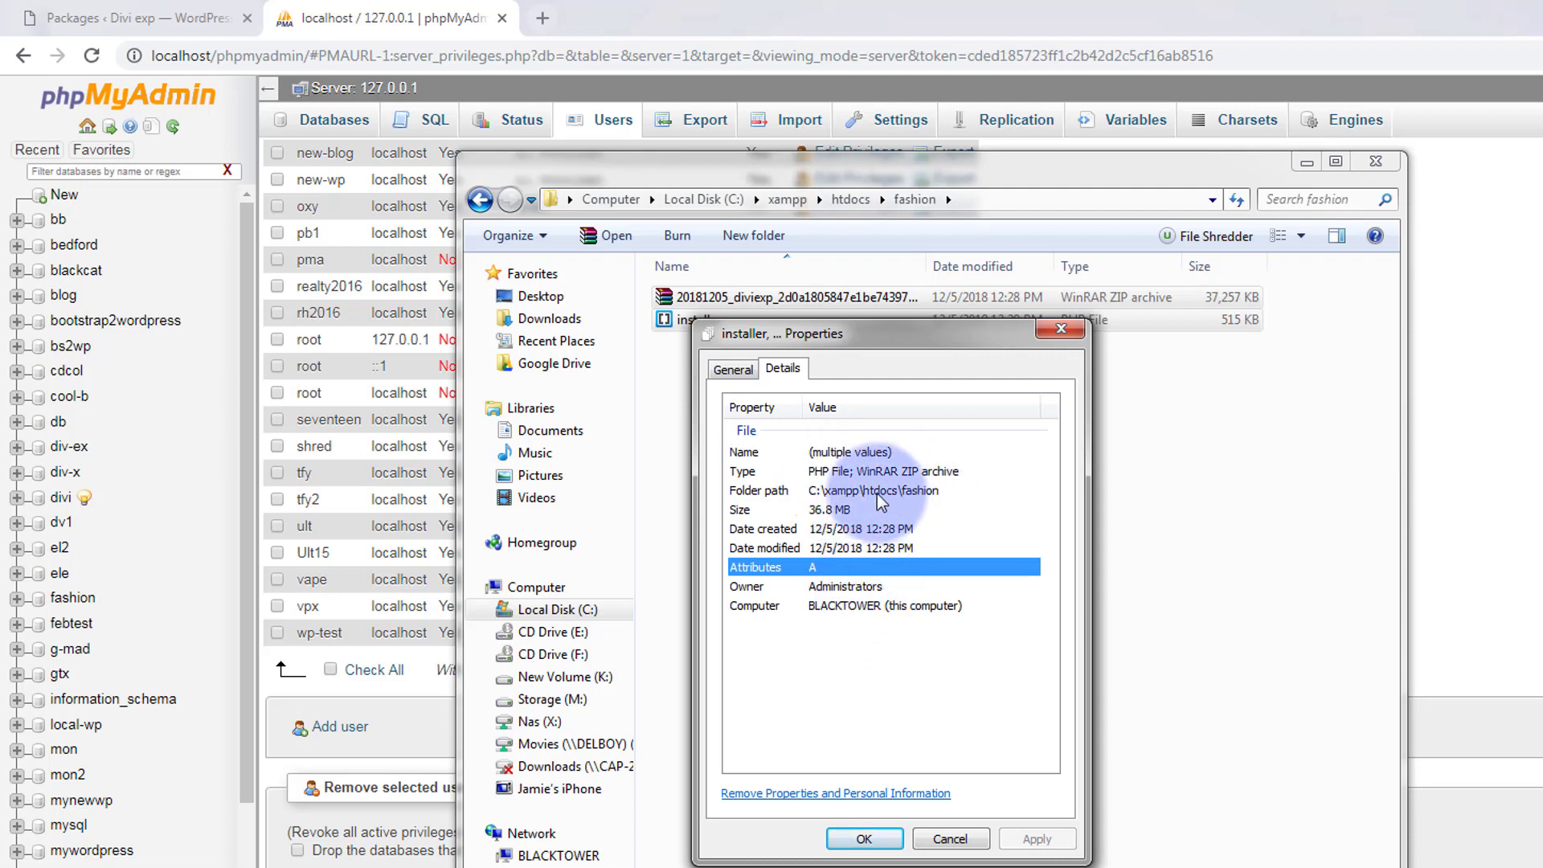
left_click(1057, 329)
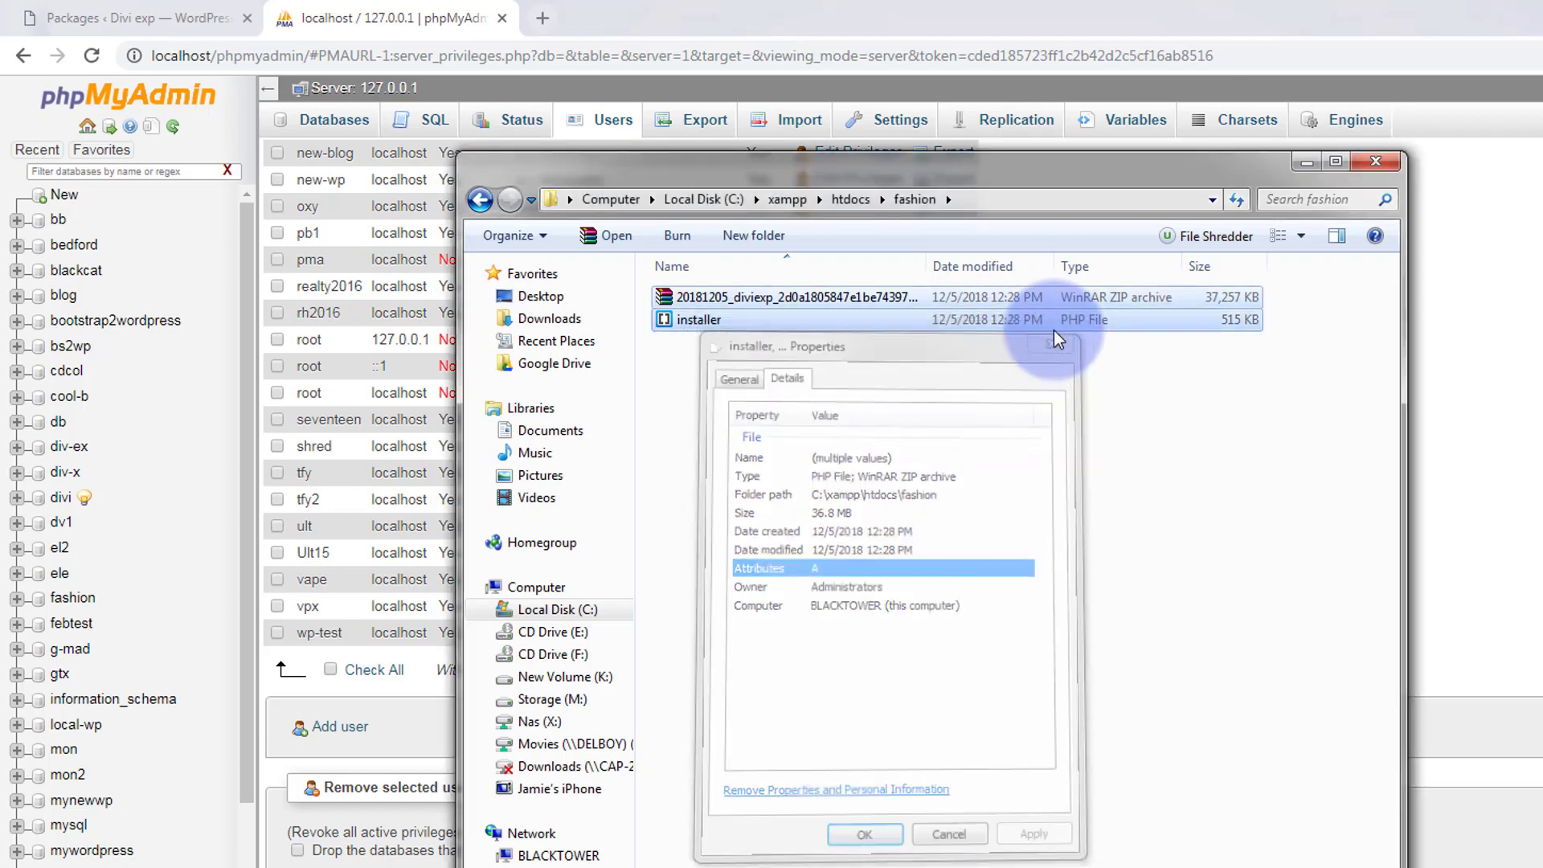
left_click_drag(799, 170, 0, 242)
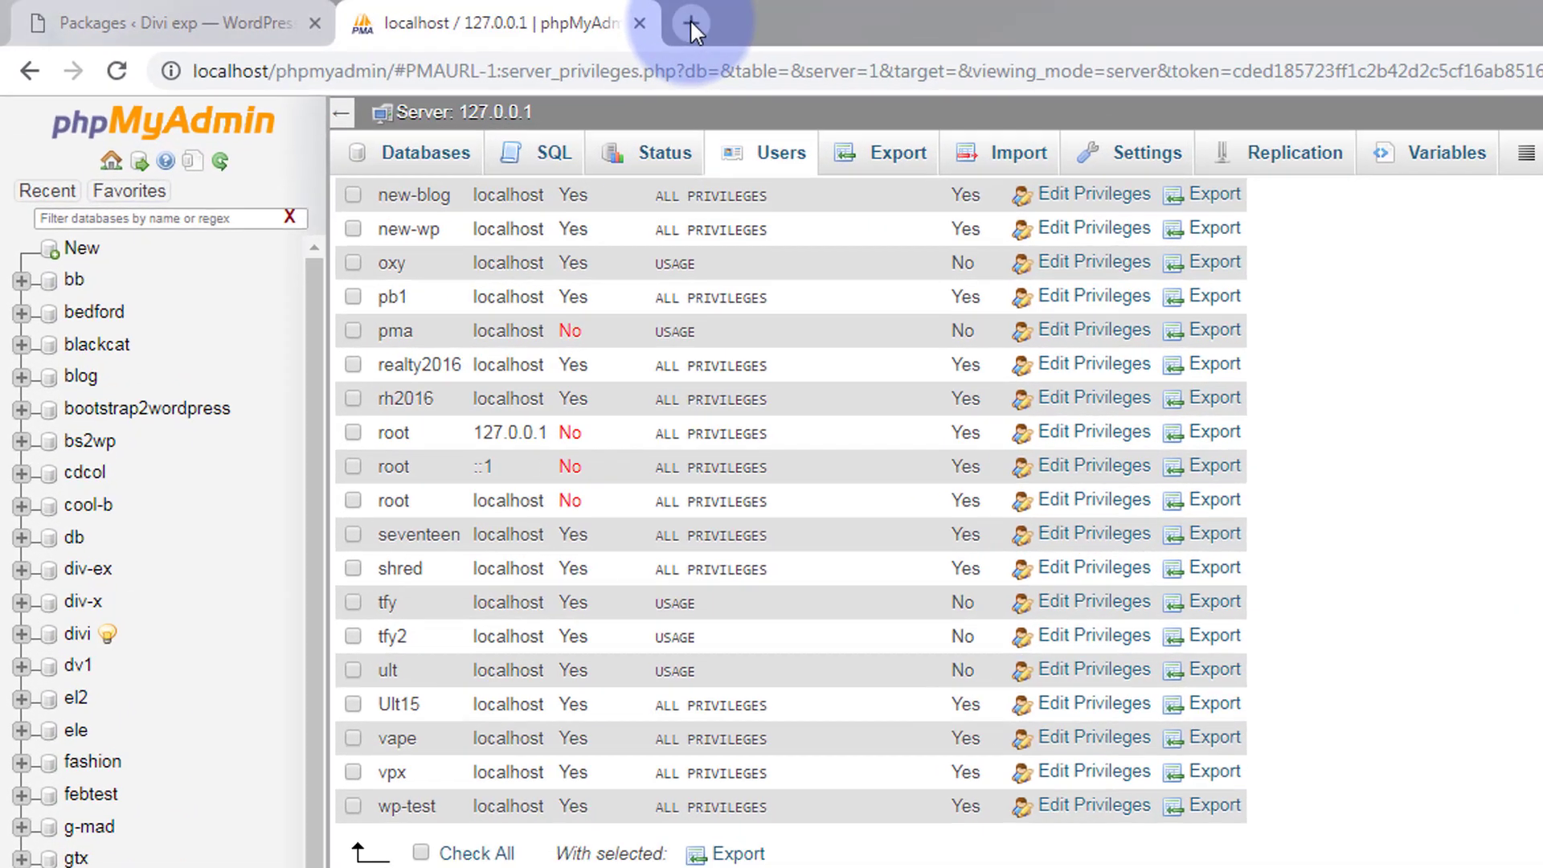
Open a new Chrome tab with localhost/fashion/installer.php in the address bar.
left_click(551, 17)
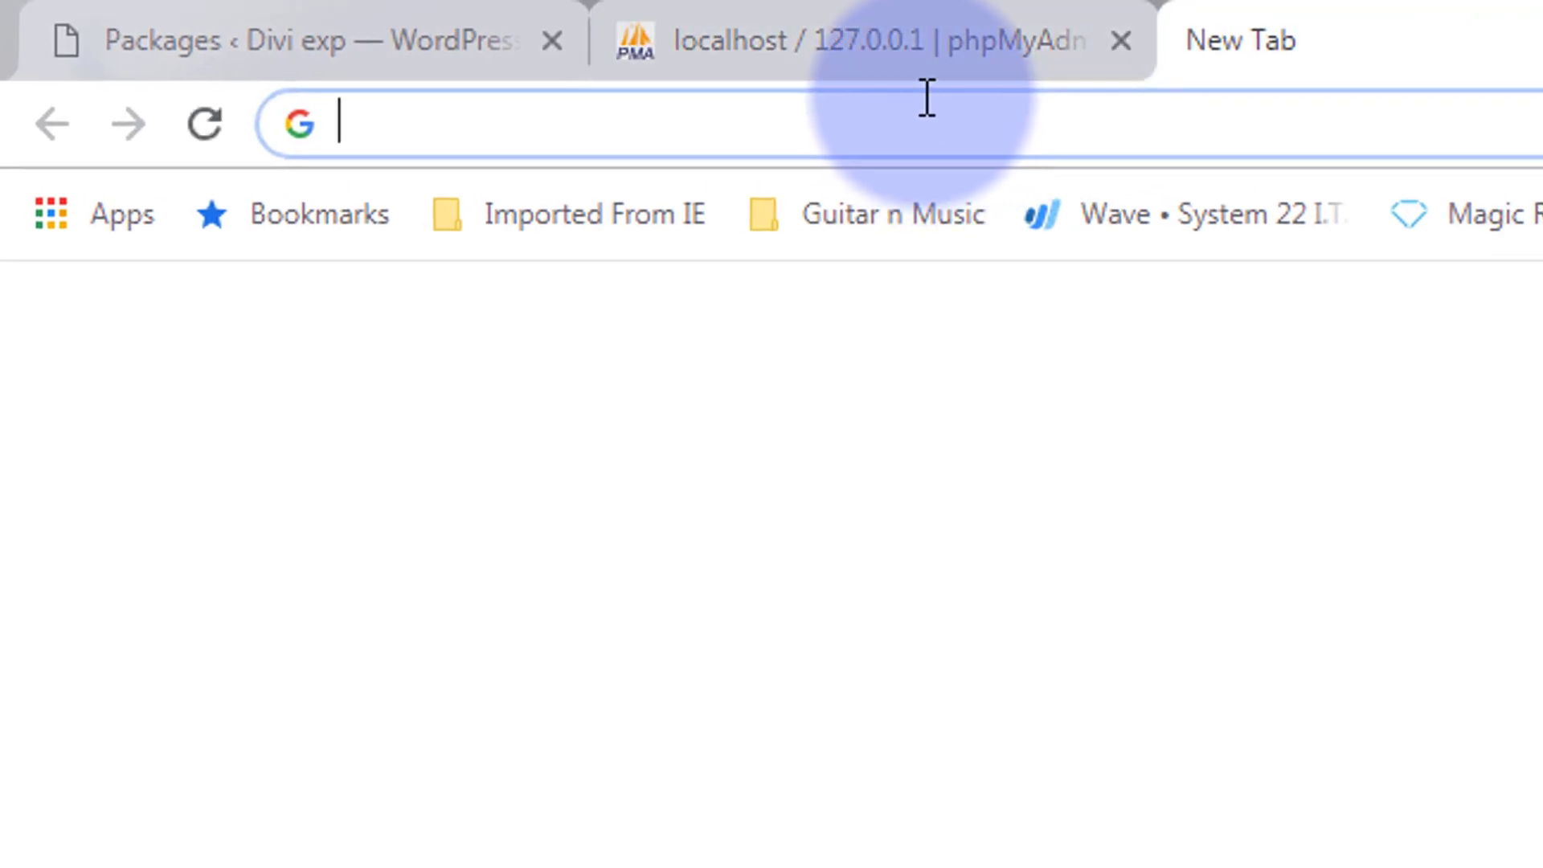
type("loc")
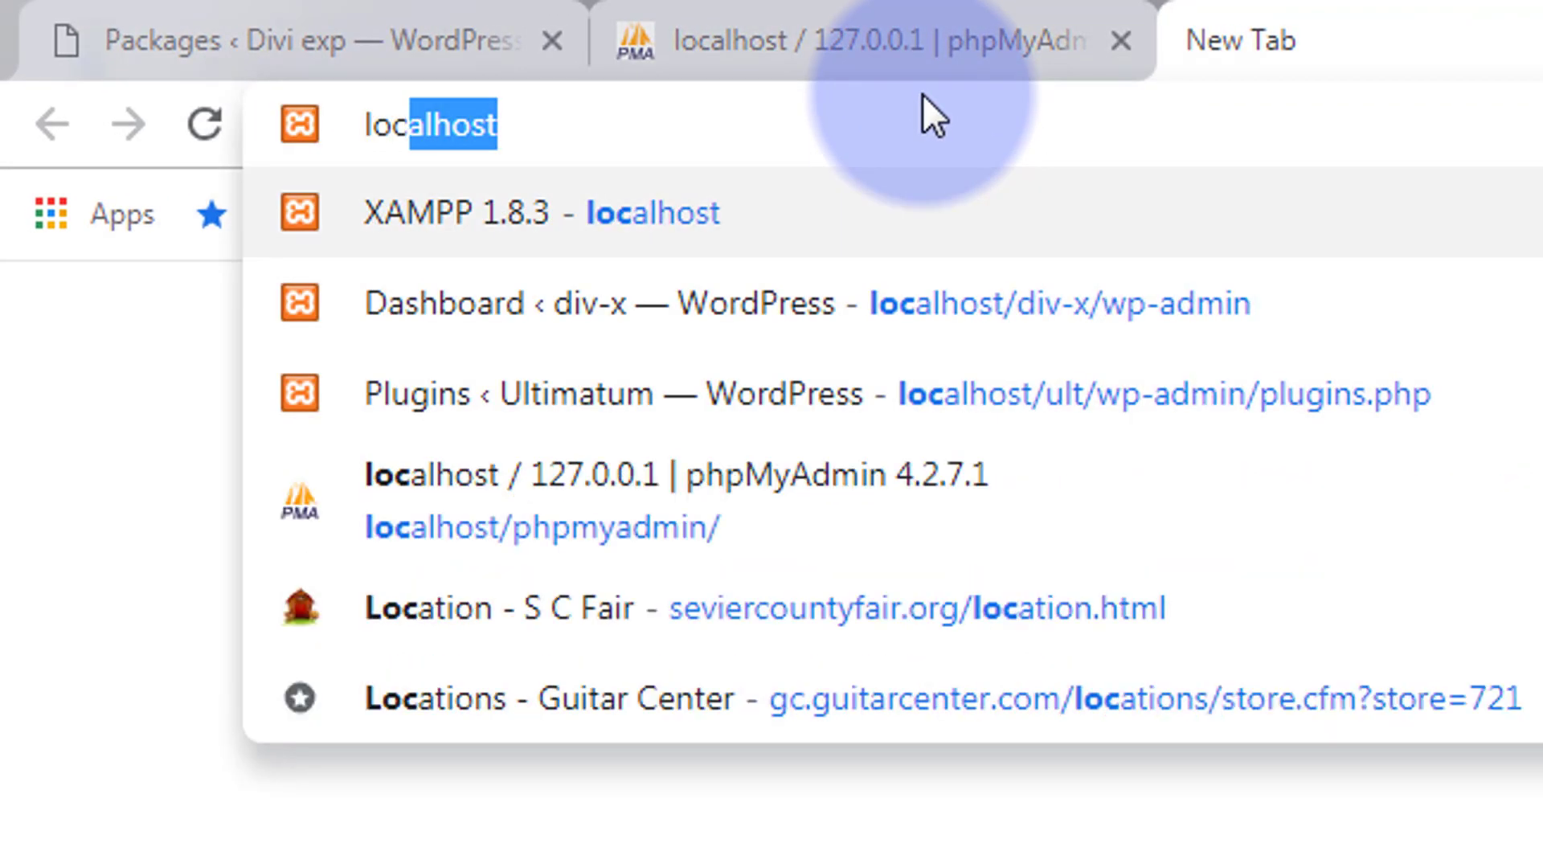
type("alhost")
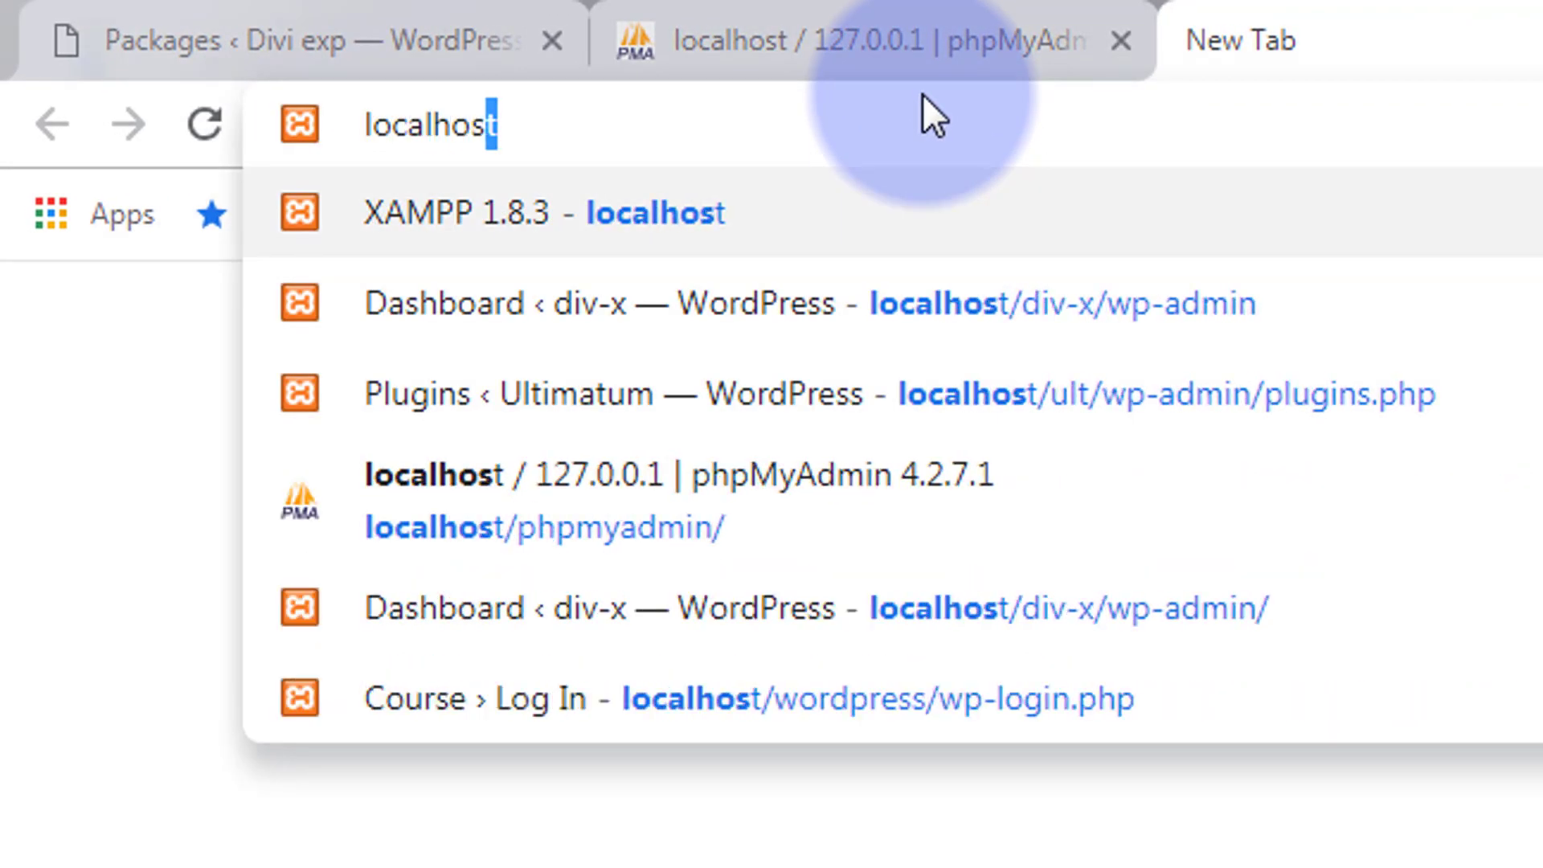
type("/")
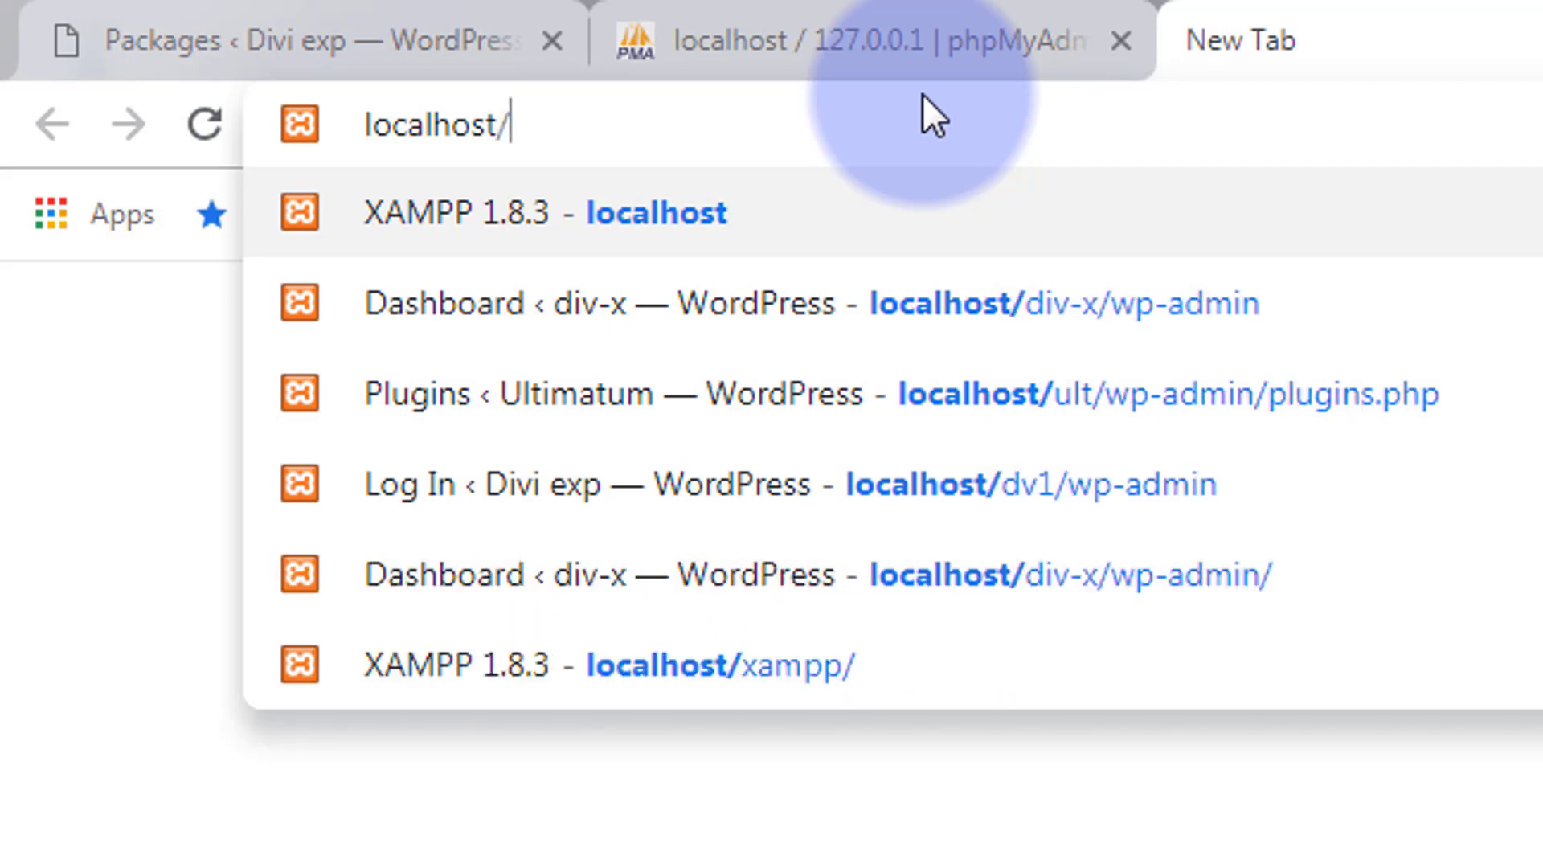
type("fash")
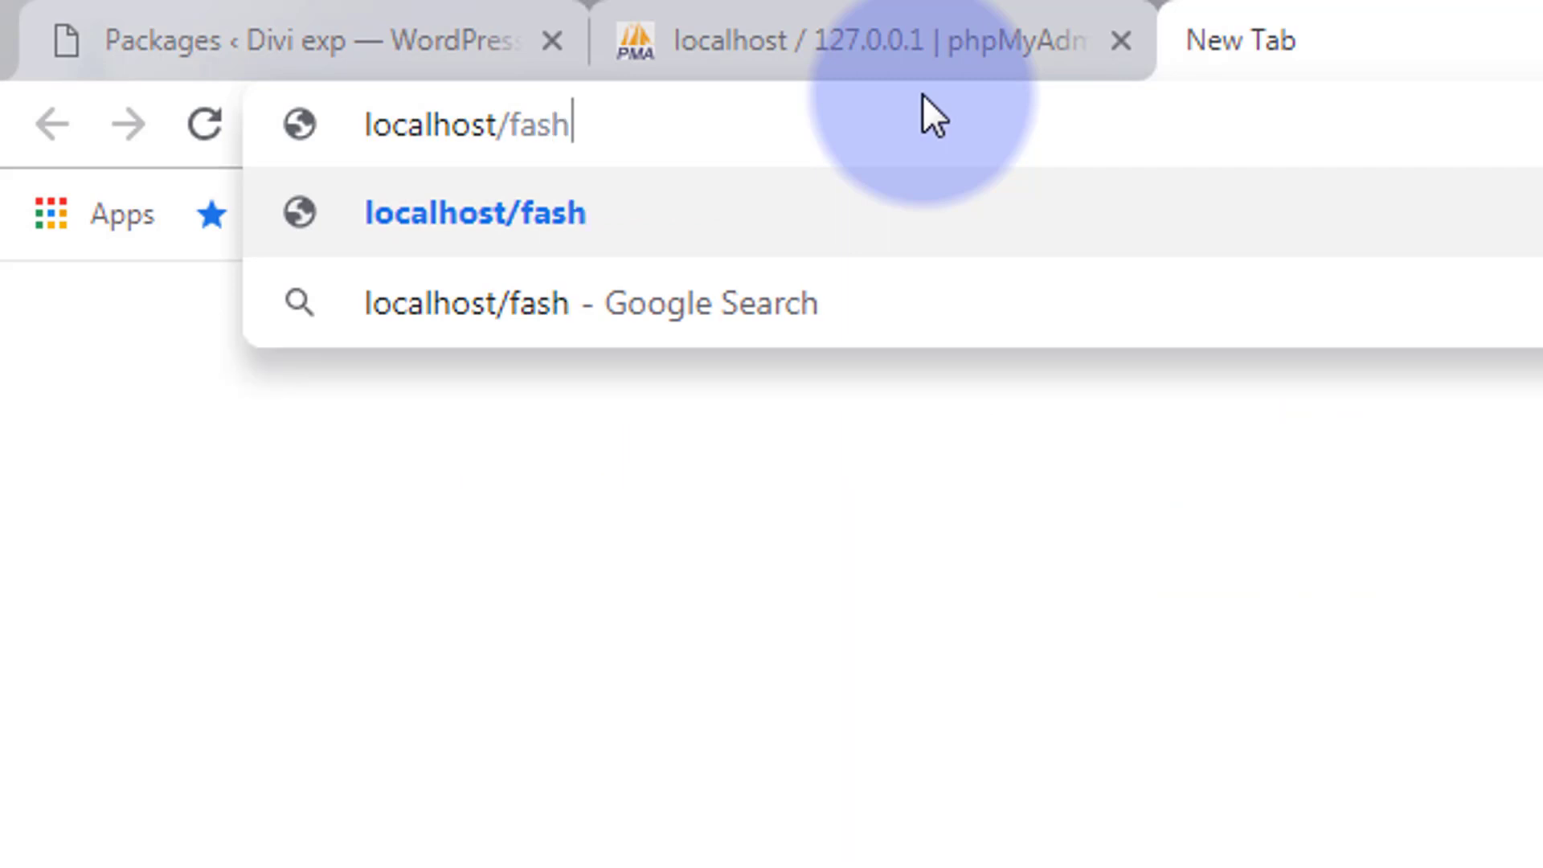
type("ion")
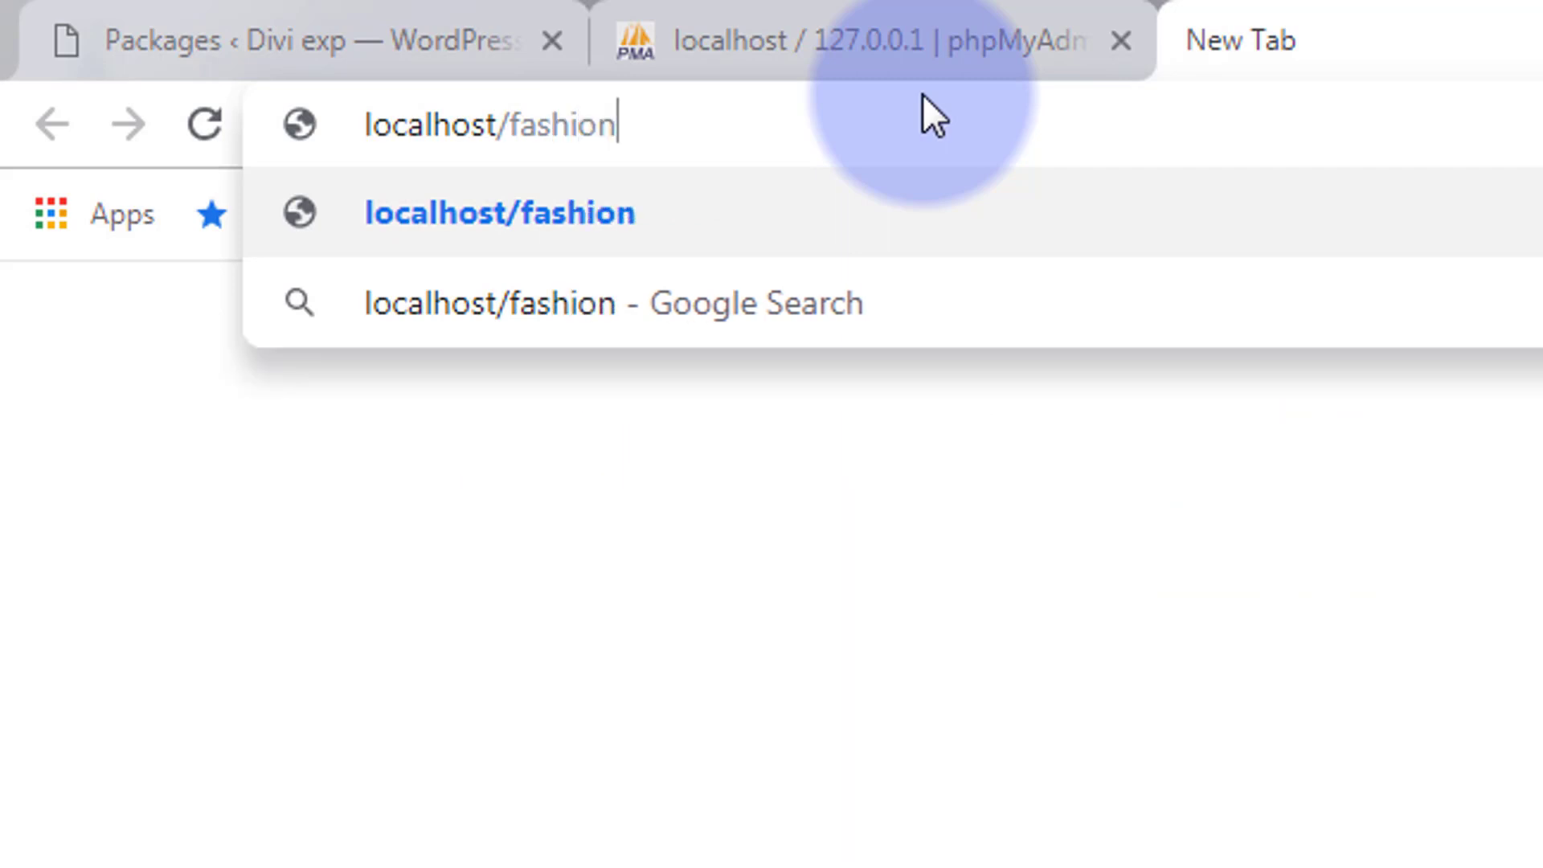
type("/")
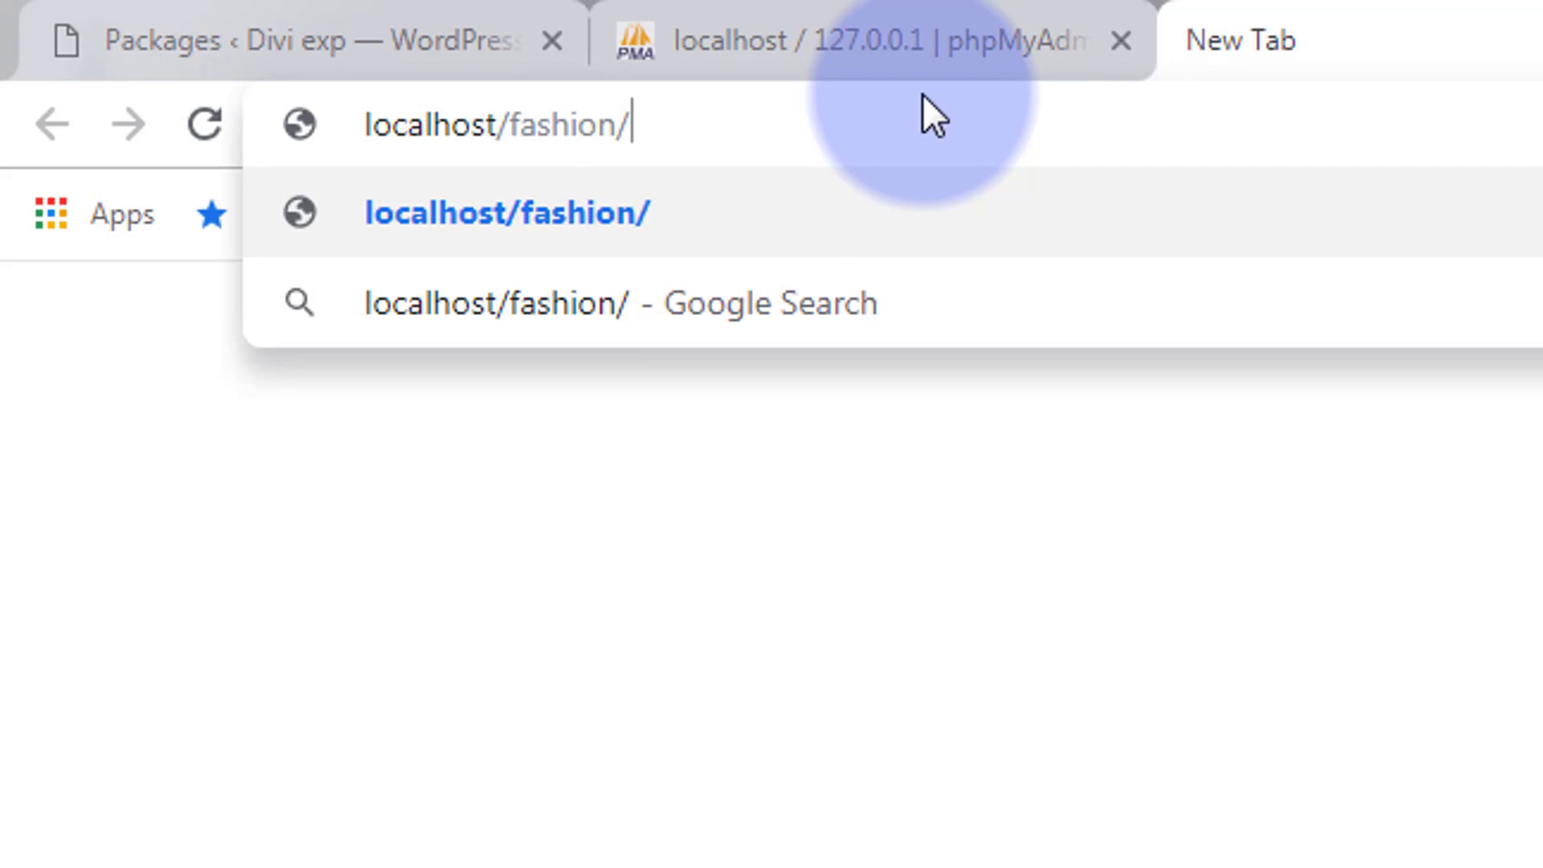
type("install")
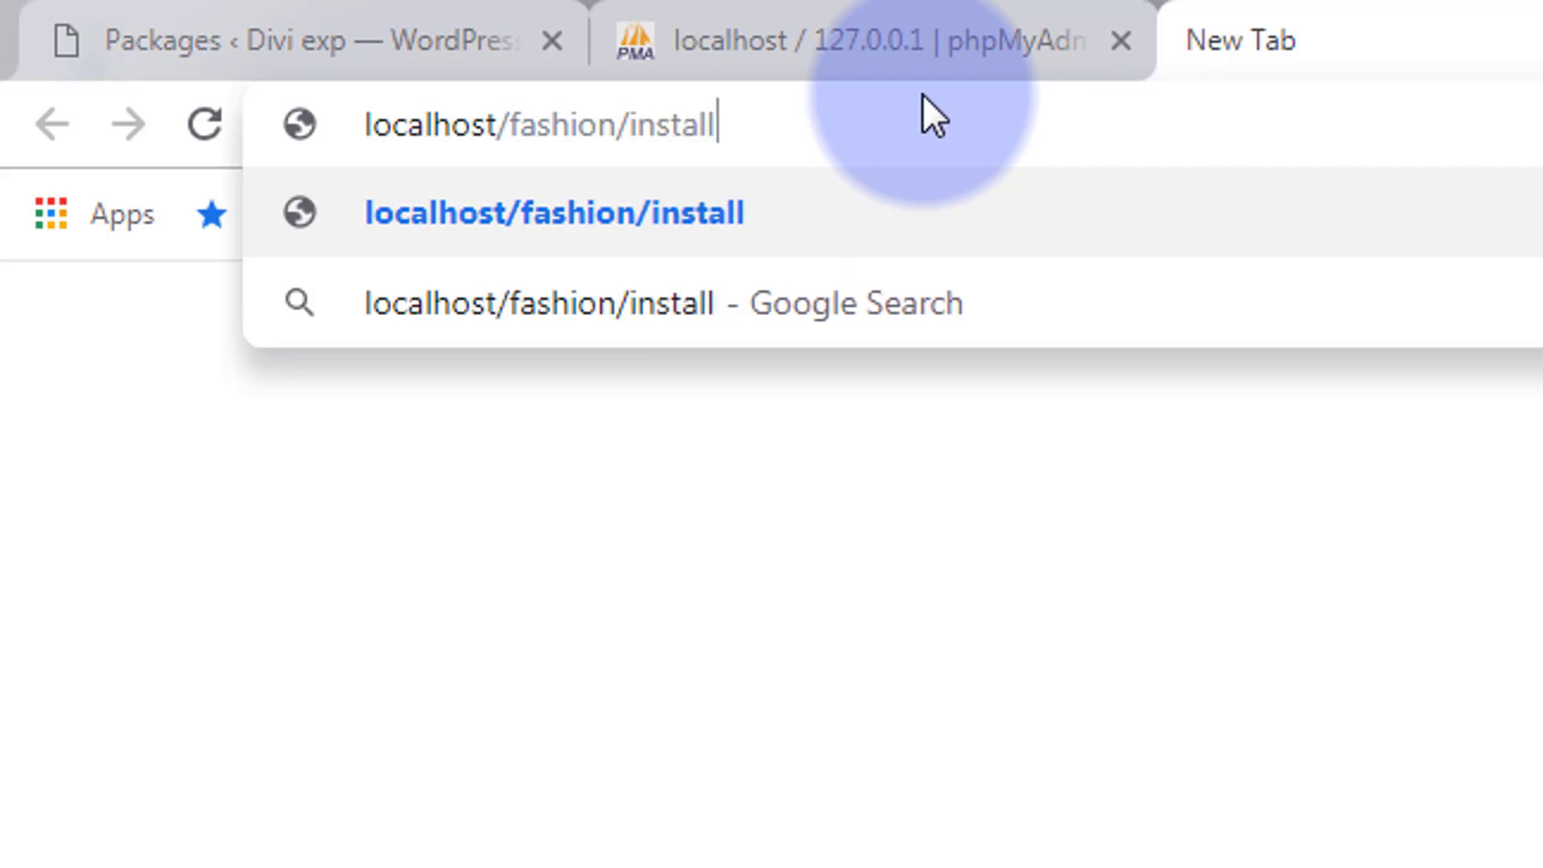
type("er.p")
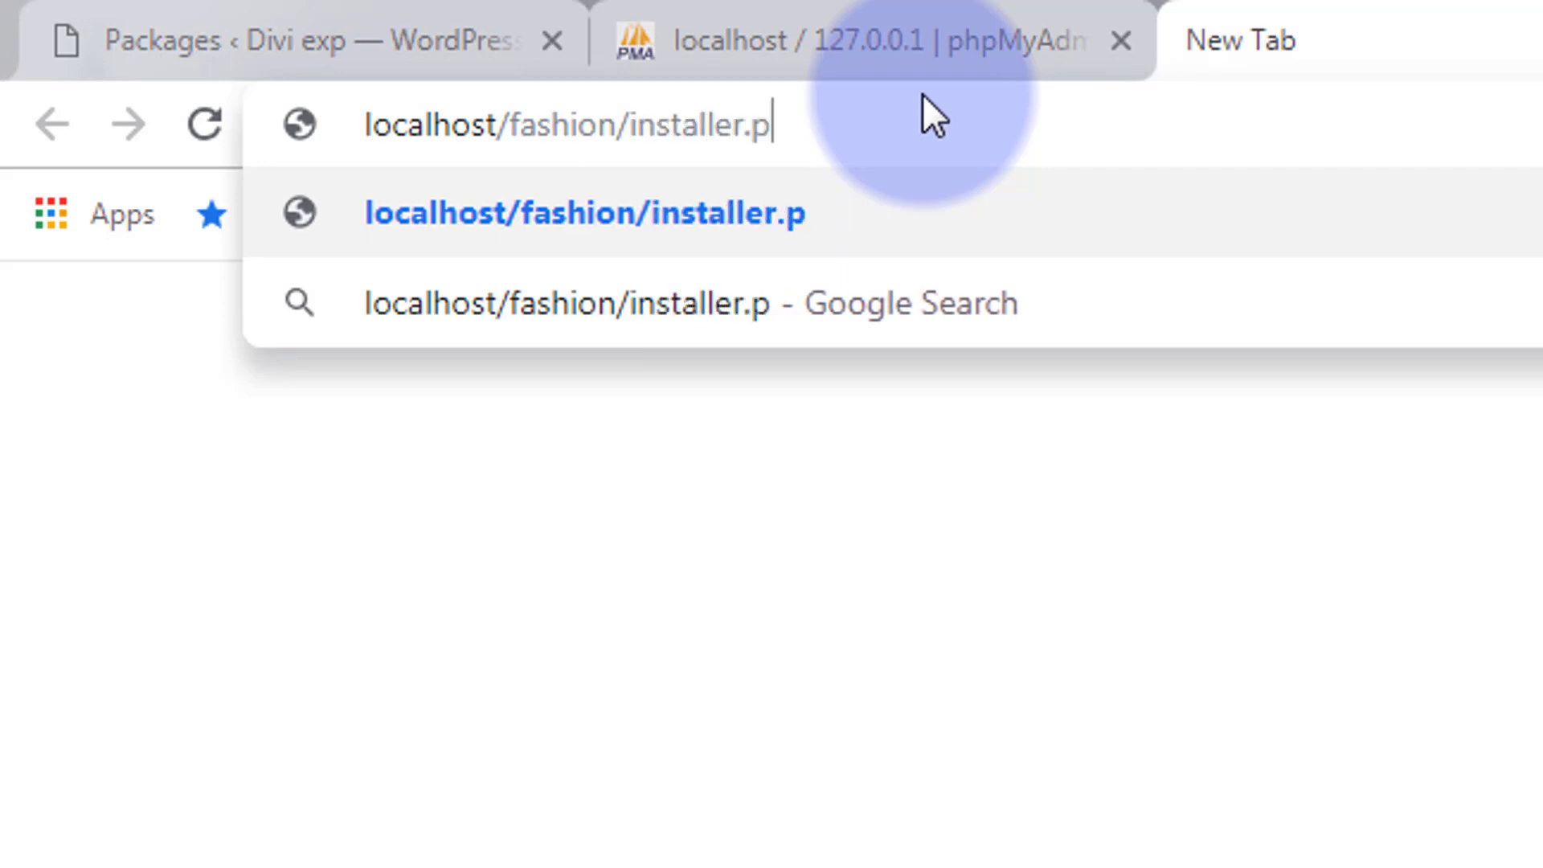
type("hp")
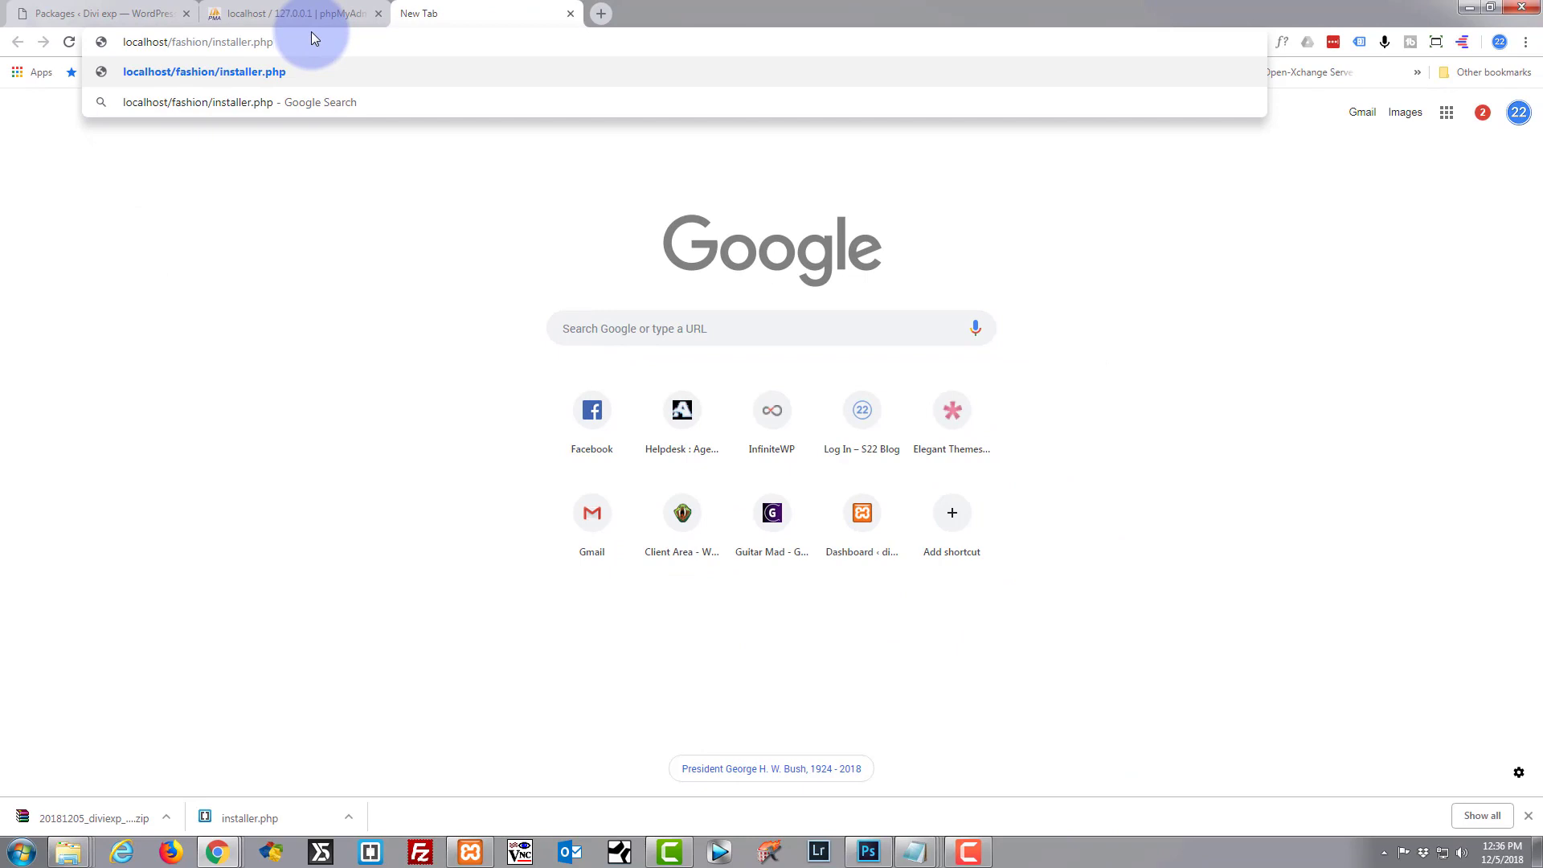
Load installer.php, accept all terms and notices, and start the archive deployment.
key("Return")
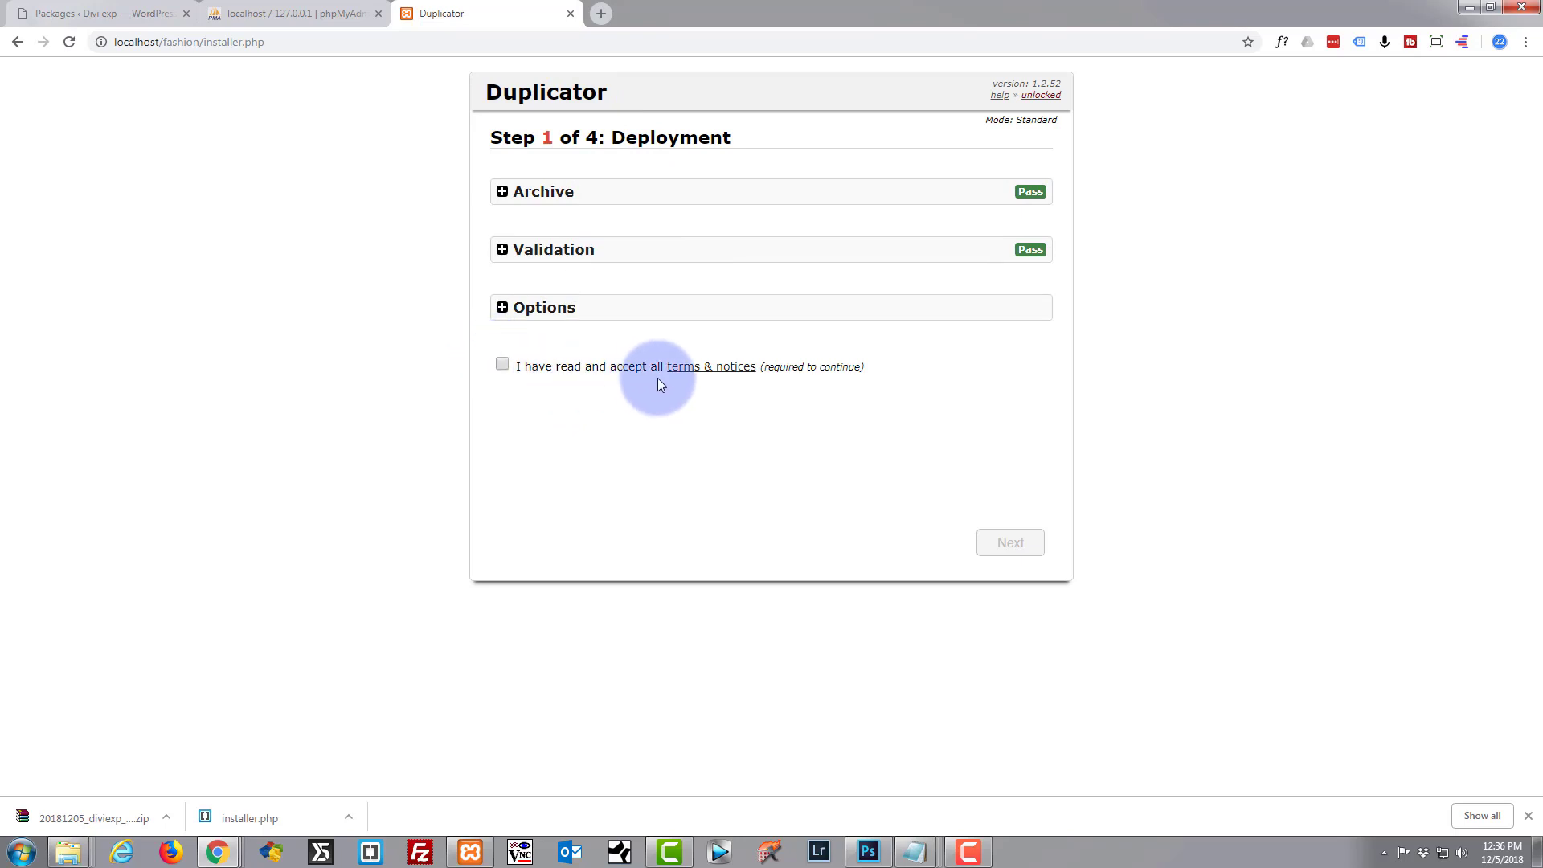
left_click(502, 366)
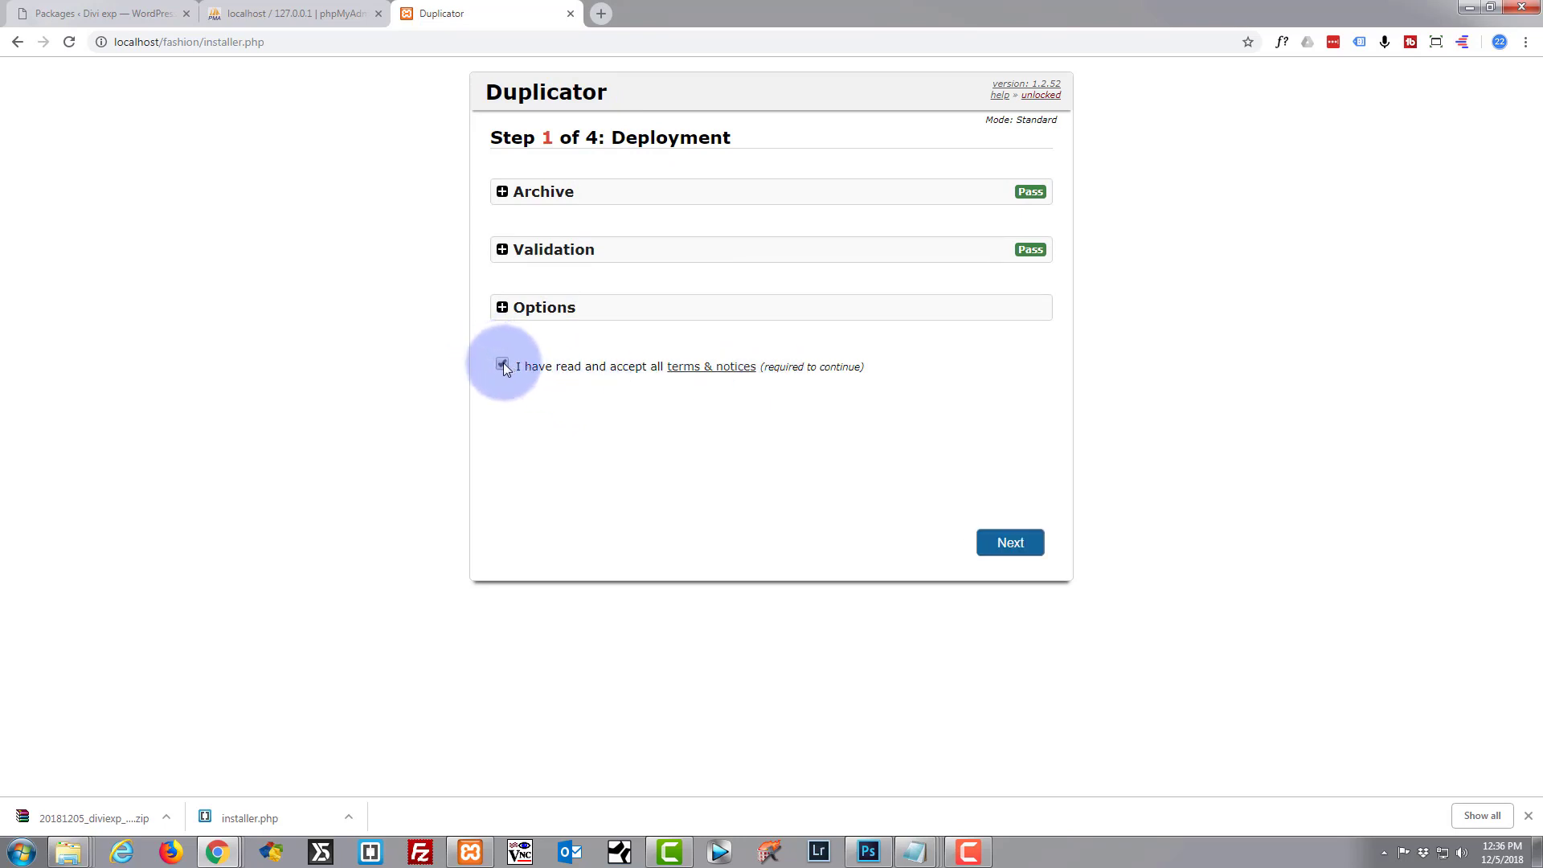
left_click(1012, 544)
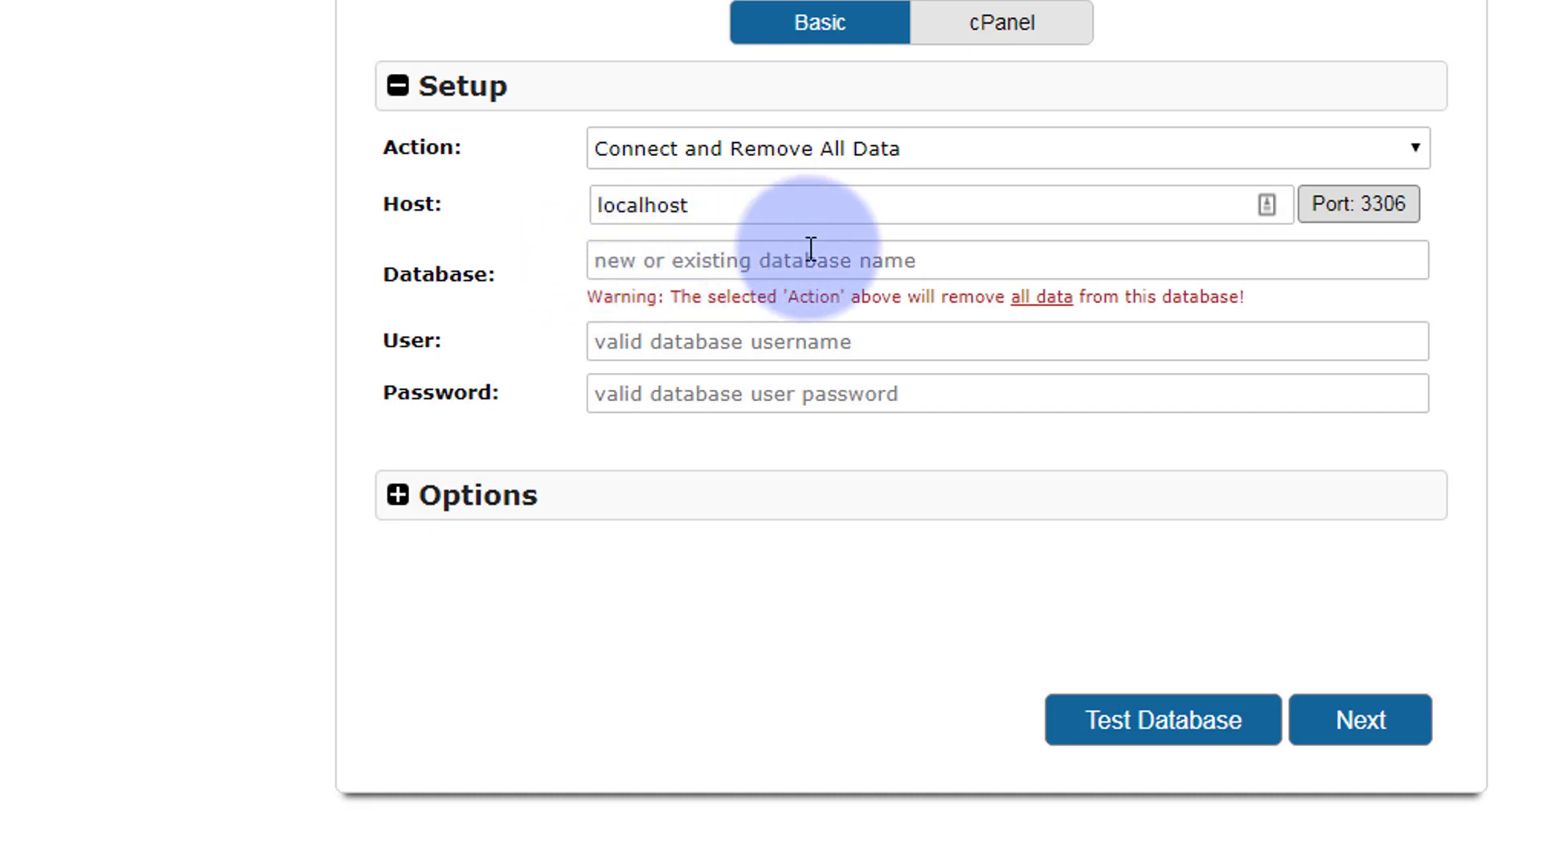
Enter the fashion database name and paste it into the User and Password fields.
left_click(625, 255)
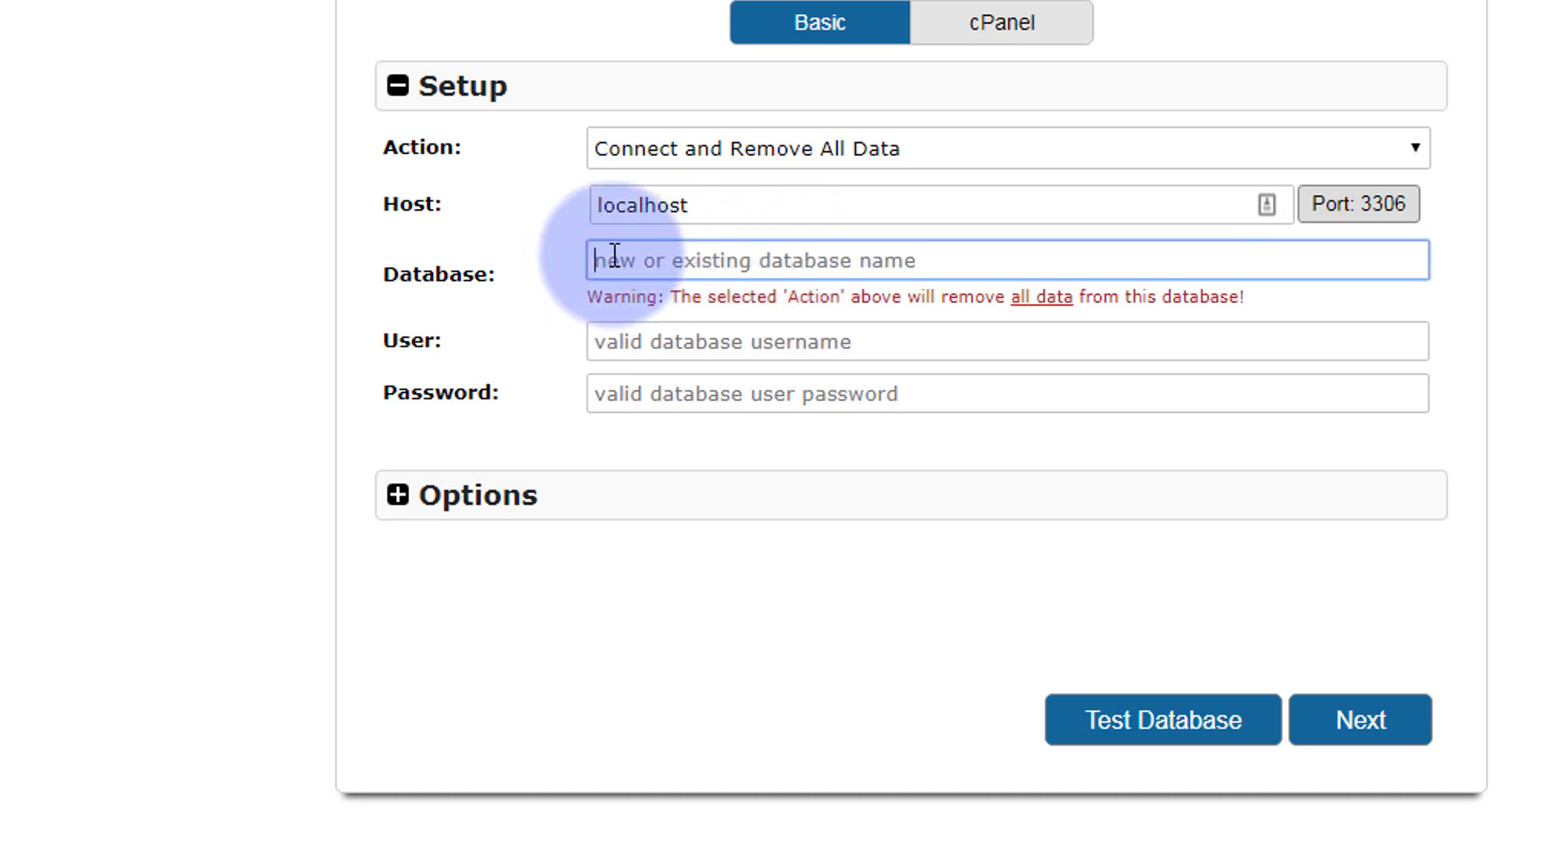
type("fashion")
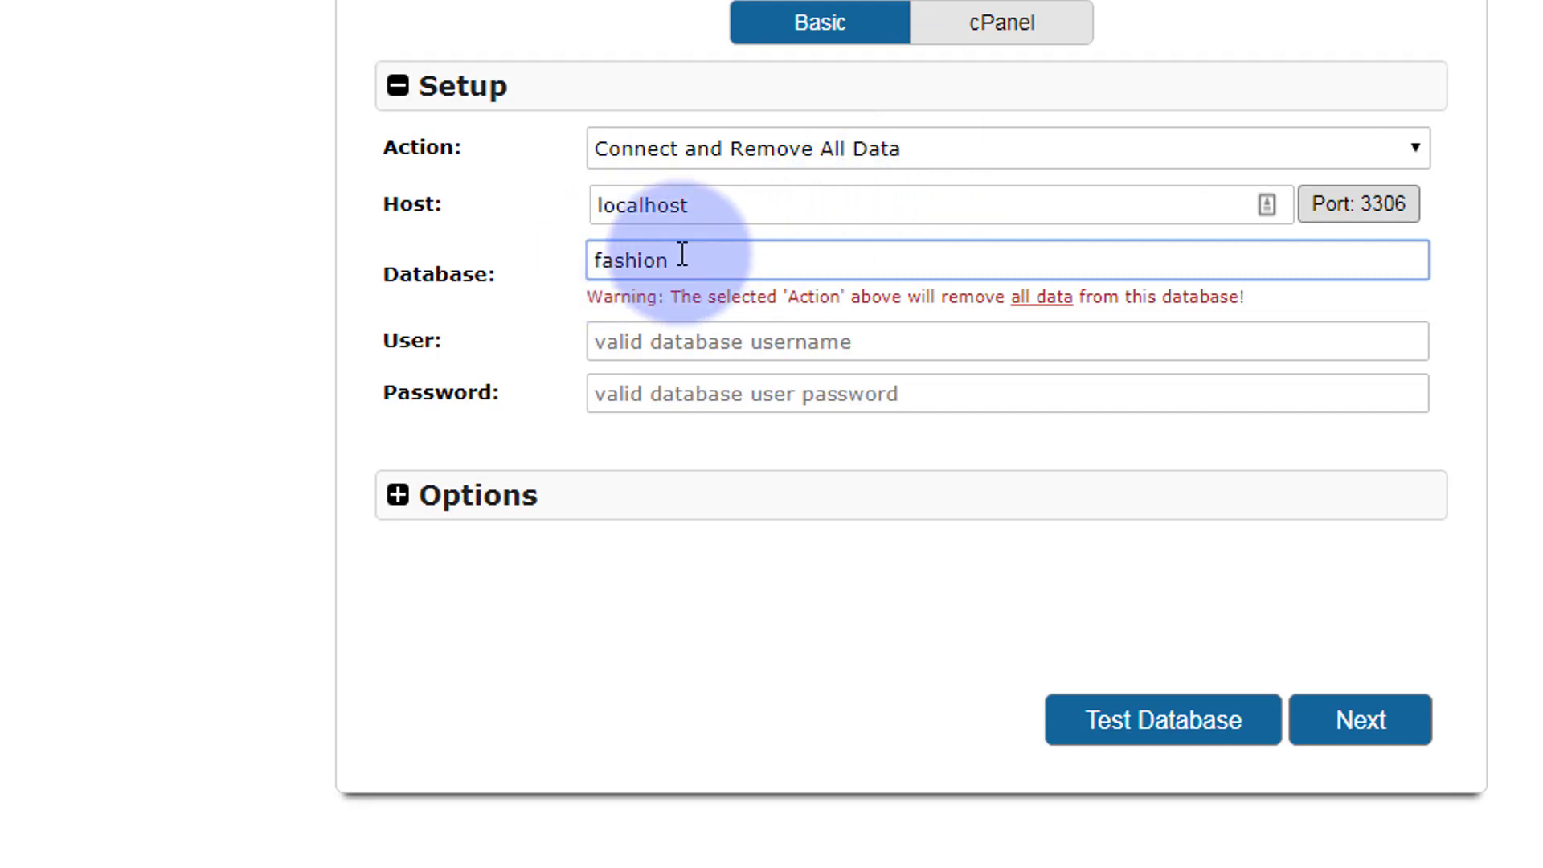
left_click_drag(675, 259, 499, 256)
key("ctrl+c")
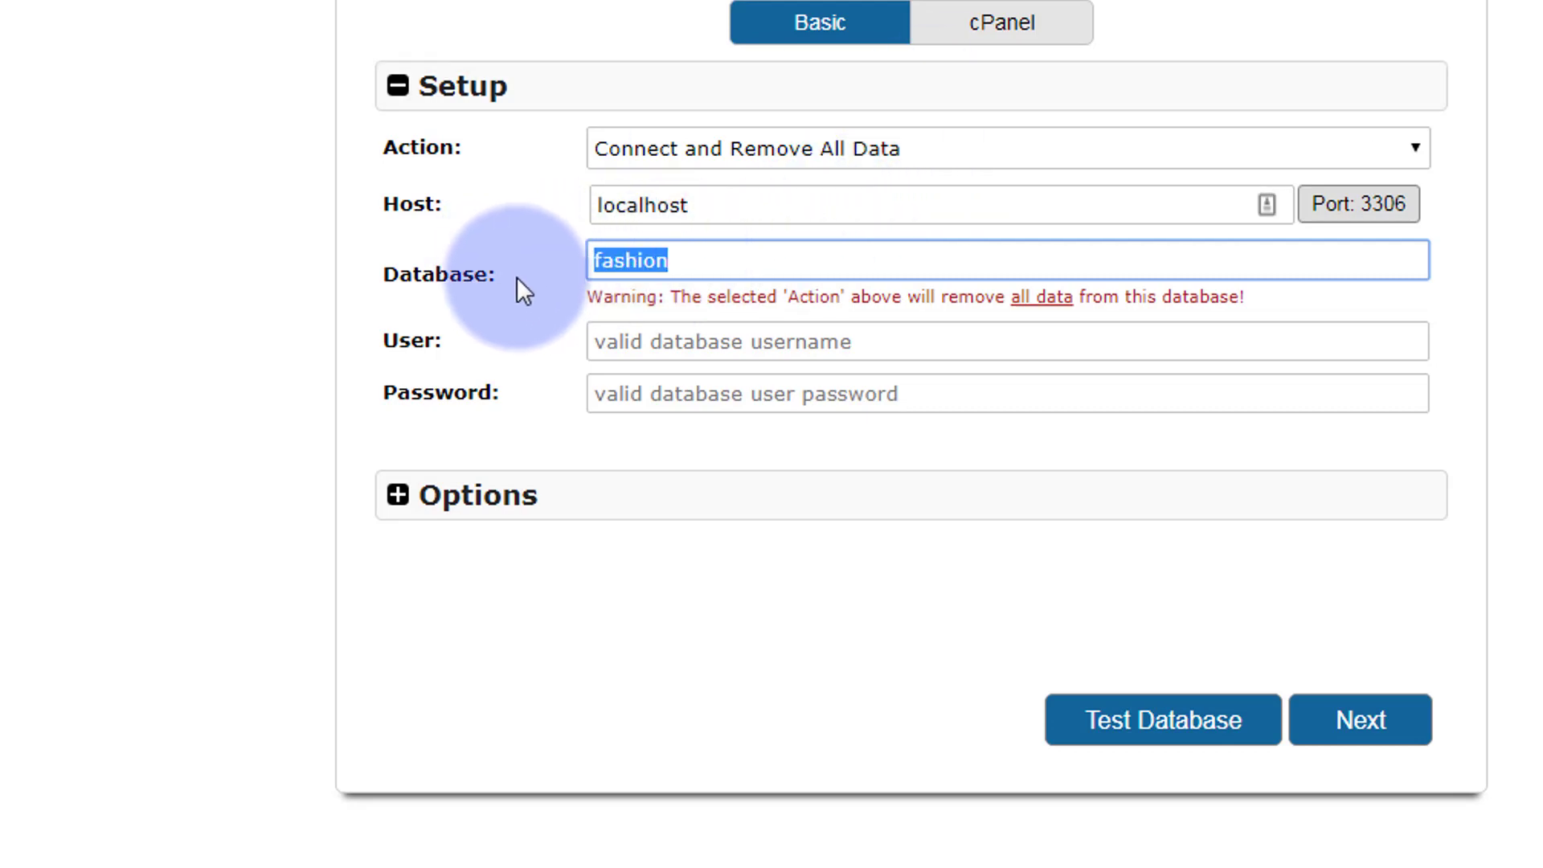
left_click(634, 341)
key("ctrl+v")
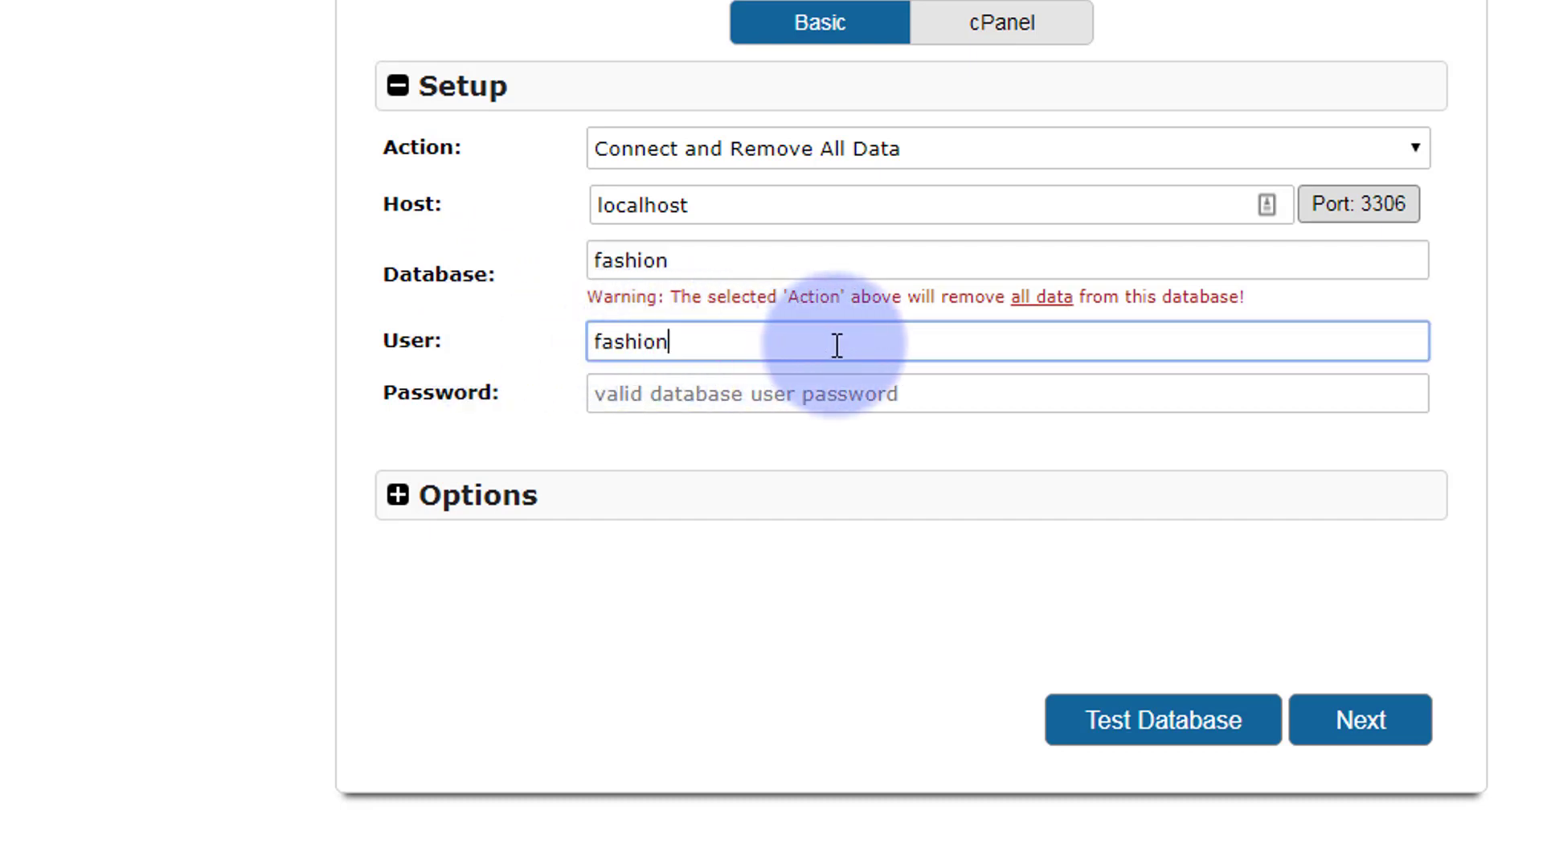
left_click(671, 392)
key("ctrl+v")
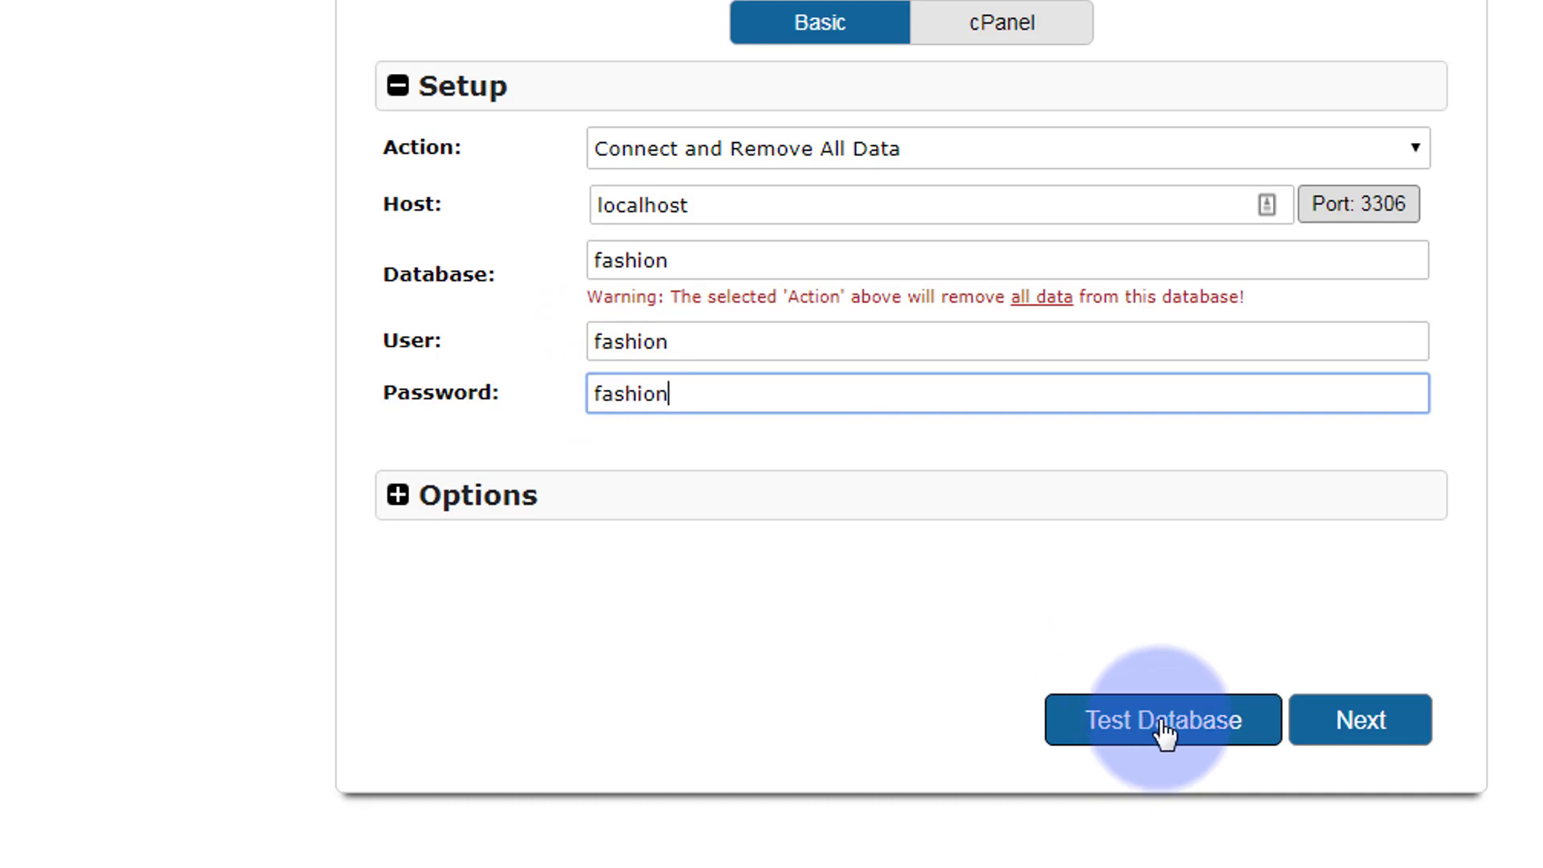
Test the database connection successfully, then proceed and confirm running the install.
left_click(1187, 730)
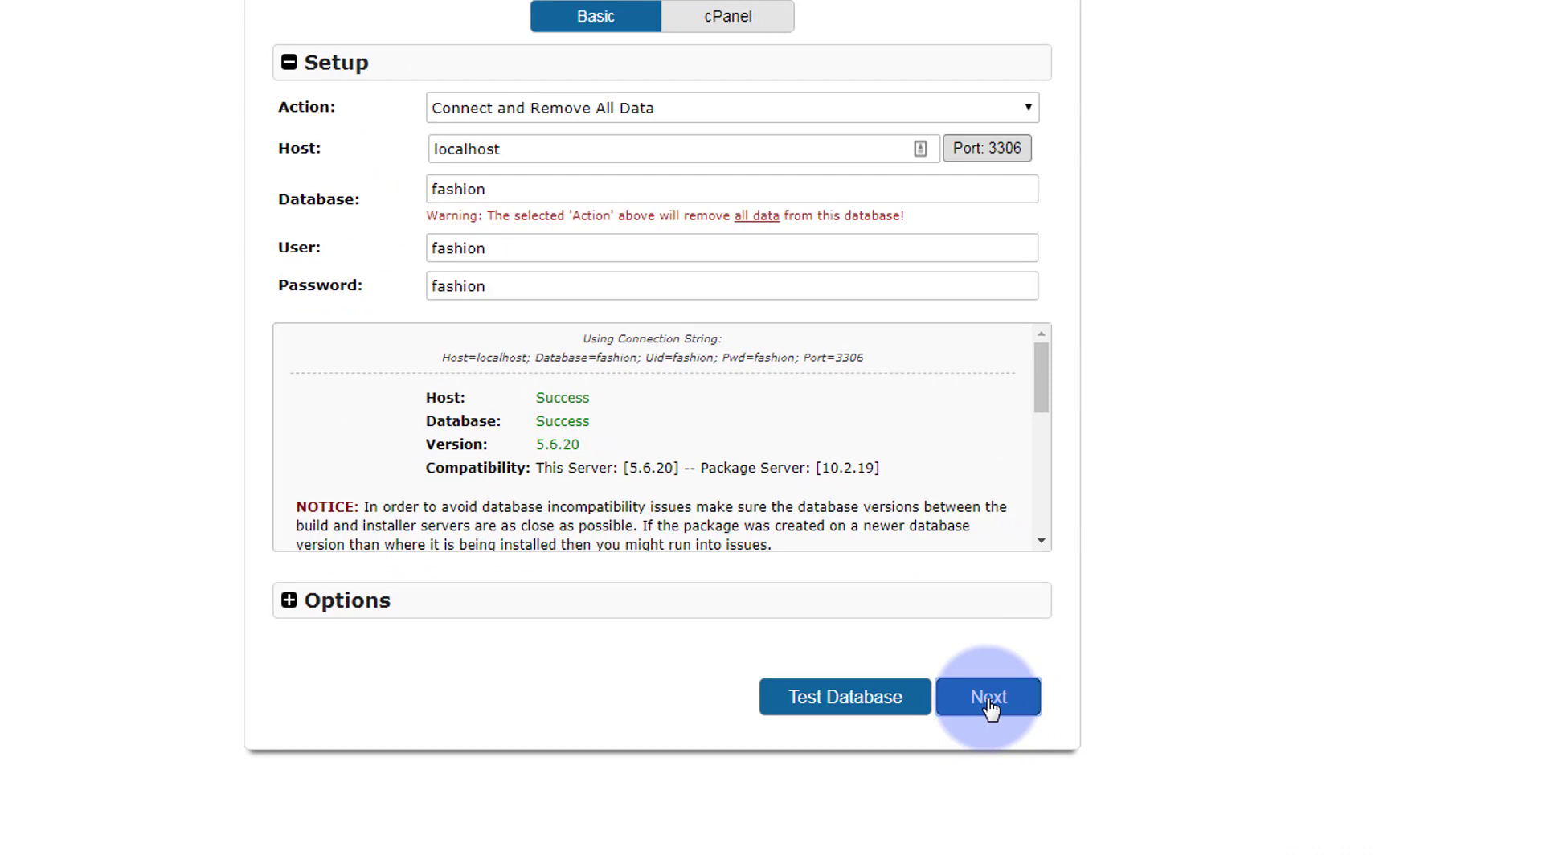
left_click(989, 699)
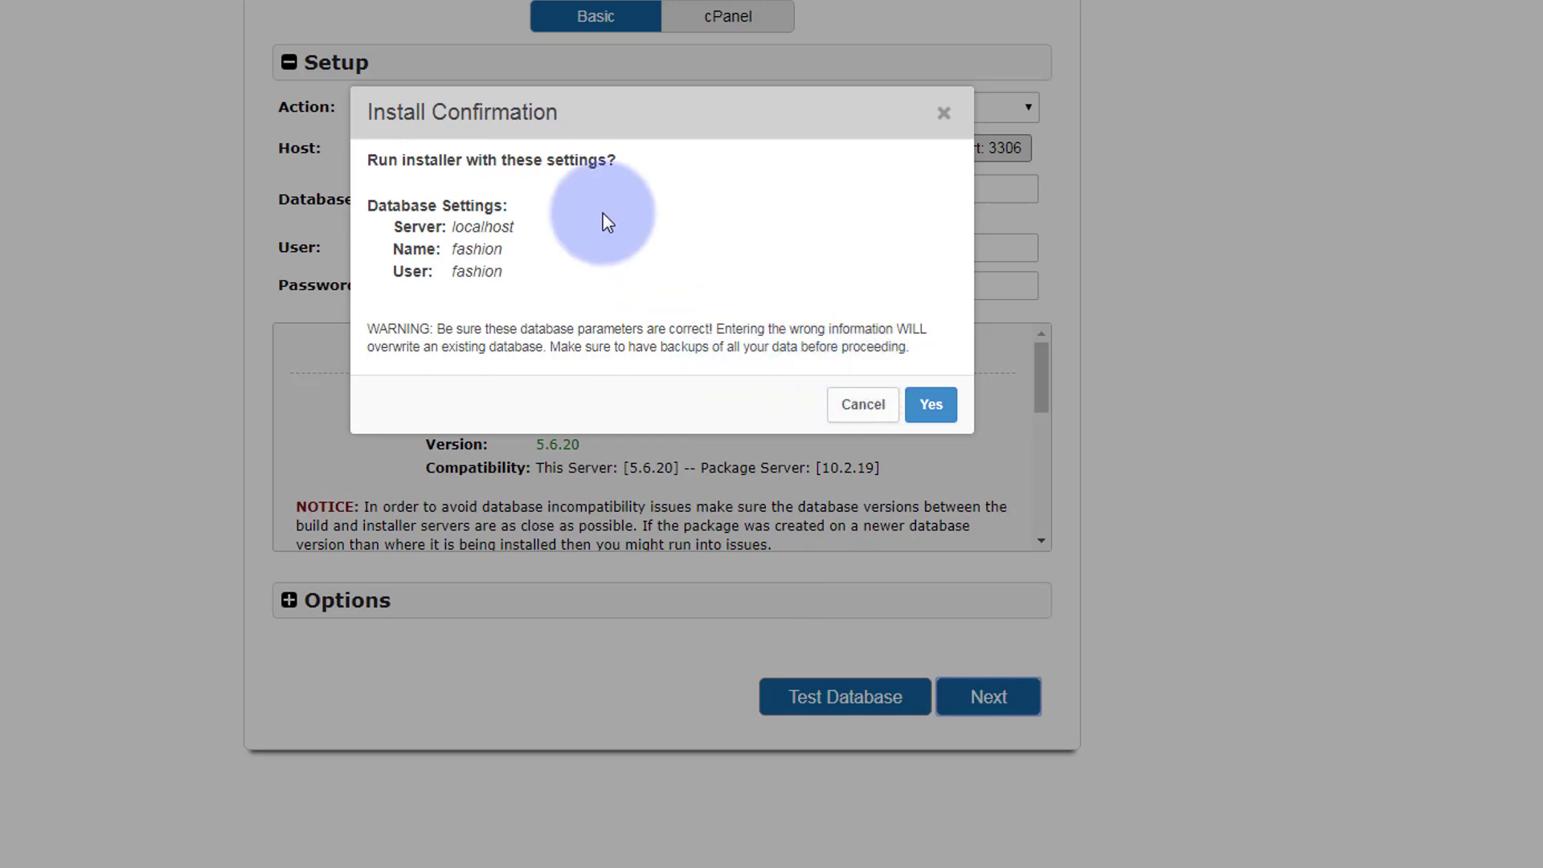
left_click(931, 406)
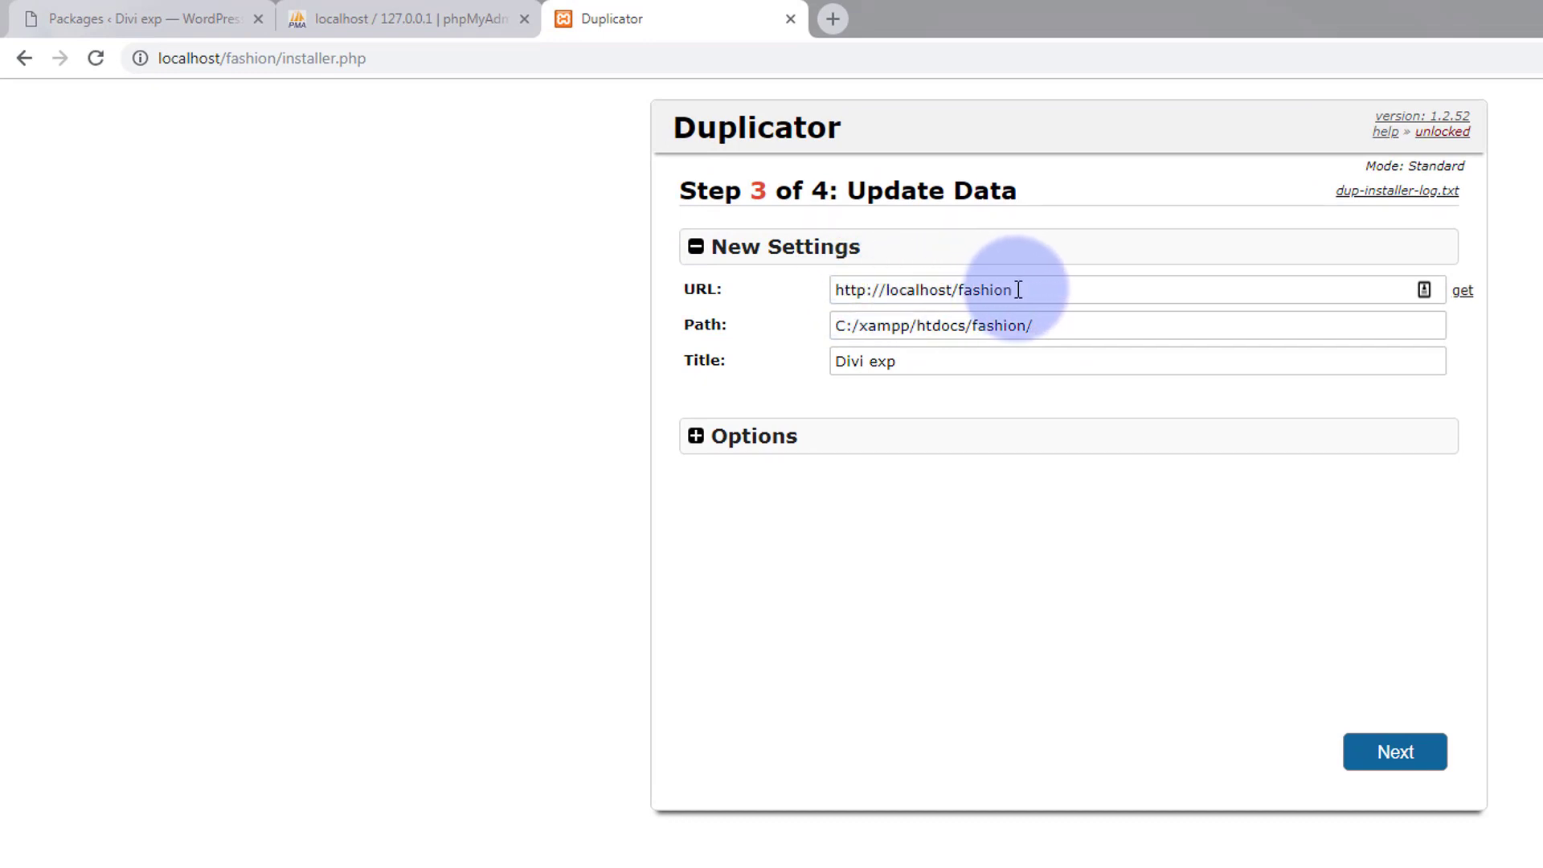
left_click(152, 16)
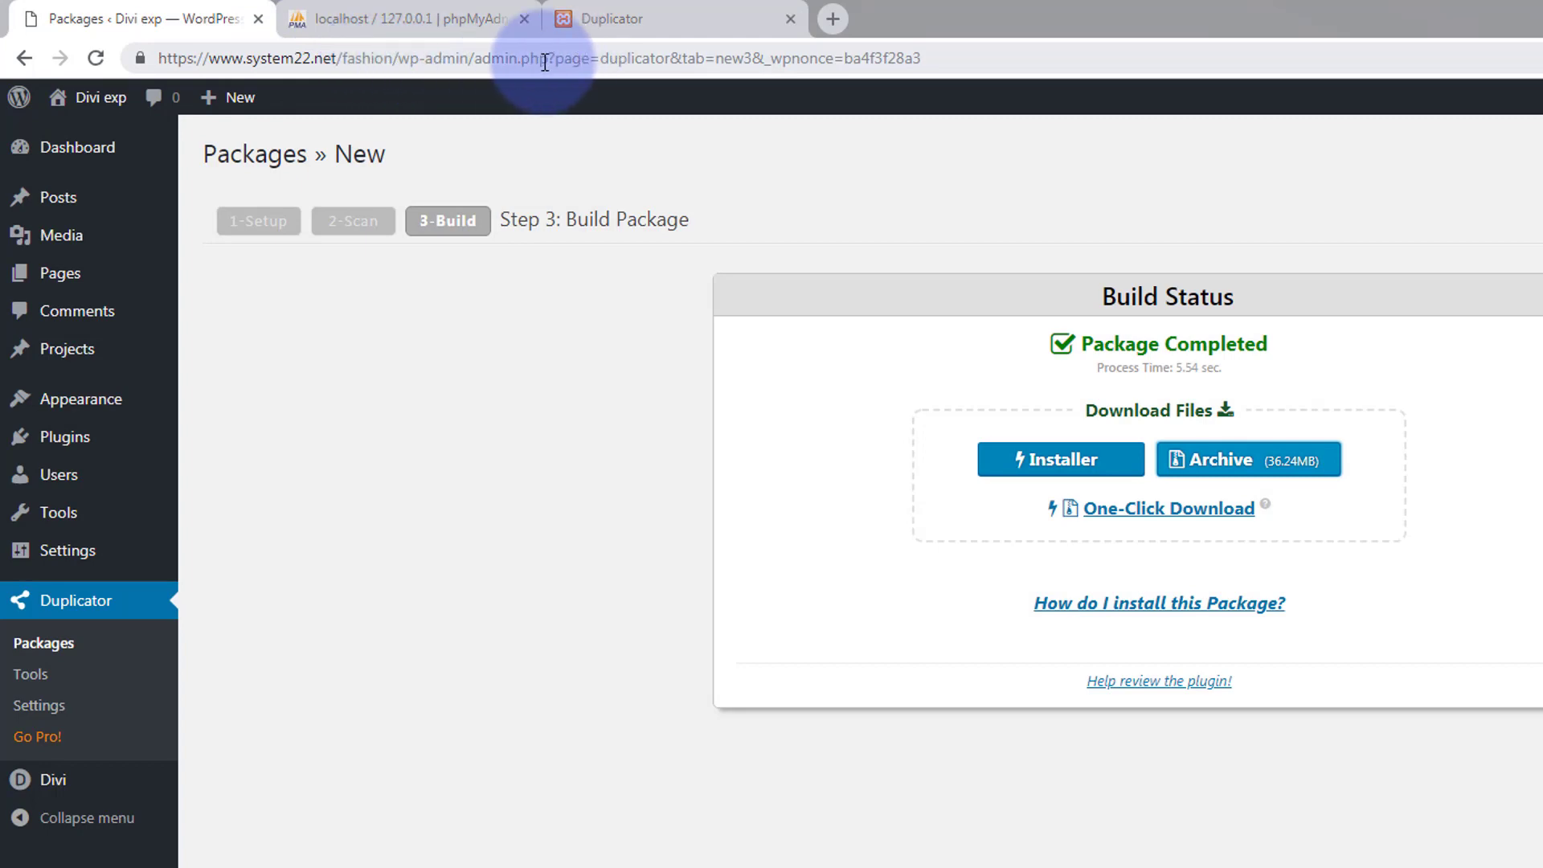
left_click(612, 16)
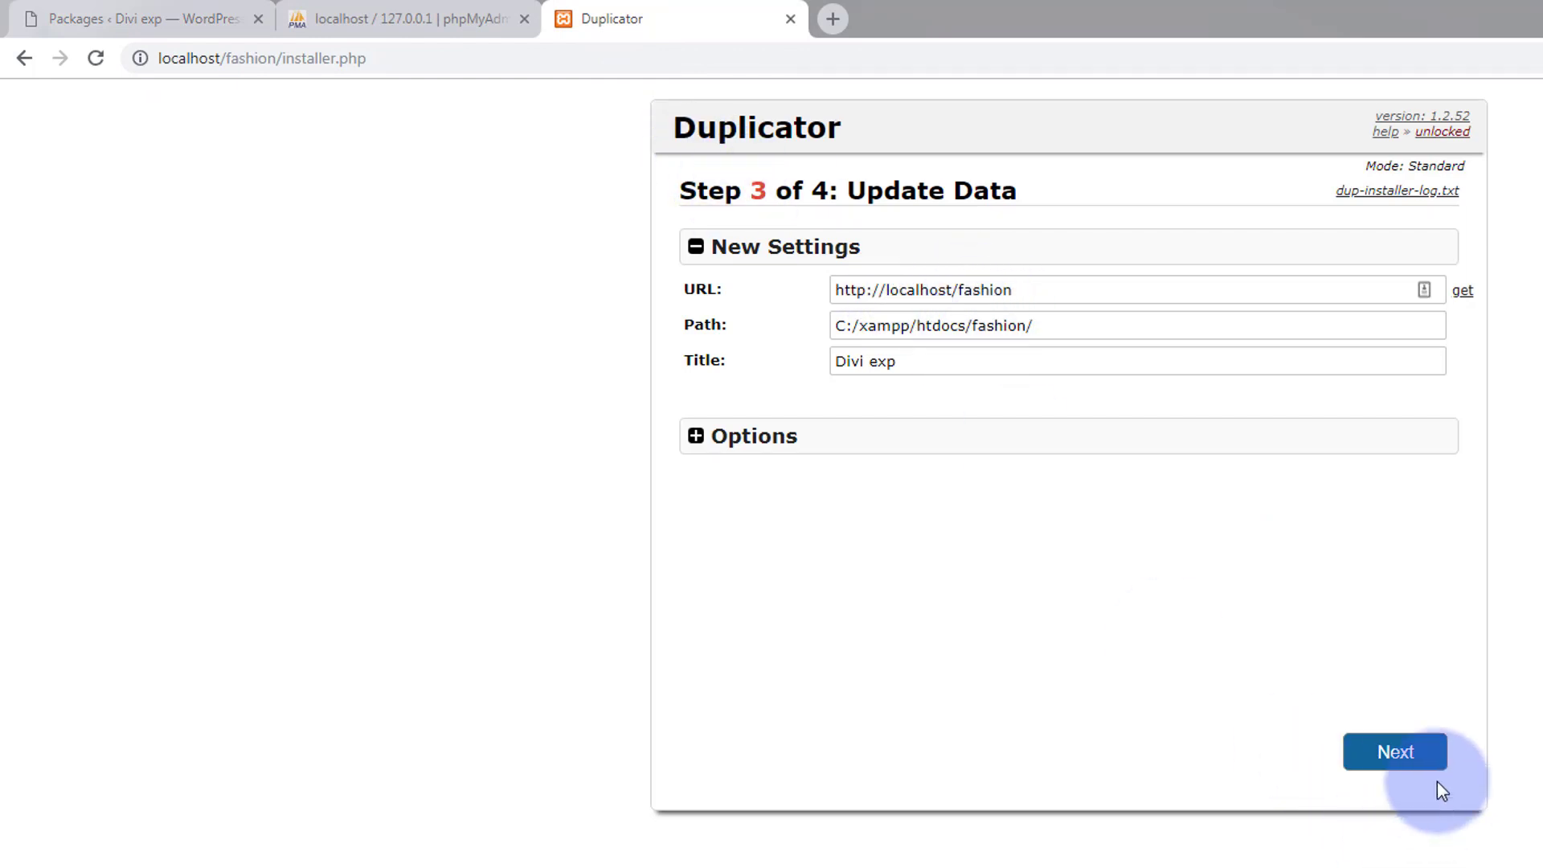
left_click(1395, 752)
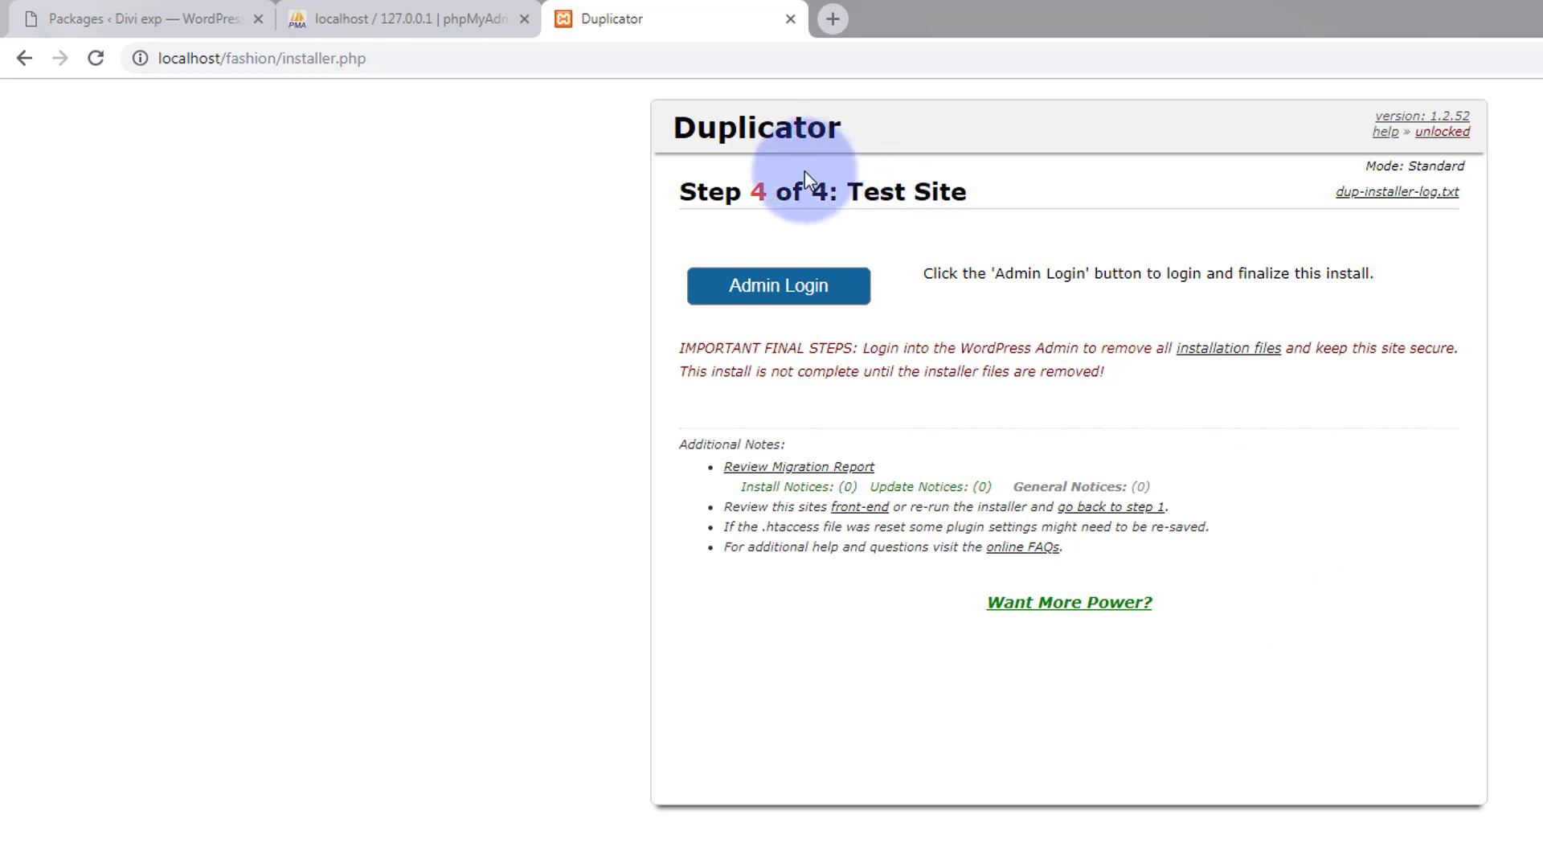
Open Admin Login for the migrated site and return to its login tab.
left_click(765, 296)
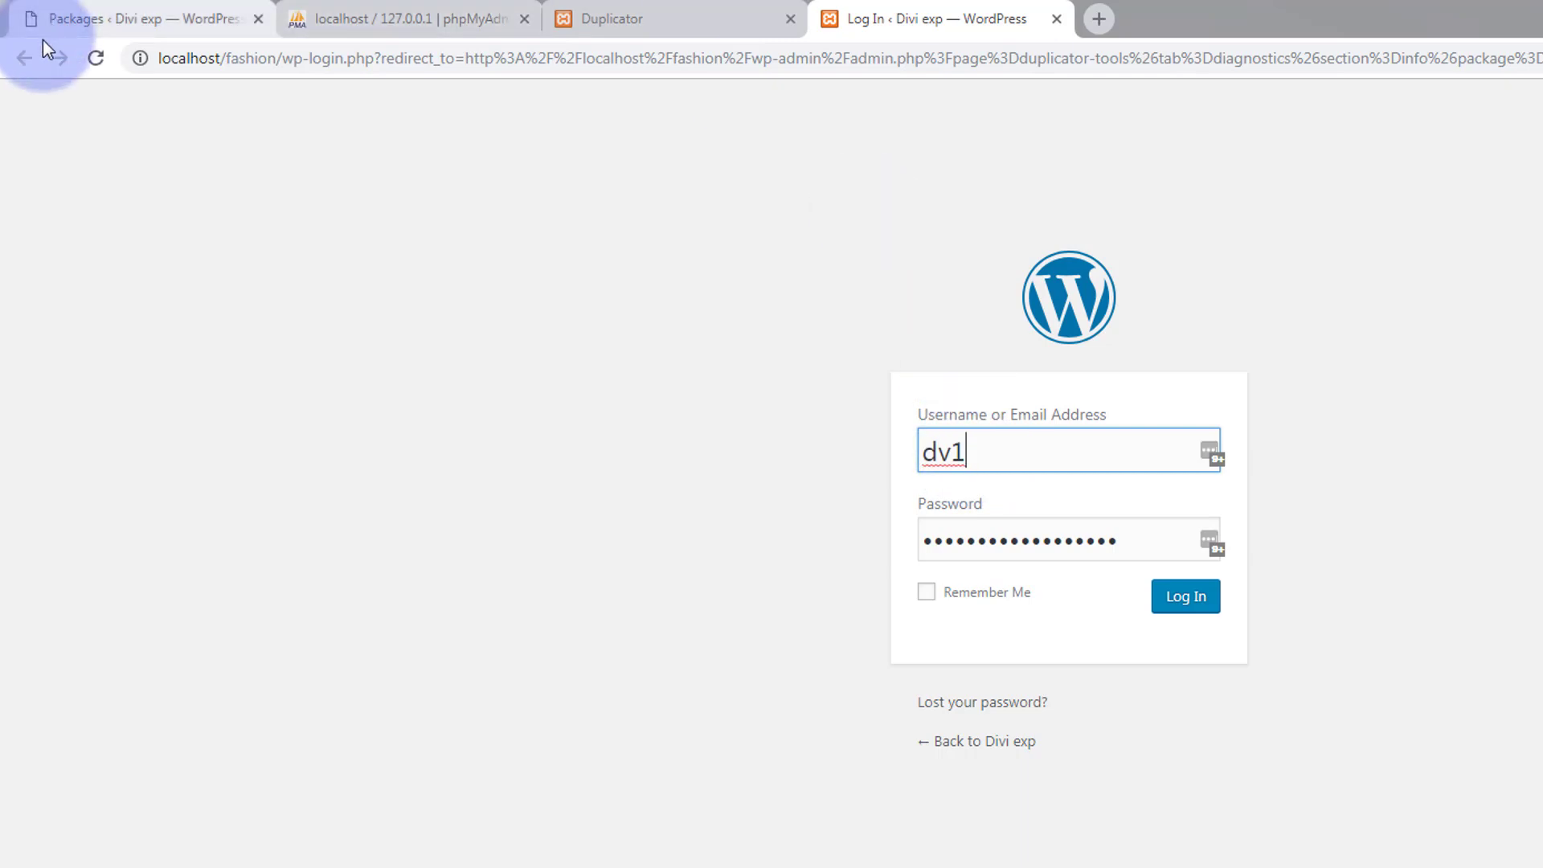
left_click(149, 18)
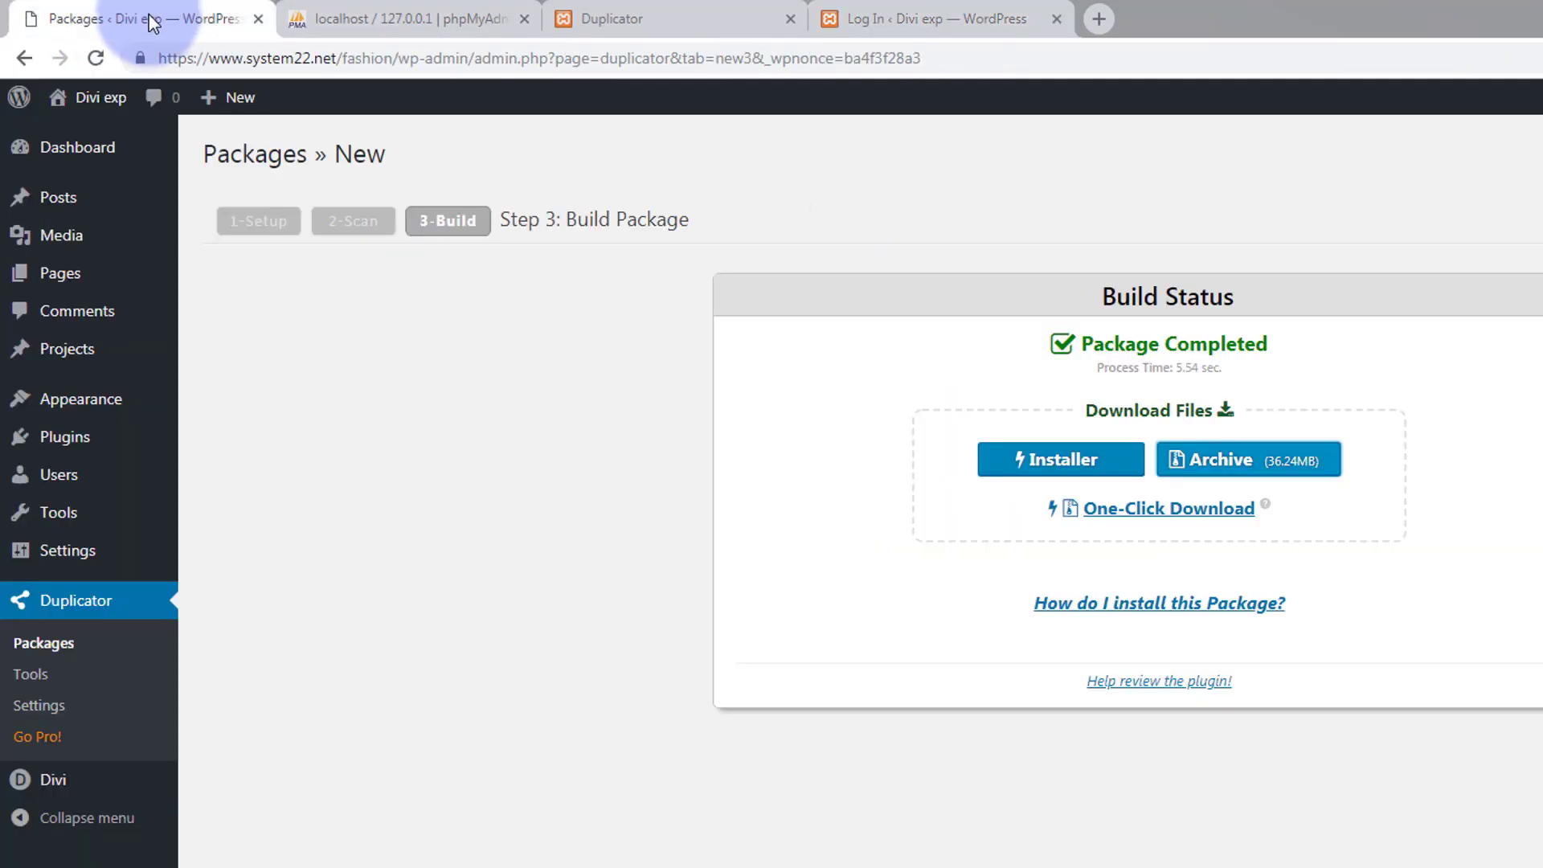
mouse_move(92, 101)
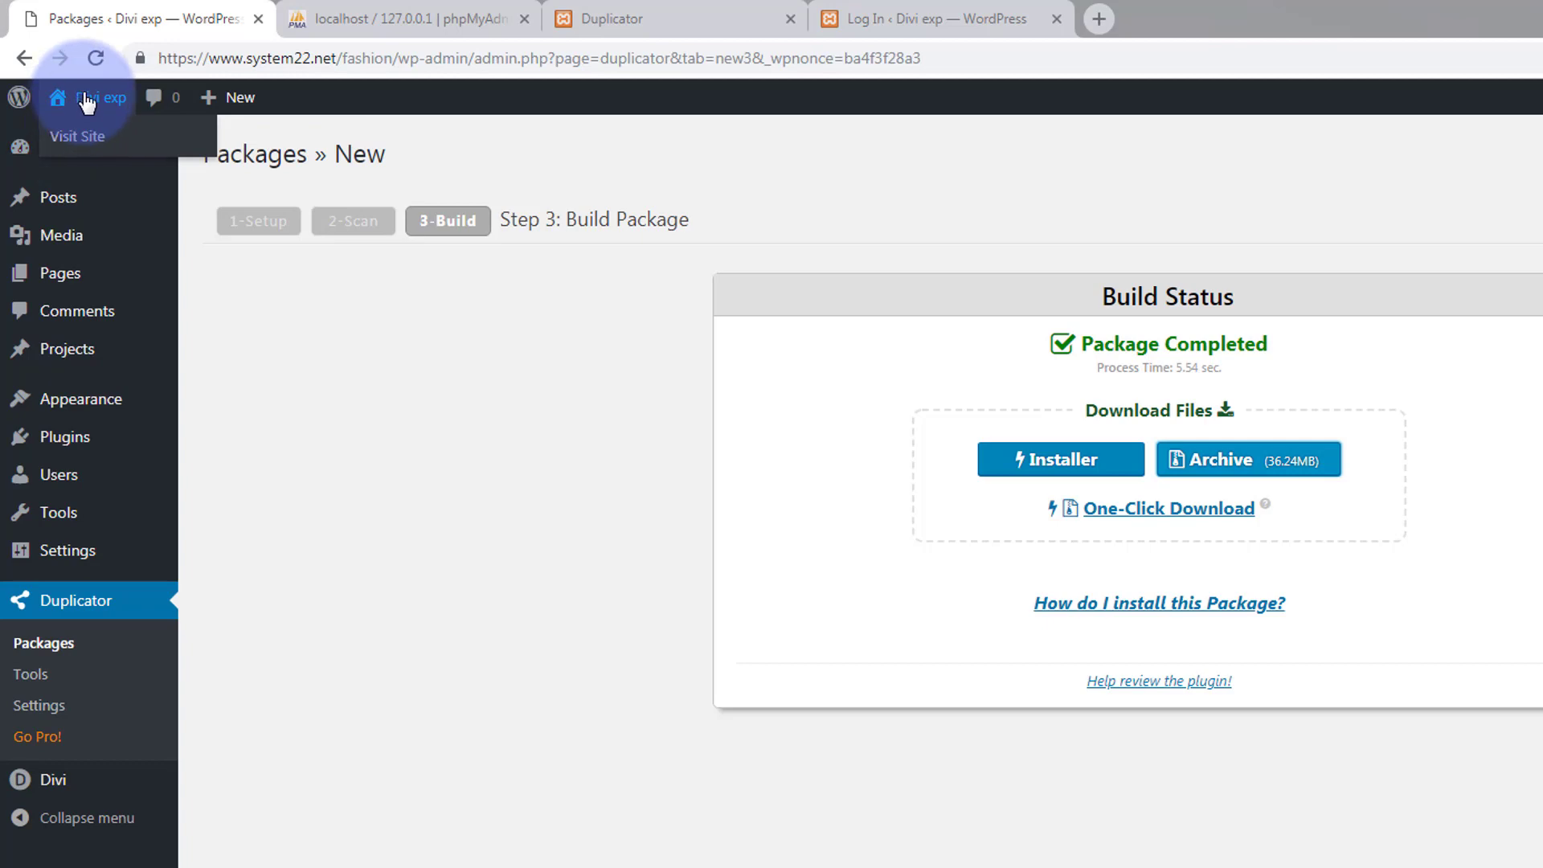
left_click(966, 11)
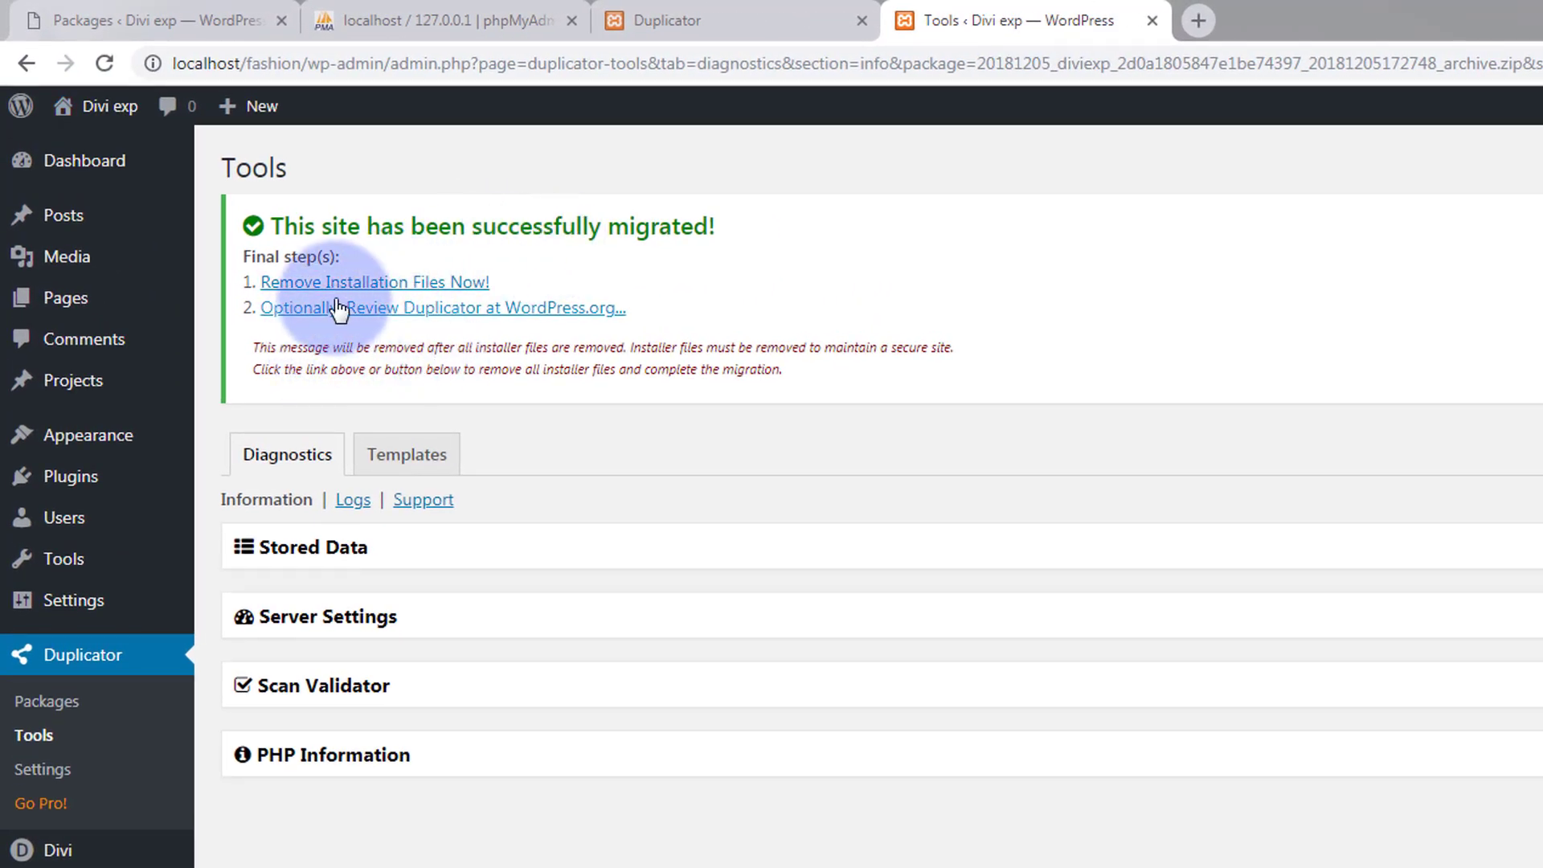
Remove the leftover installation files and clear Duplicator's build cache under Stored Data.
left_click(364, 294)
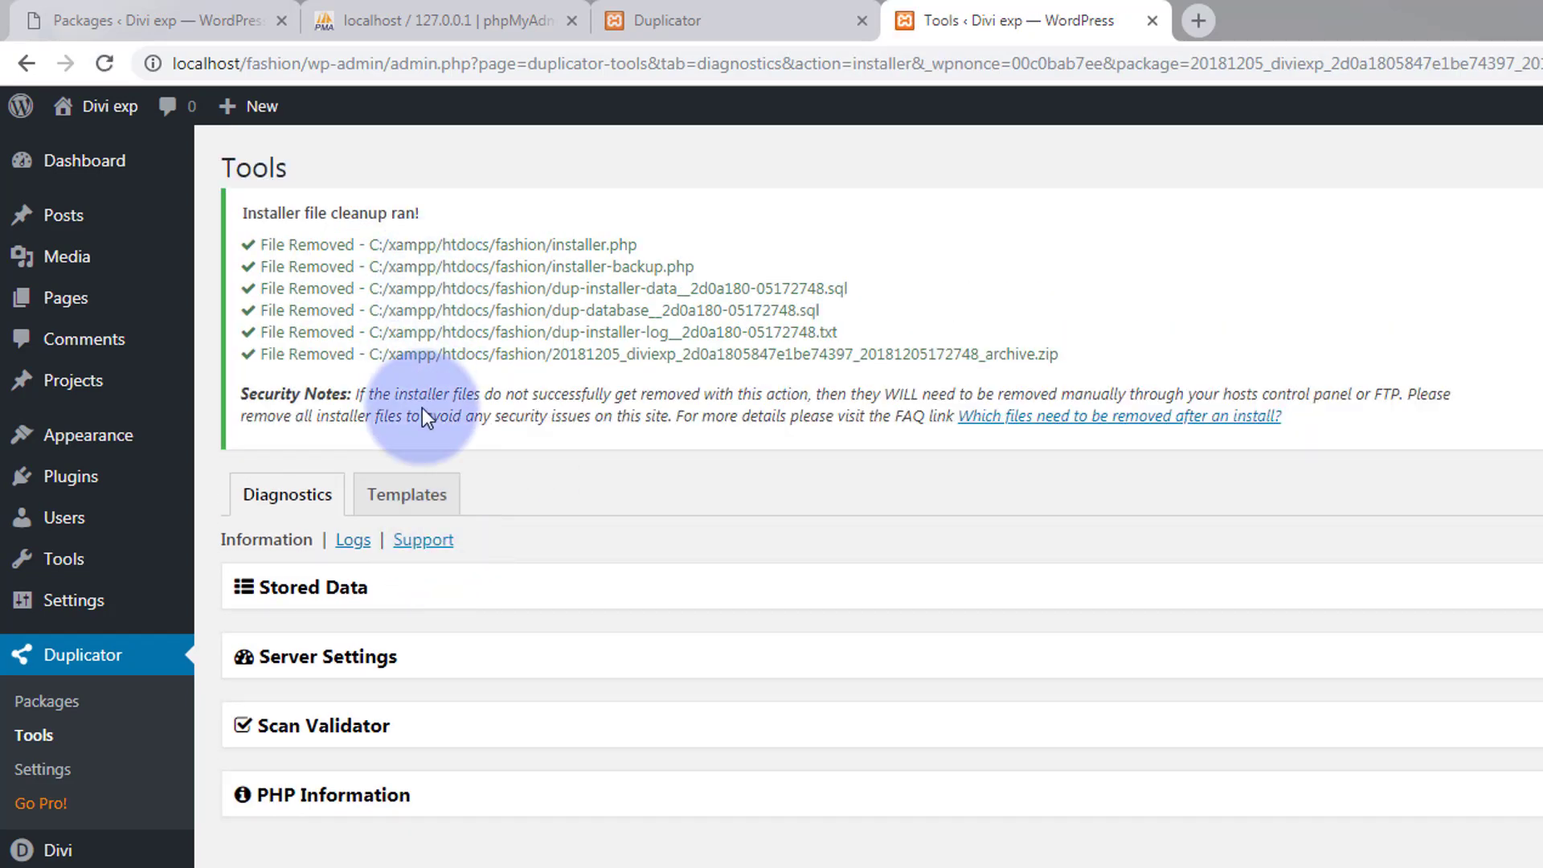
left_click(368, 595)
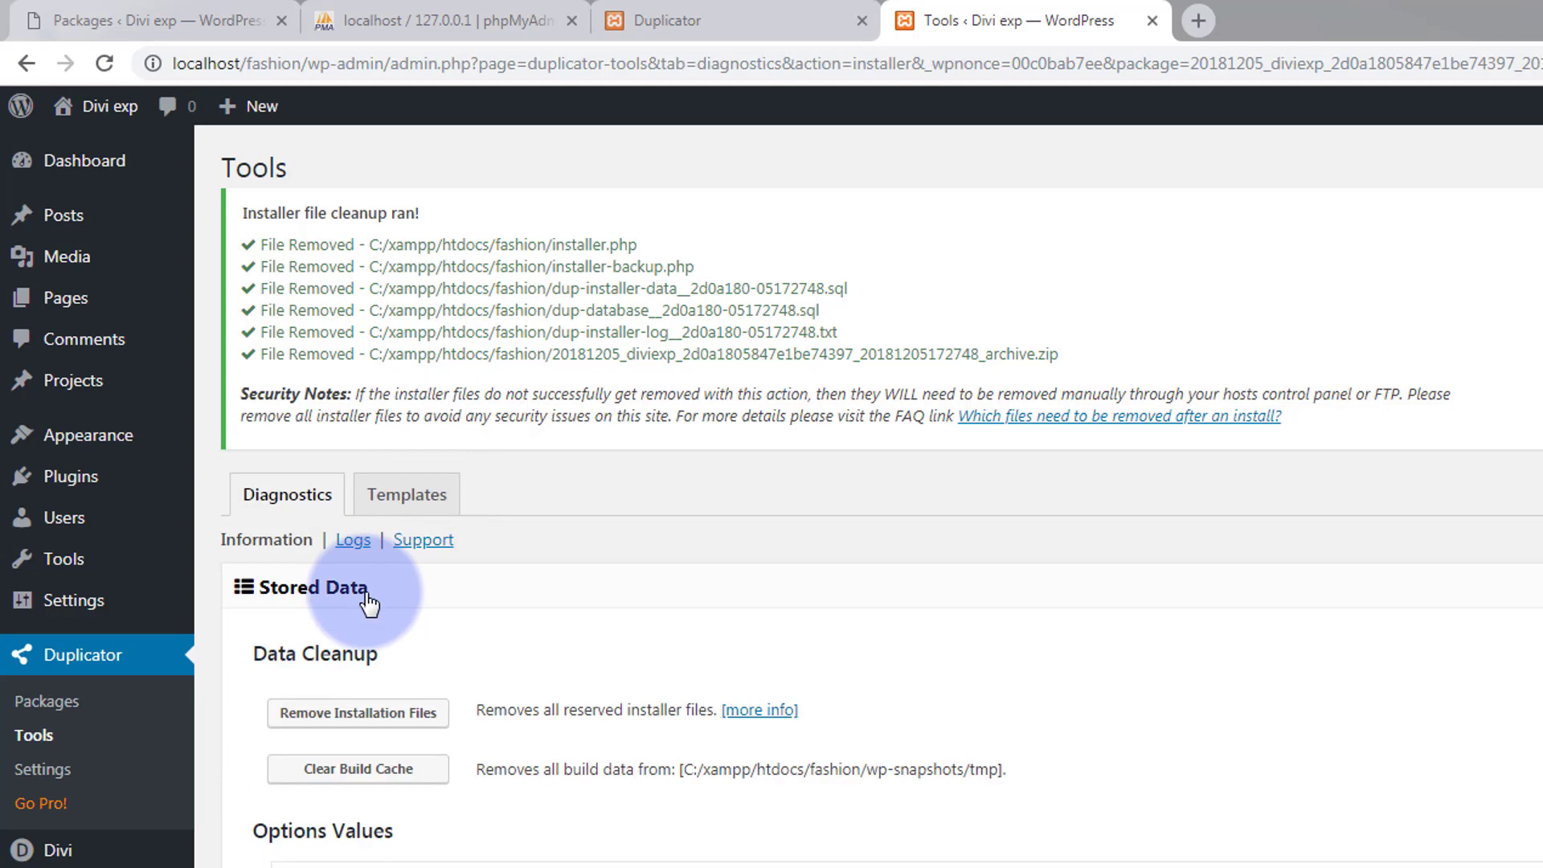
scroll(530, 643, "down", 2)
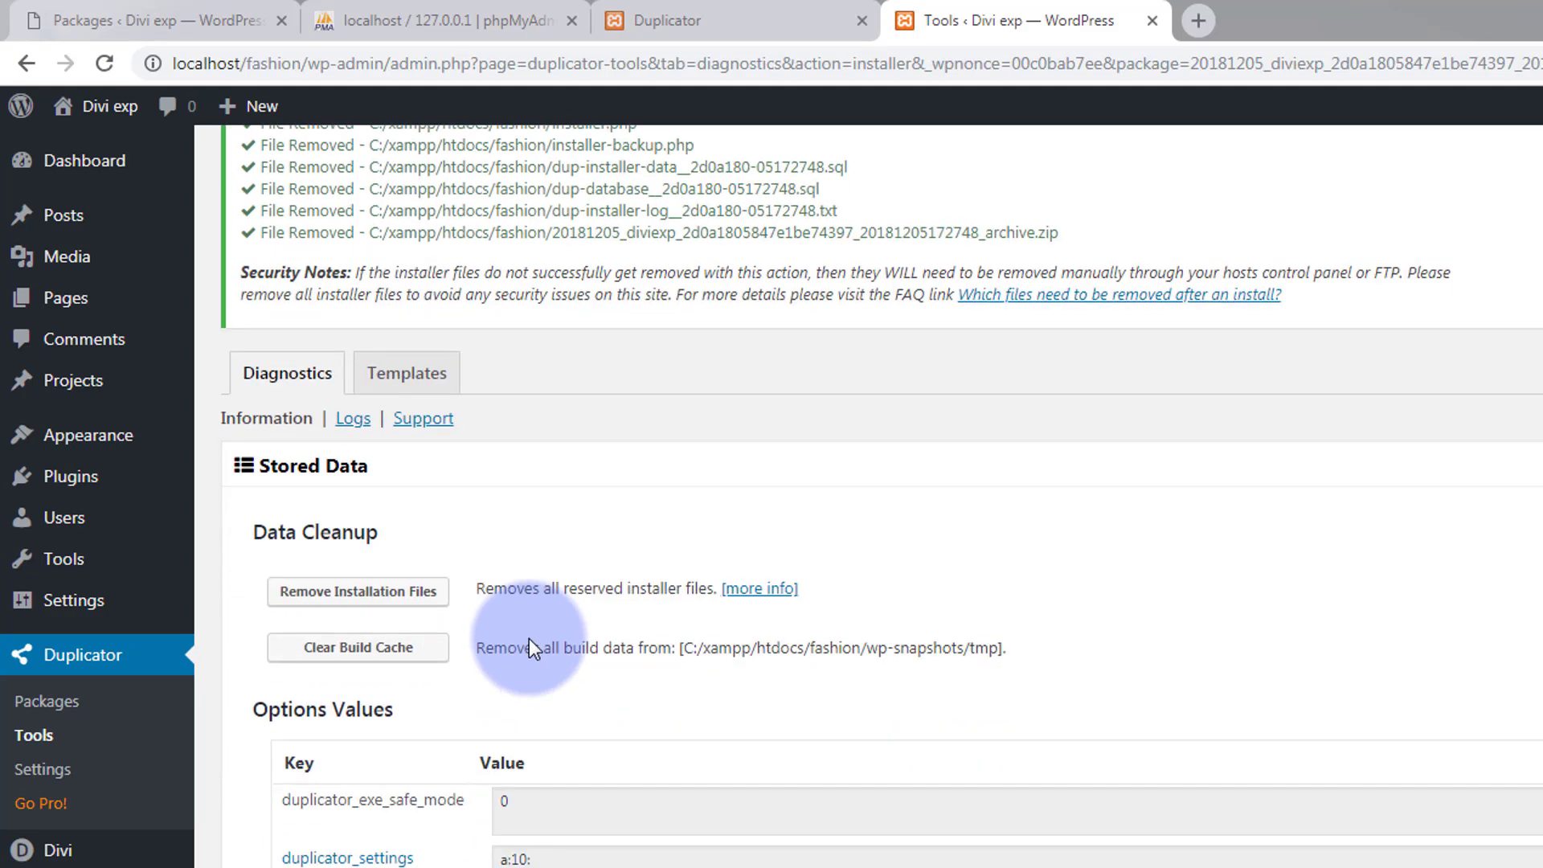
scroll(529, 638, "down", 1)
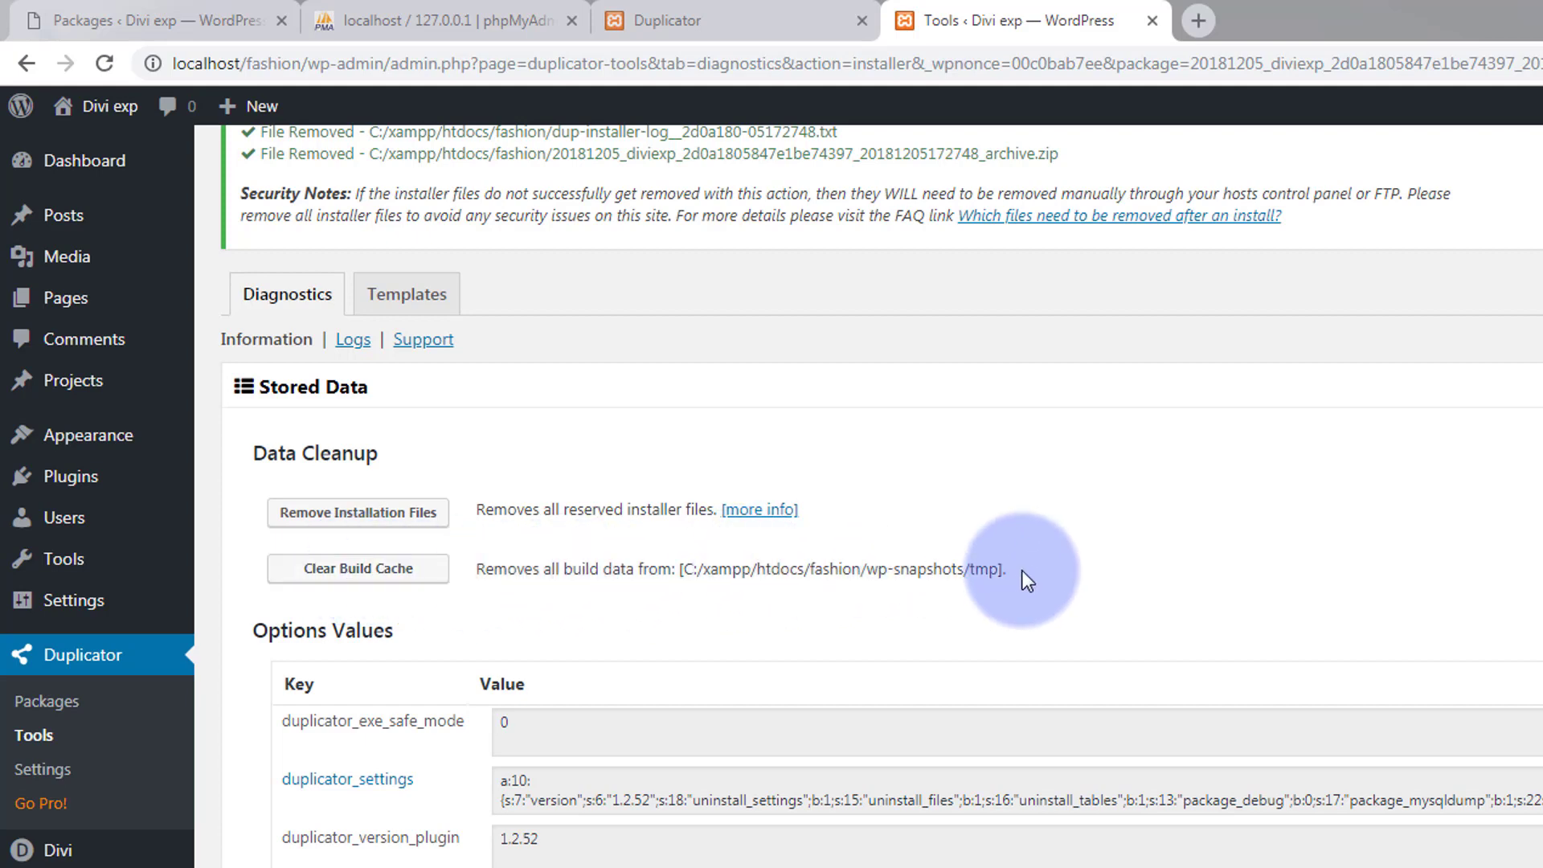
left_click(349, 576)
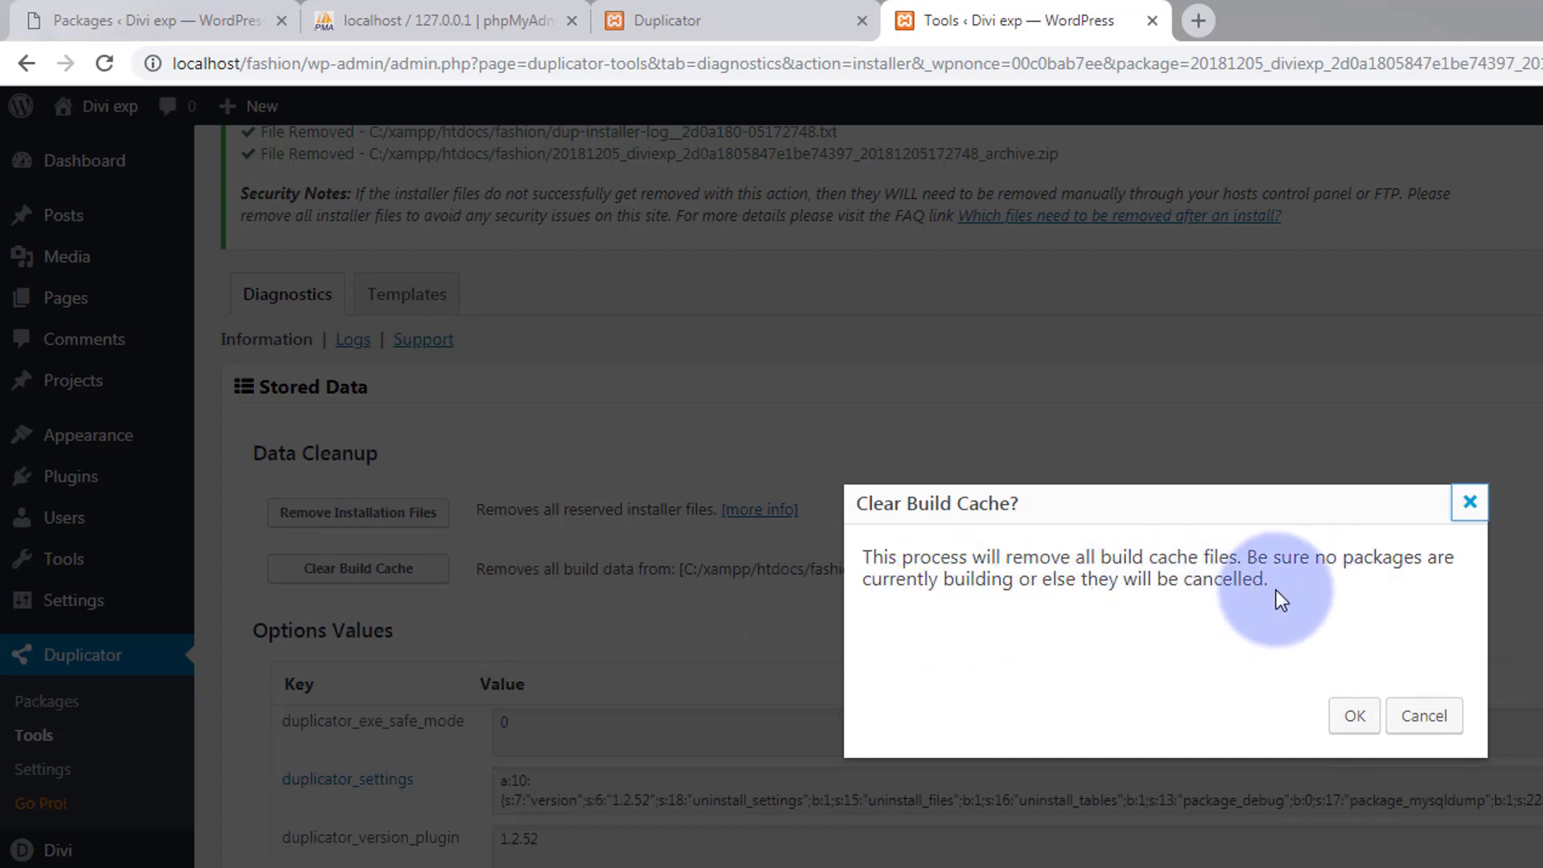
left_click(1354, 717)
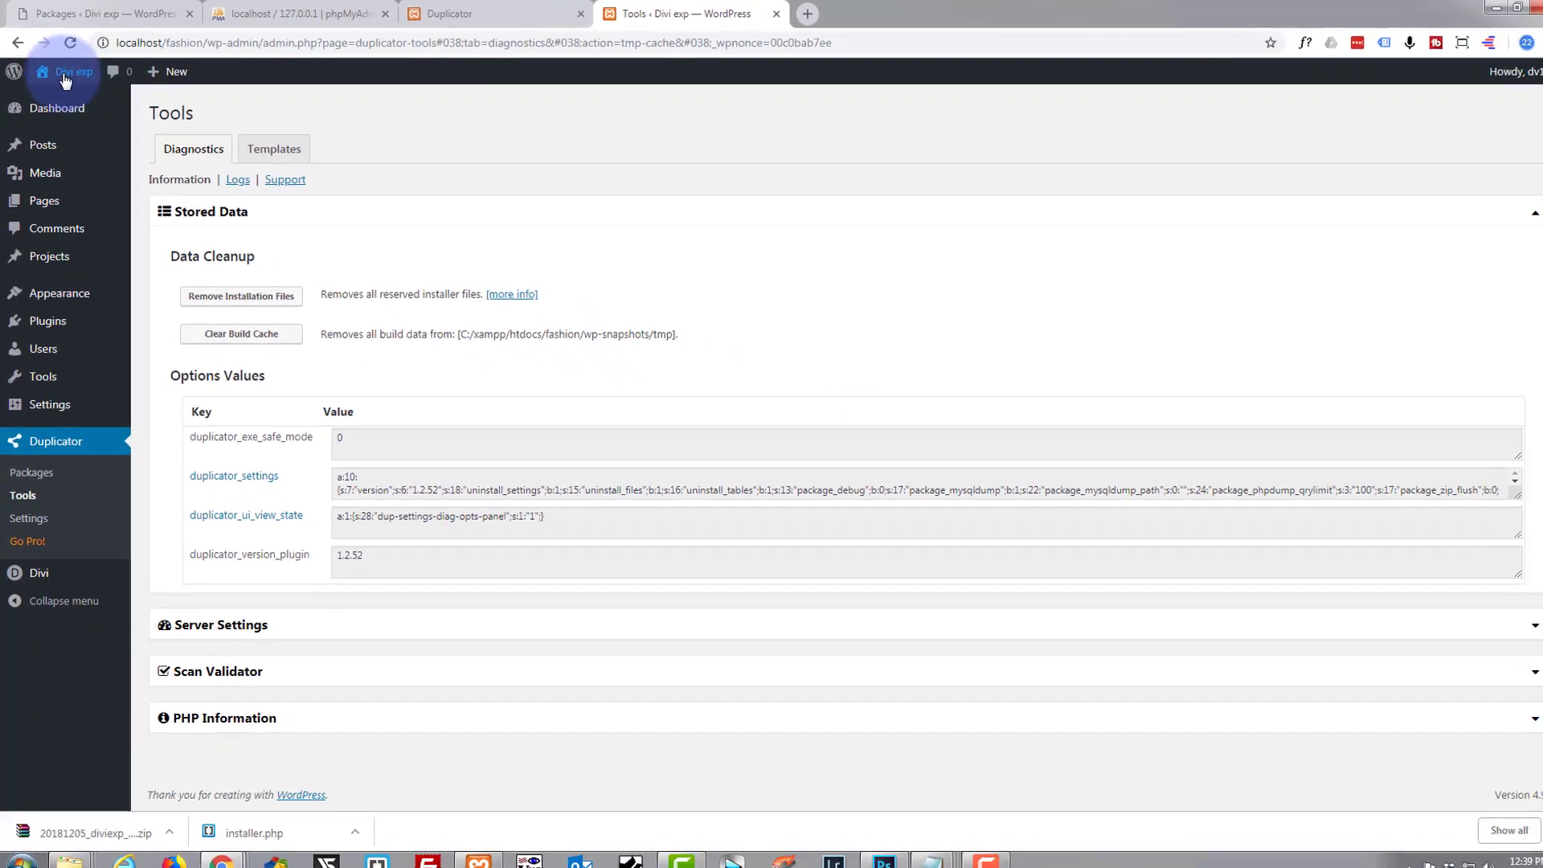
mouse_move(92, 117)
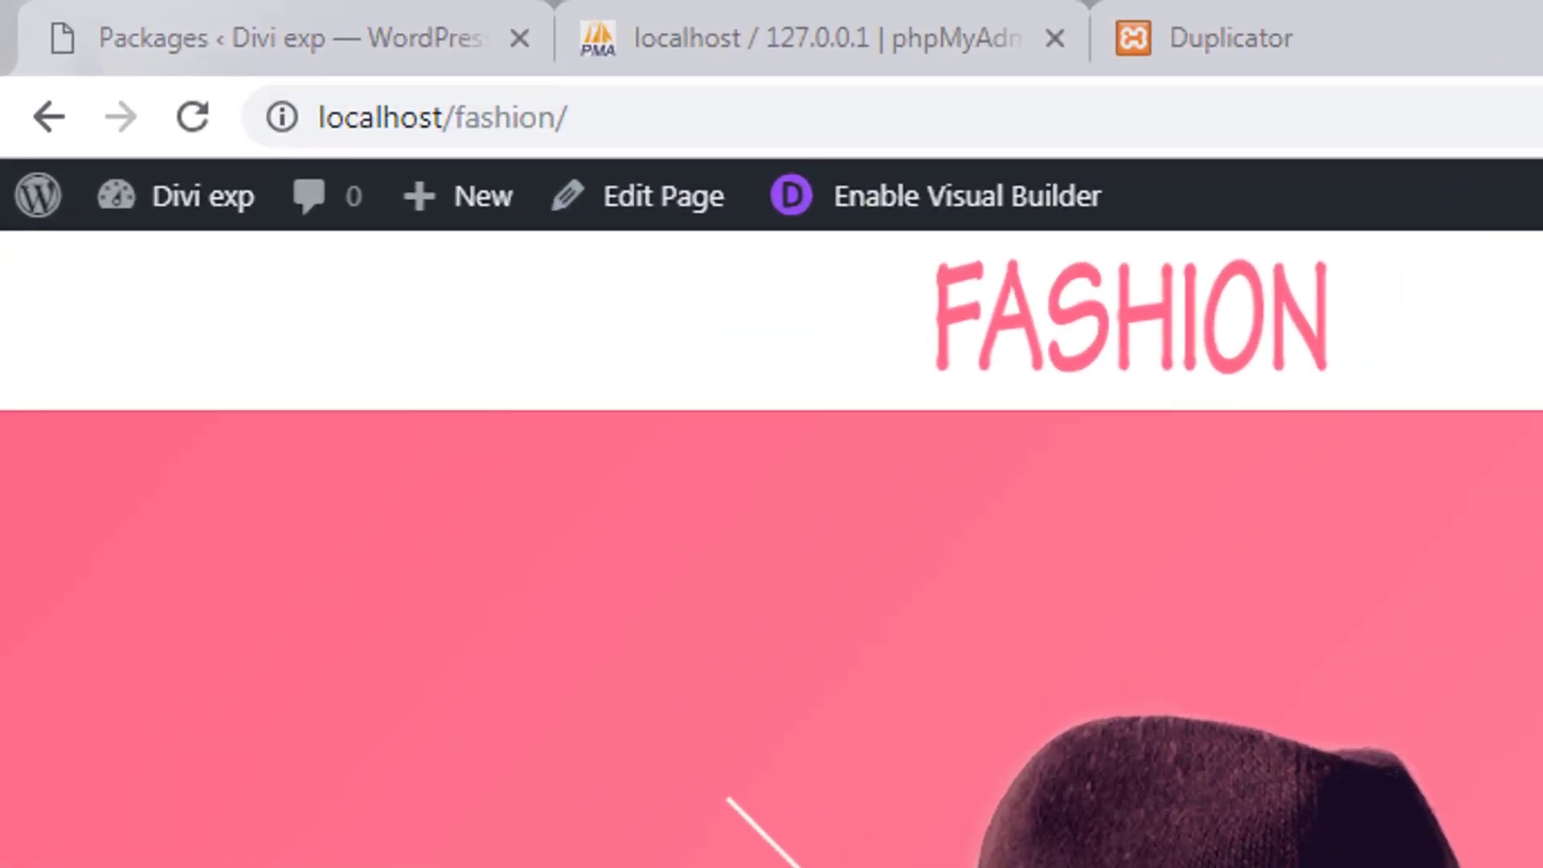
scroll(653, 196, "down", 3)
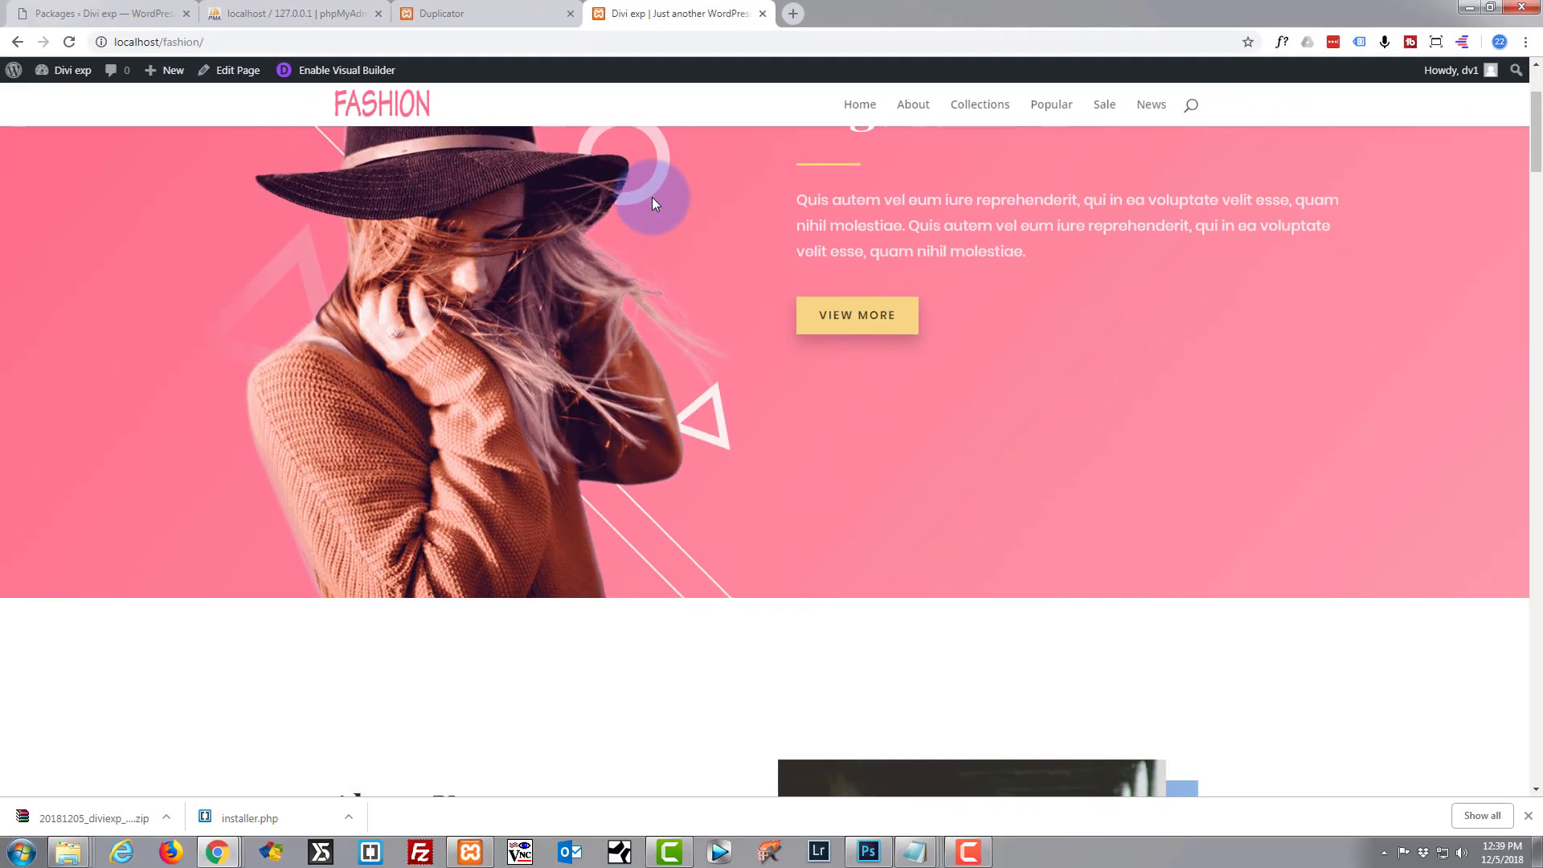
scroll(653, 201, "up", 3)
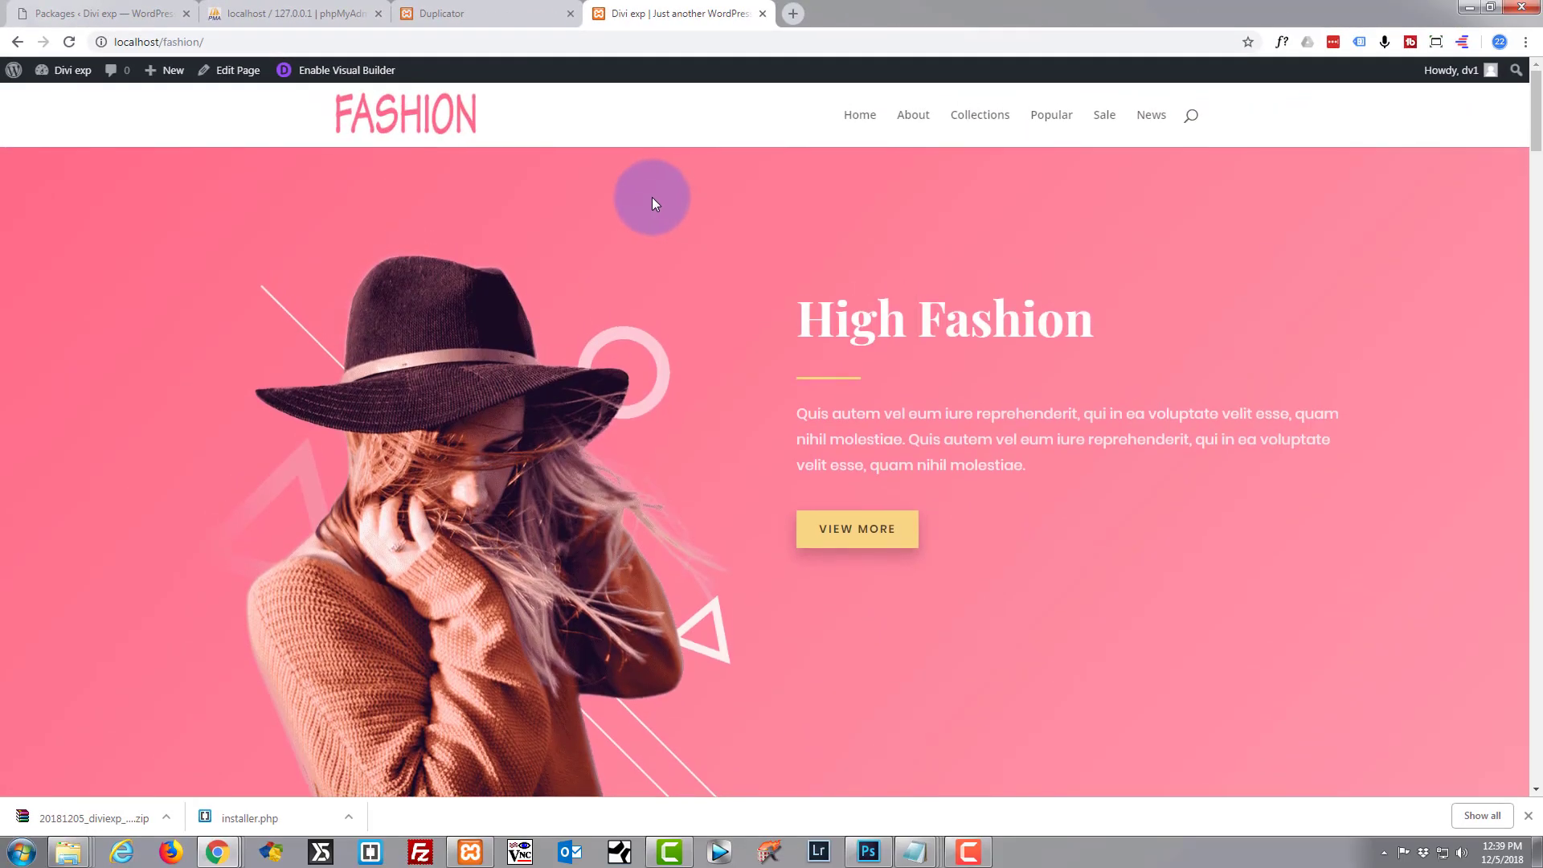
scroll(661, 201, "down", 3)
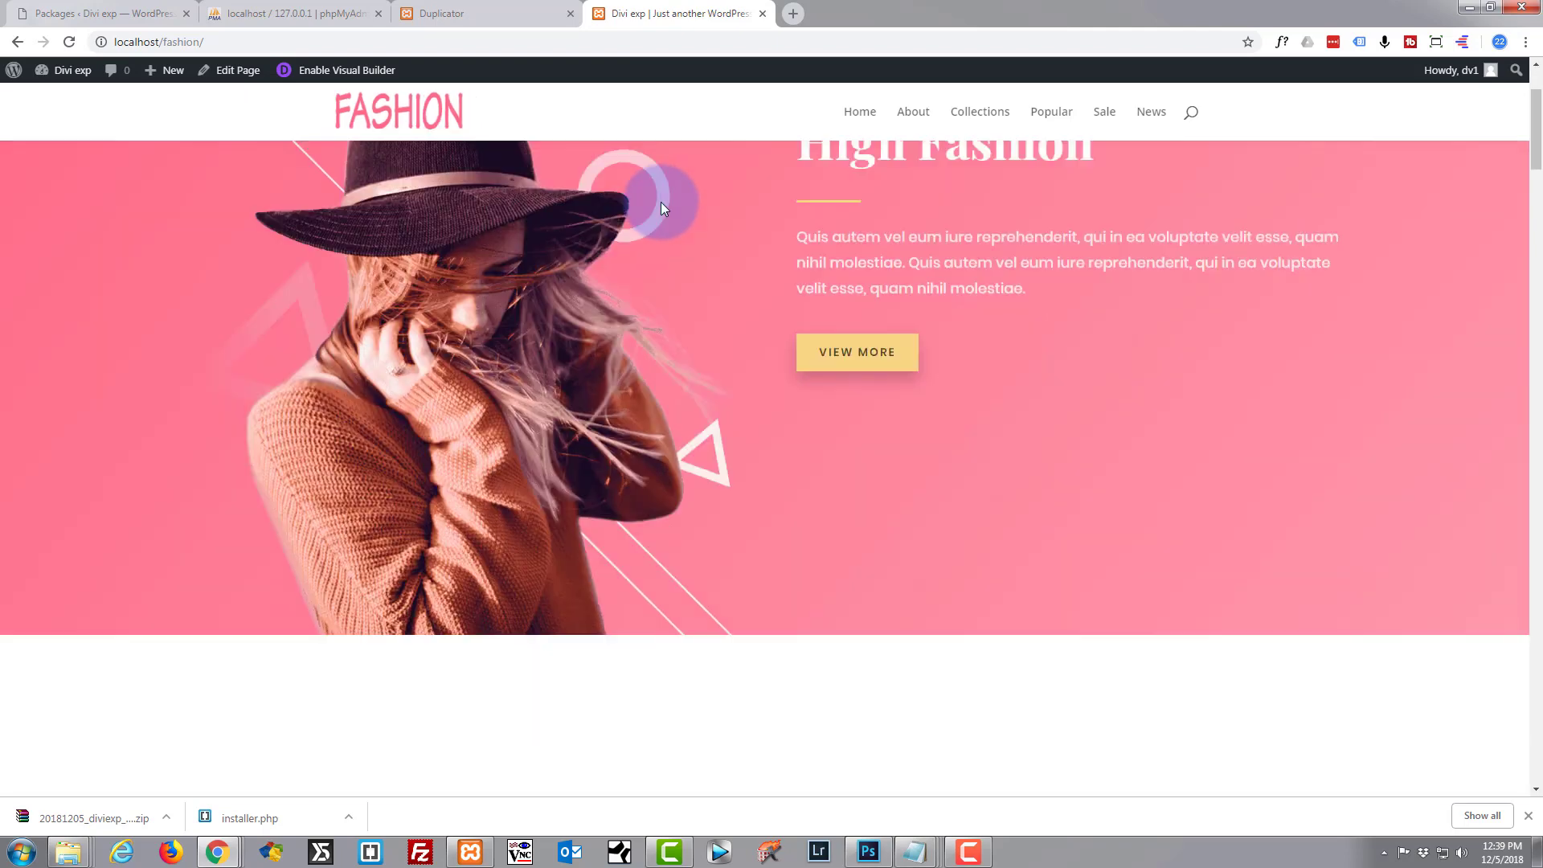
scroll(660, 208, "up", 2)
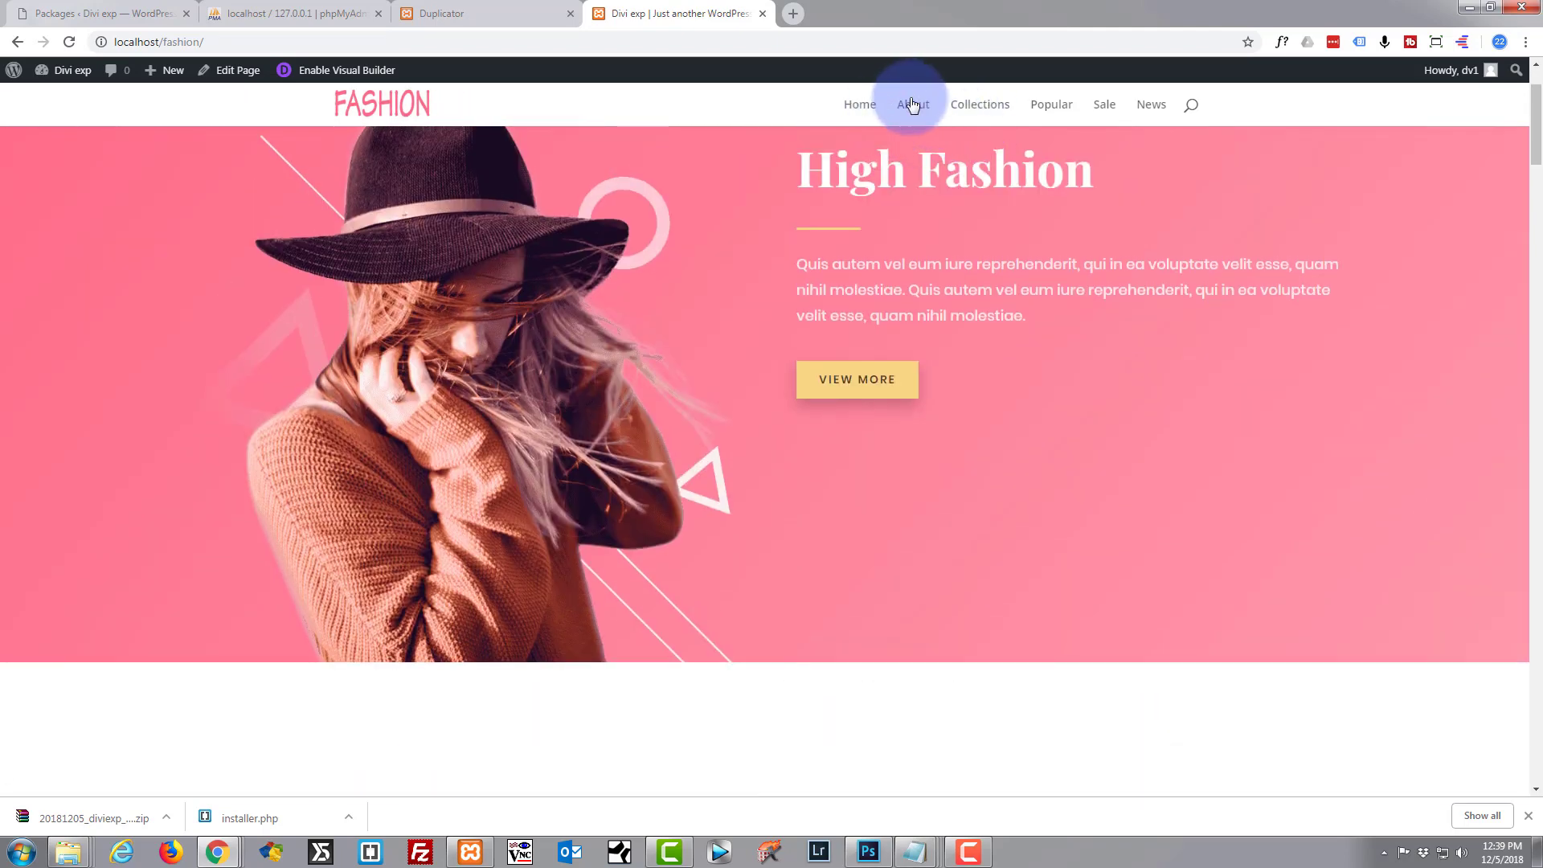
left_click(913, 107)
left_click(975, 109)
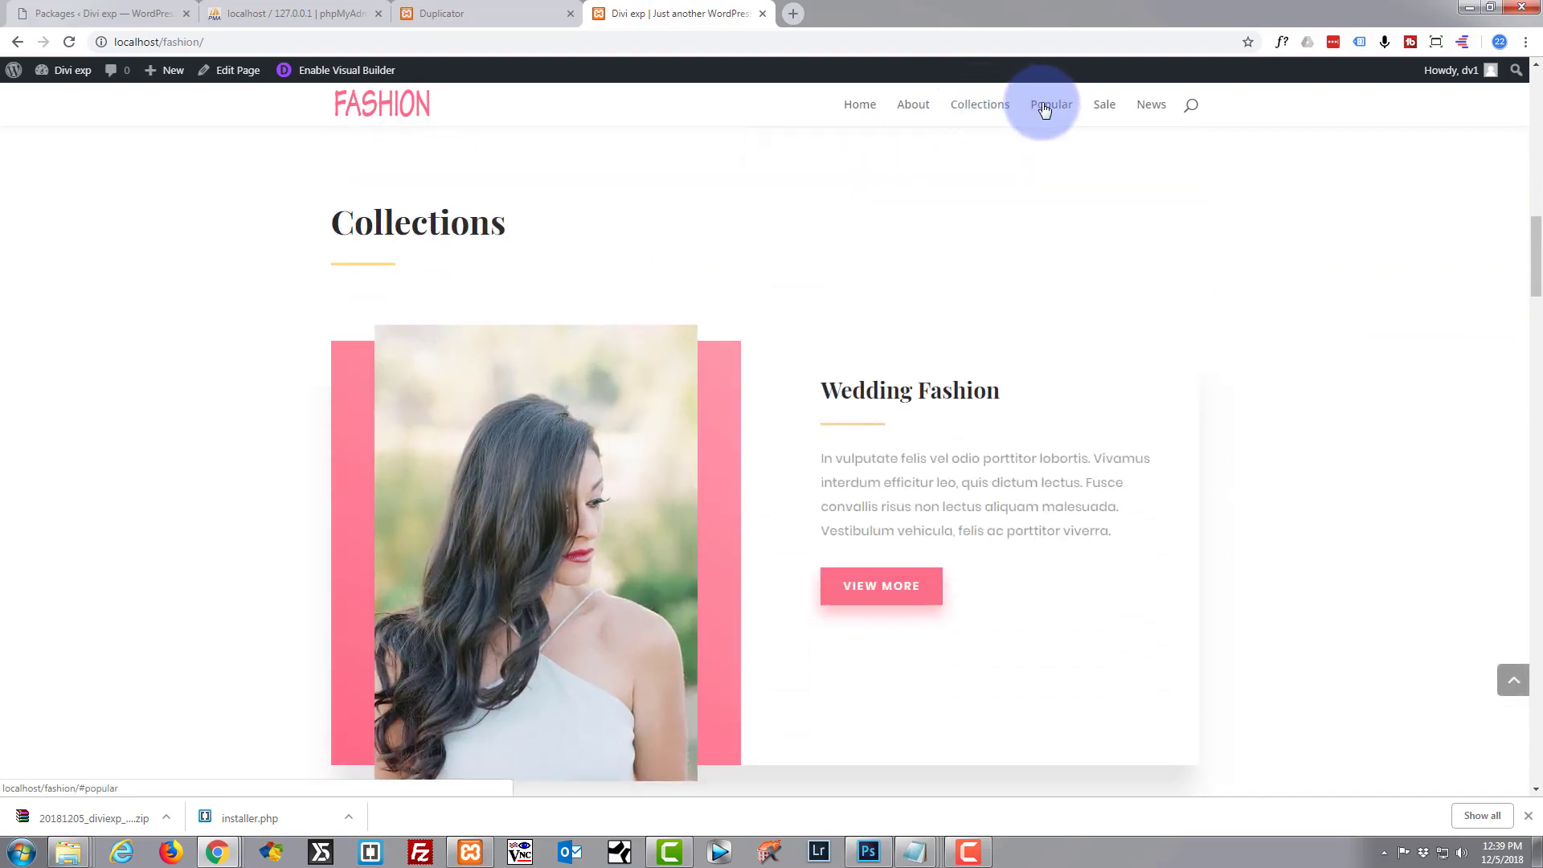
left_click(1045, 104)
left_click(1104, 107)
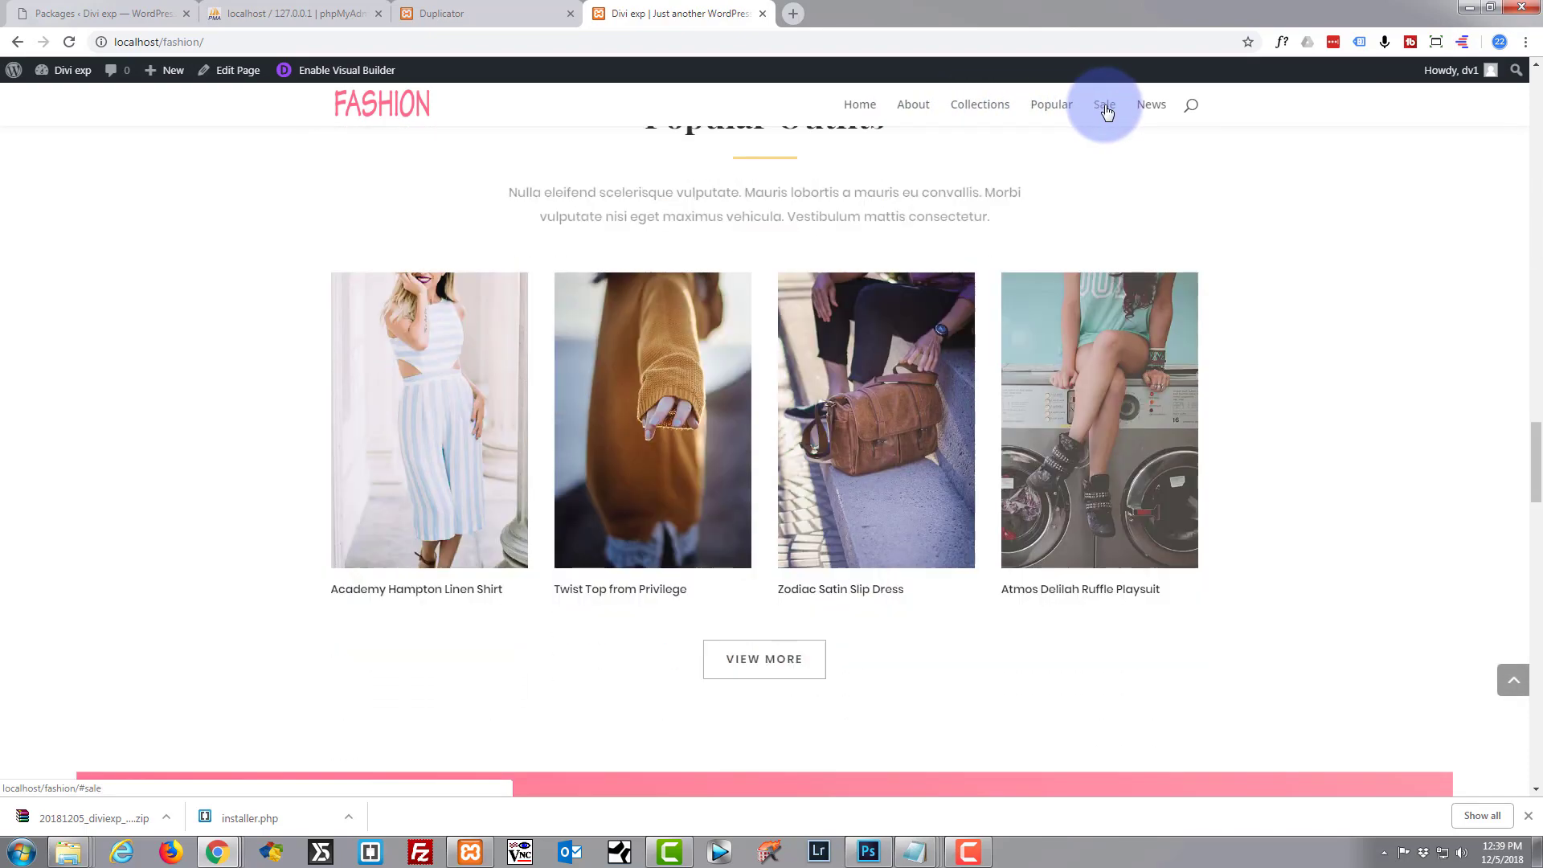
left_click(1152, 107)
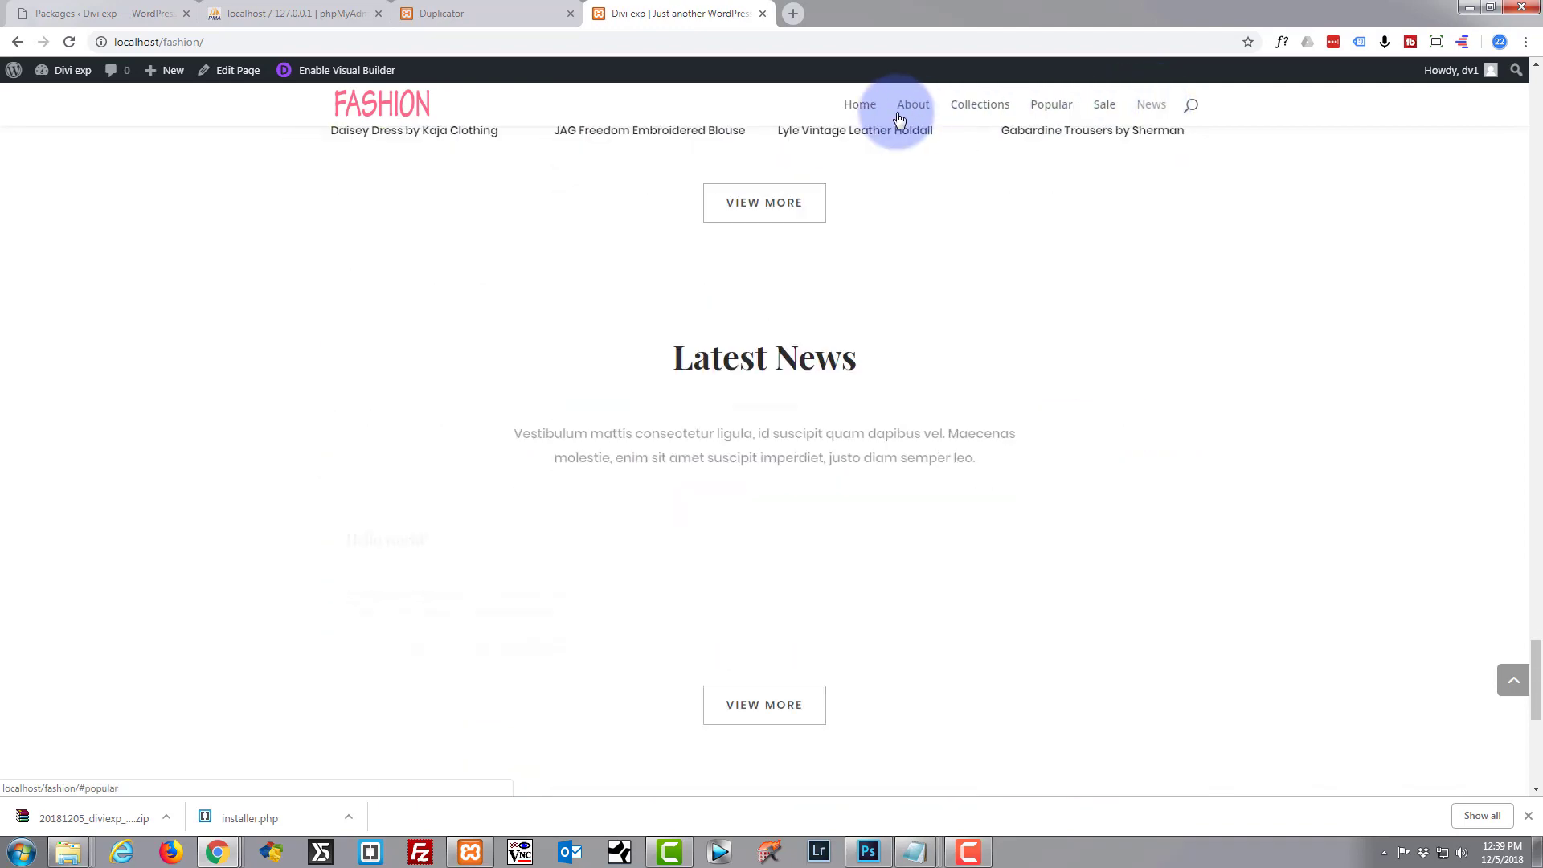
left_click(852, 111)
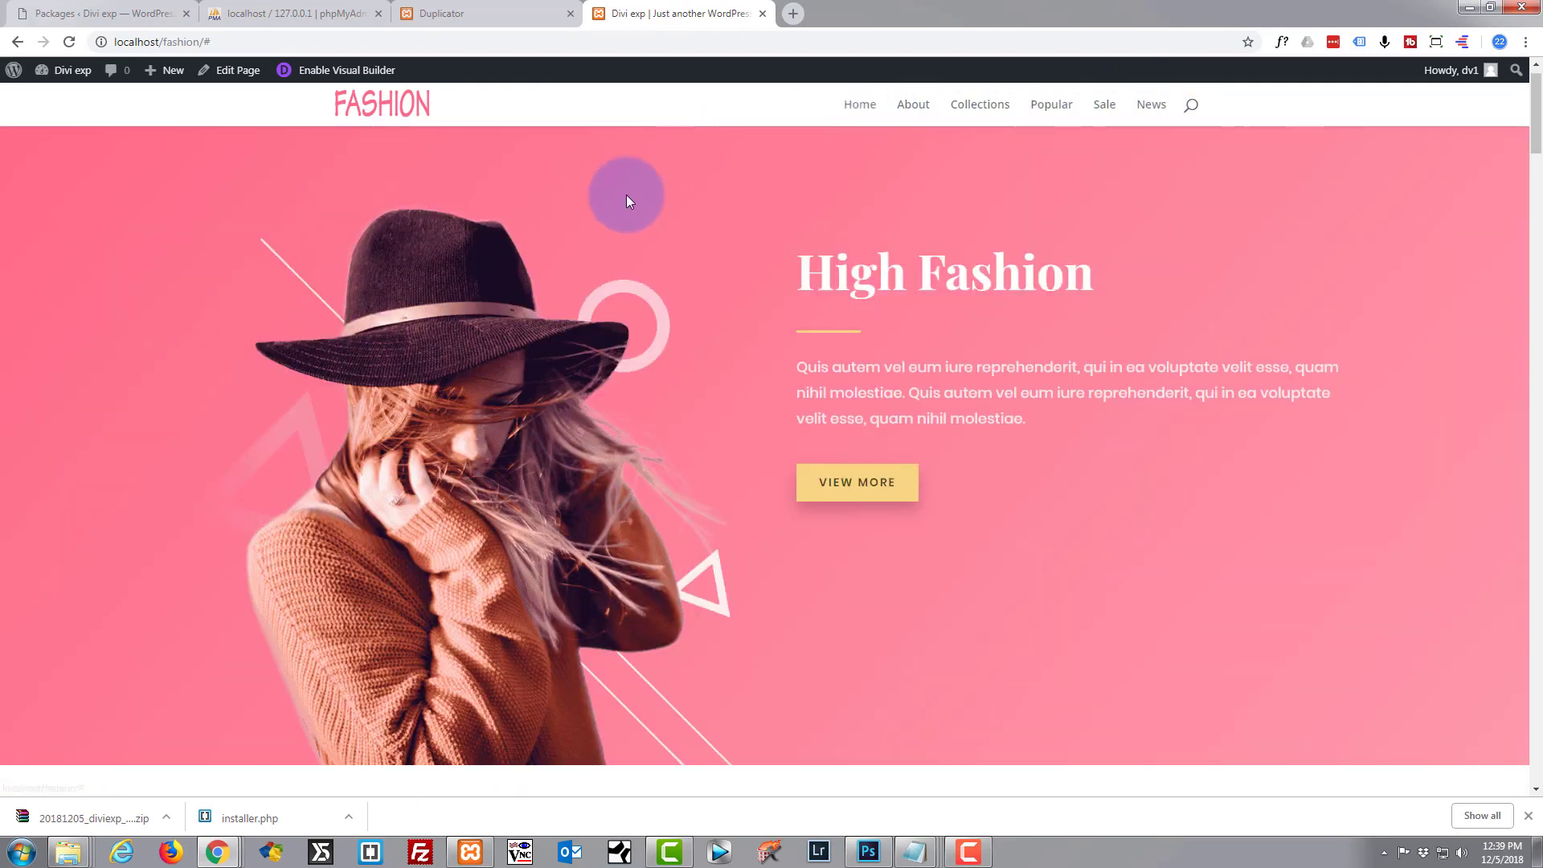